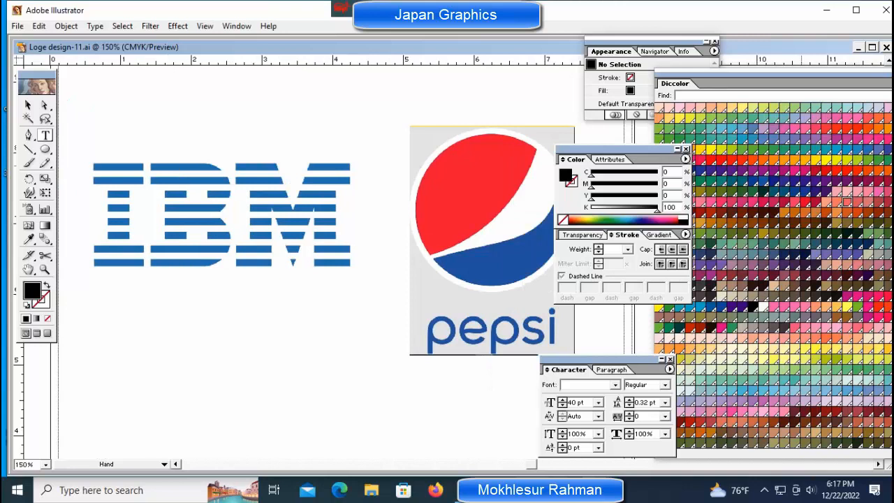
Step: Move the Color and Stroke palette group and the Character palette clear of the Pepsi image
{"action": "left_click_drag", "start_coordinate": [615, 149], "coordinate": [665, 150]}
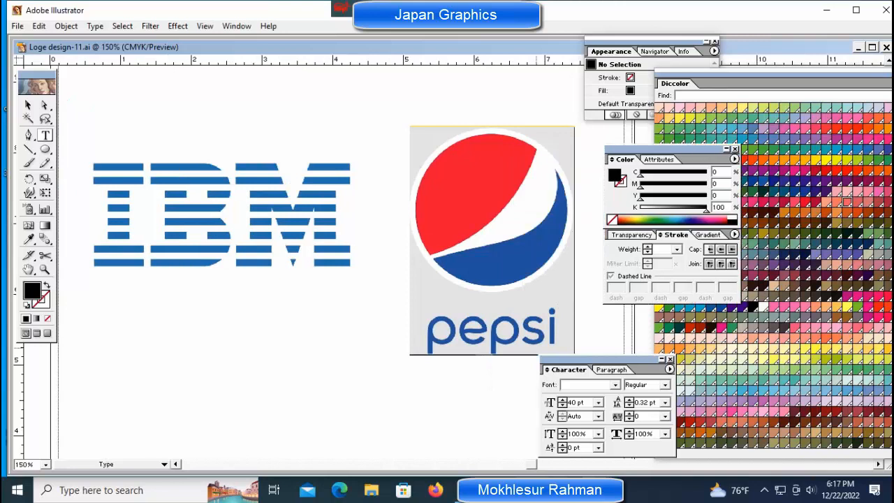
{"action": "left_click_drag", "start_coordinate": [601, 359], "coordinate": [704, 356]}
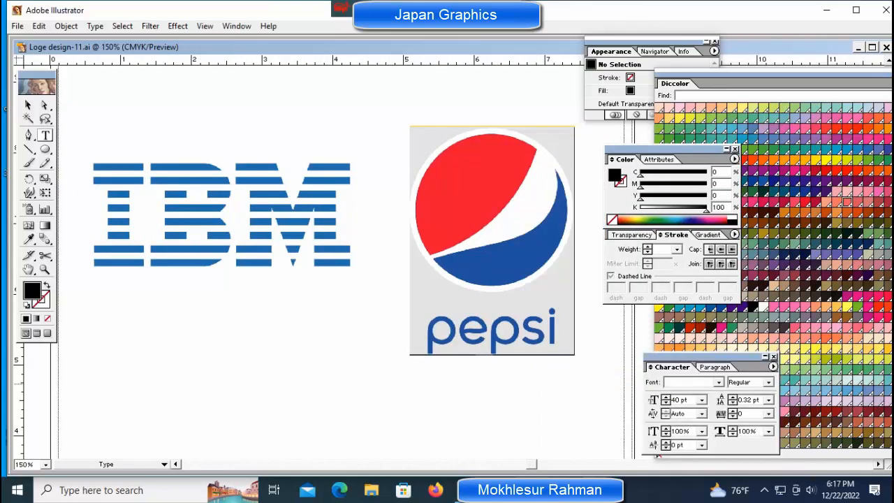
Step: Set no fill and a 1 pt black stroke, and activate the Pen tool for tracing the IBM logo
{"action": "left_click", "coordinate": [301, 218], "text": "ctrl"}
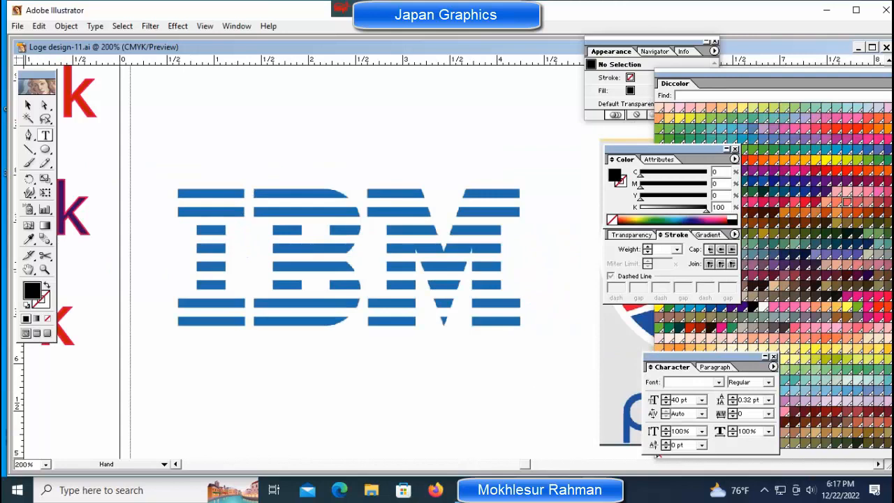
{"action": "left_click_drag", "start_coordinate": [388, 269], "coordinate": [338, 258]}
{"action": "left_click", "coordinate": [264, 224], "text": "ctrl"}
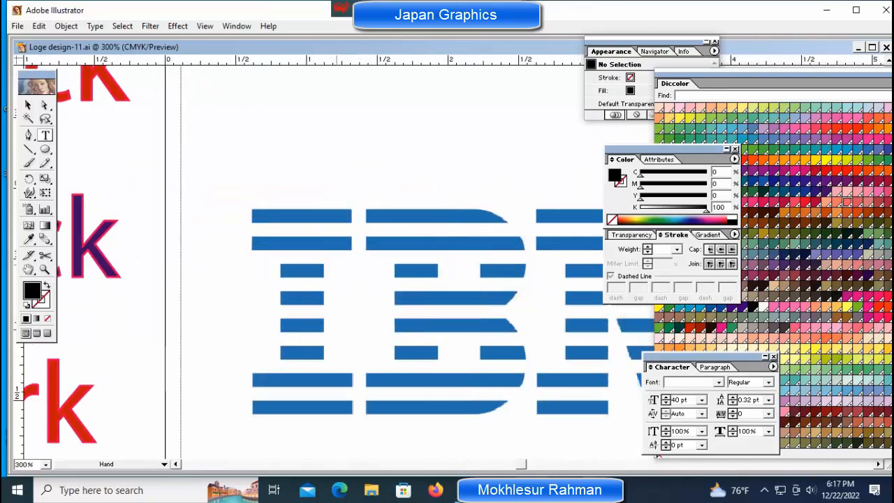
{"action": "left_click_drag", "start_coordinate": [404, 259], "coordinate": [325, 259]}
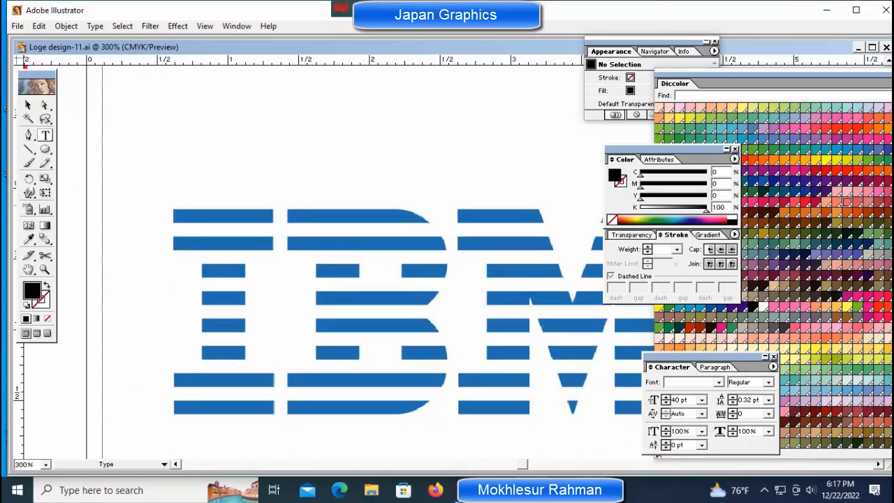
{"action": "key", "text": "v"}
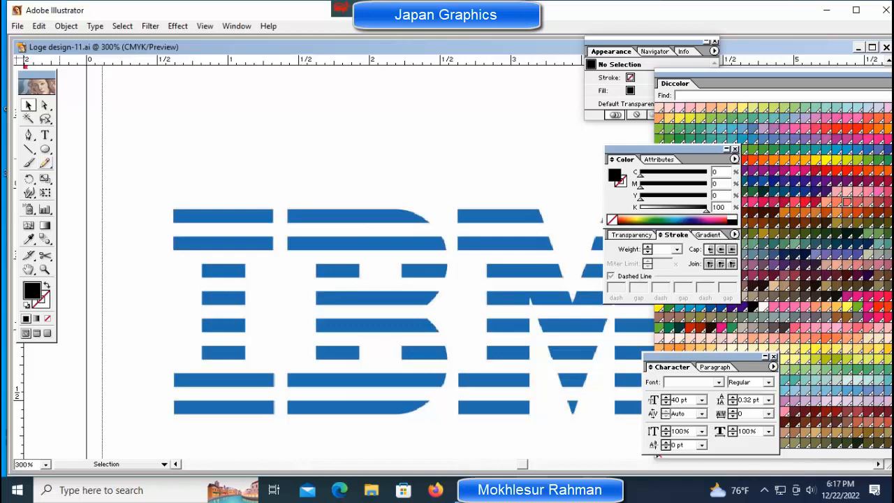
{"action": "key", "text": "slash"}
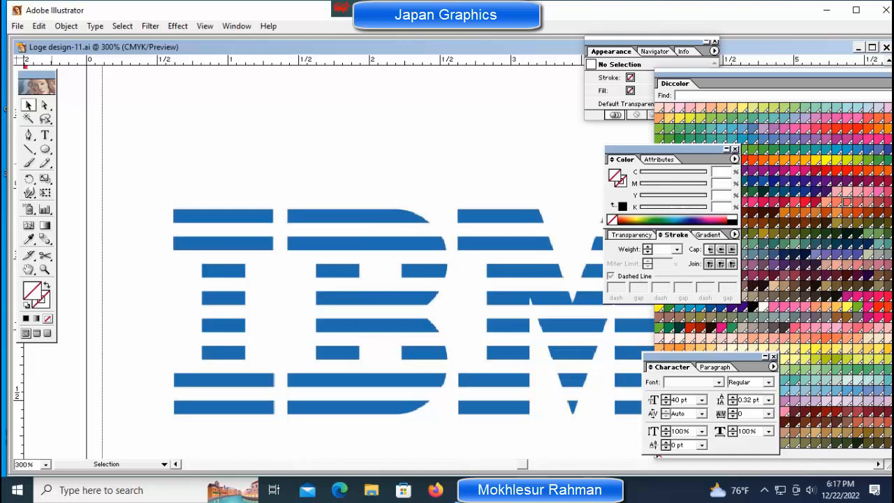
{"action": "key", "text": "x"}
{"action": "key", "text": "comma"}
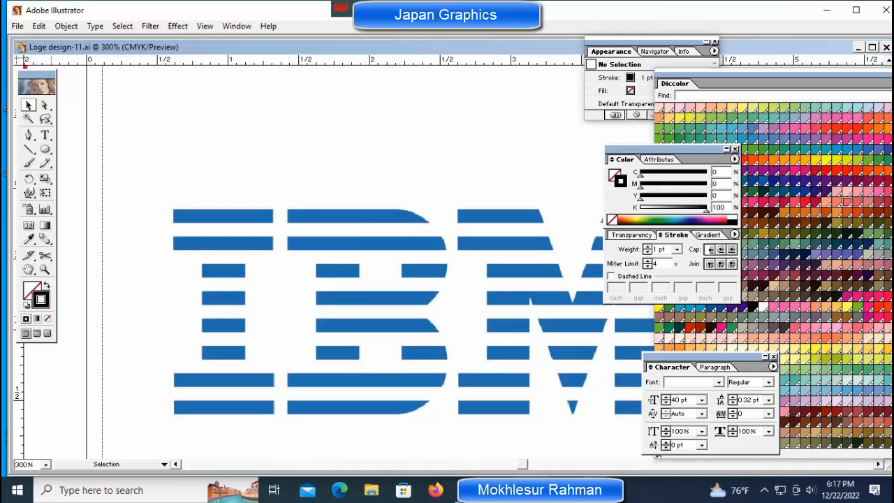
{"action": "key", "text": "p"}
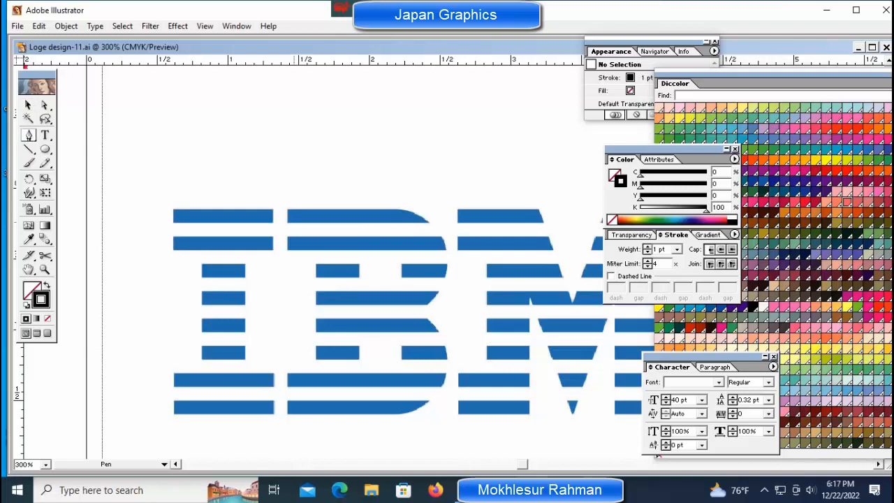
Step: Start the outline of the letter I along its upper serif: the top edge, the right end and the underside back to the stem
{"action": "key", "text": "ctrl+space"}
{"action": "left_click", "coordinate": [271, 233], "text": "ctrl"}
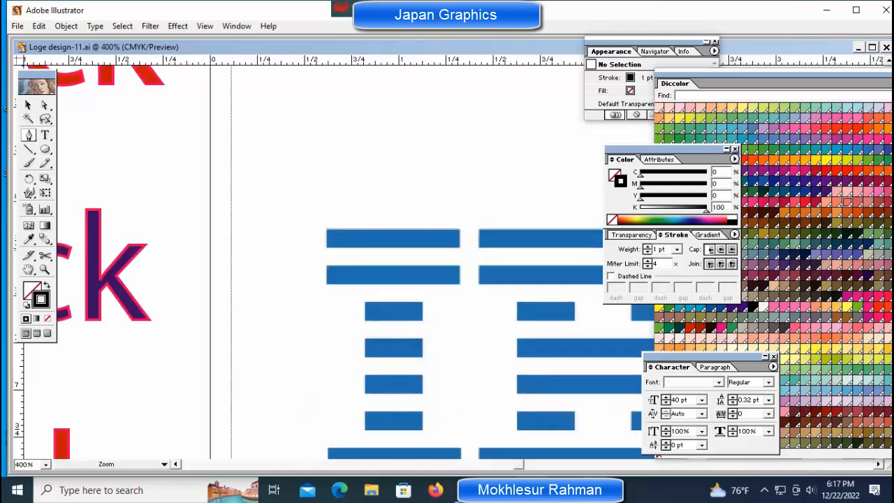
{"action": "left_click_drag", "start_coordinate": [442, 258], "coordinate": [236, 211]}
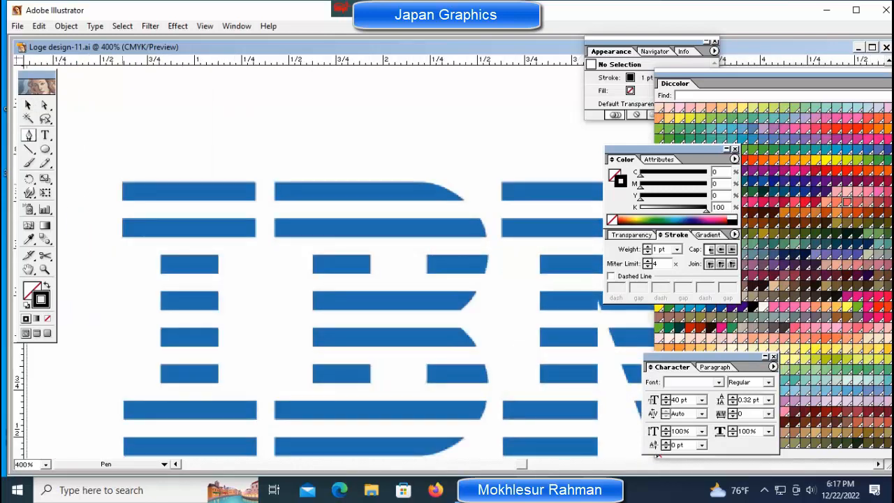
{"action": "left_click", "coordinate": [122, 182]}
{"action": "left_click", "coordinate": [255, 182]}
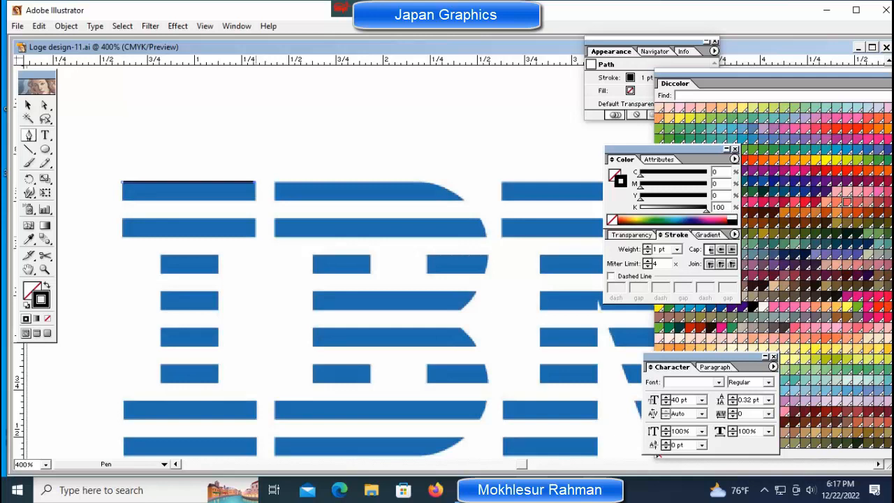
{"action": "left_click", "coordinate": [256, 206]}
{"action": "left_click", "coordinate": [219, 236]}
Step: Continue the I outline down the stem's right edge and around the lower serif to its bottom-left corner
{"action": "key", "text": "space"}
{"action": "left_click_drag", "start_coordinate": [233, 279], "coordinate": [233, 185]}
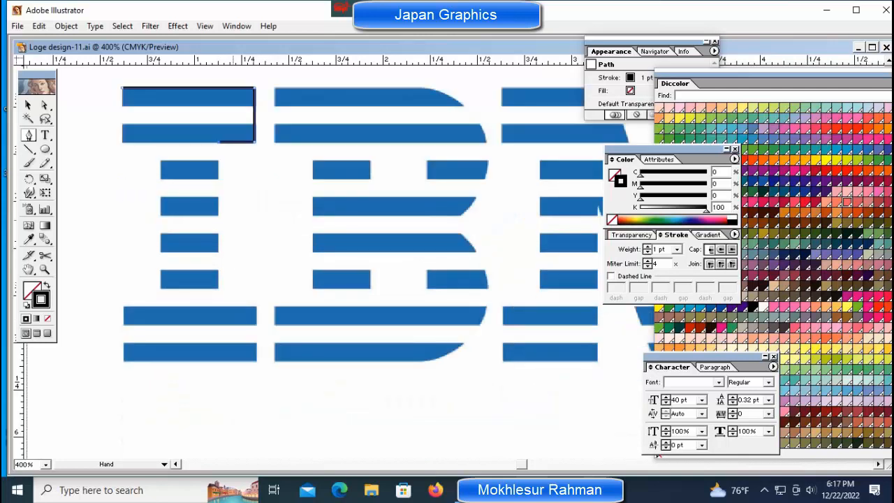
{"action": "left_click", "coordinate": [219, 305]}
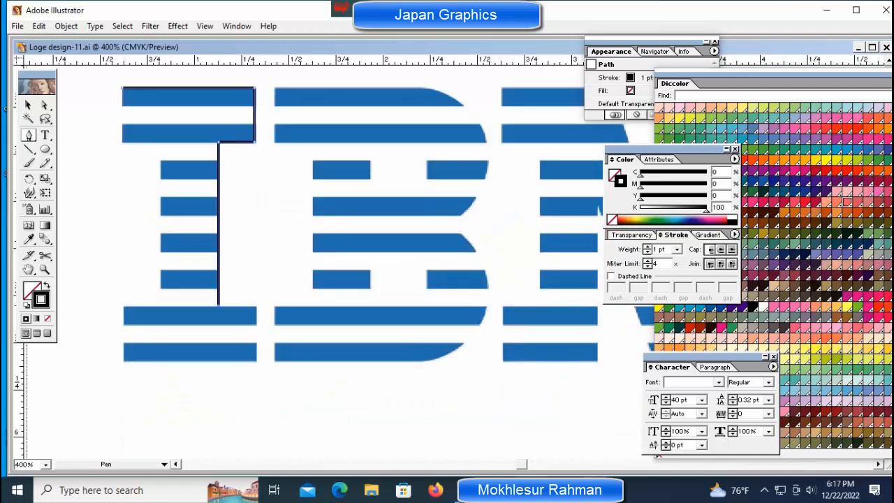
{"action": "left_click", "coordinate": [257, 305]}
{"action": "left_click", "coordinate": [257, 362]}
{"action": "left_click", "coordinate": [124, 362]}
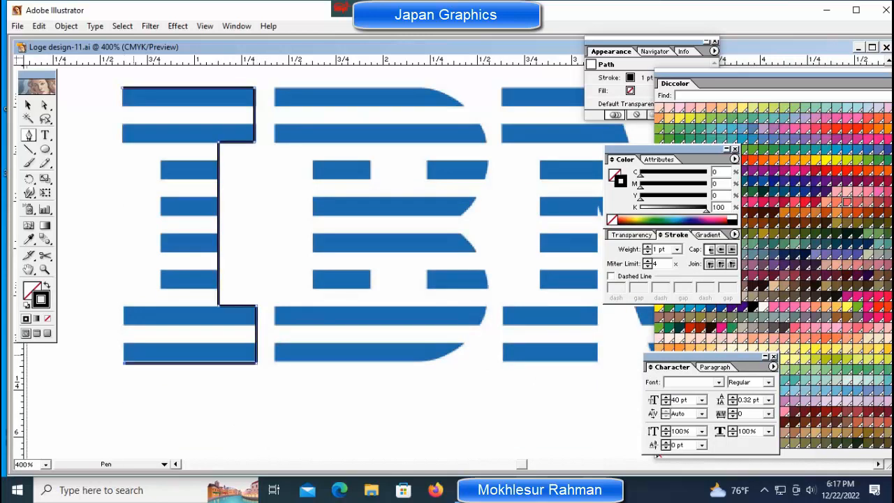
Step: Trace the left side of the I, close the outline at its starting corner, and deselect everything
{"action": "left_click", "coordinate": [124, 305]}
{"action": "left_click", "coordinate": [159, 305]}
{"action": "left_click", "coordinate": [158, 143]}
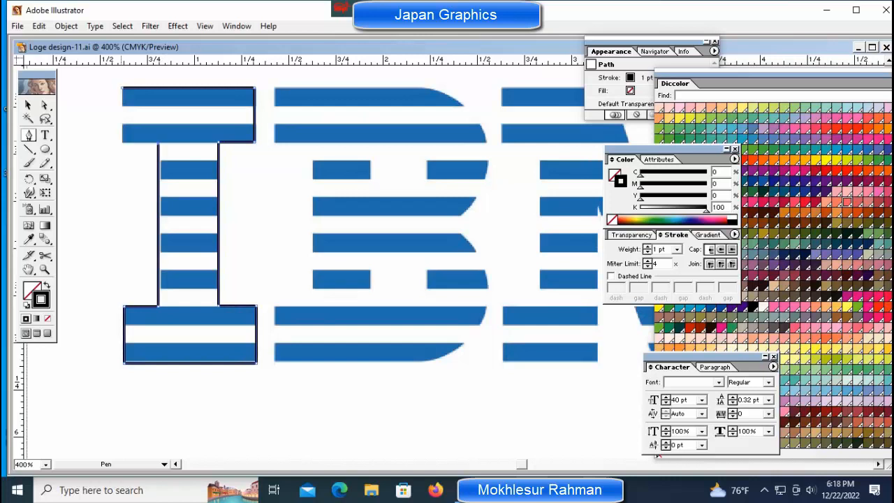
{"action": "left_click", "coordinate": [122, 143]}
{"action": "left_click", "coordinate": [122, 88]}
{"action": "left_click", "coordinate": [96, 175], "text": "ctrl"}
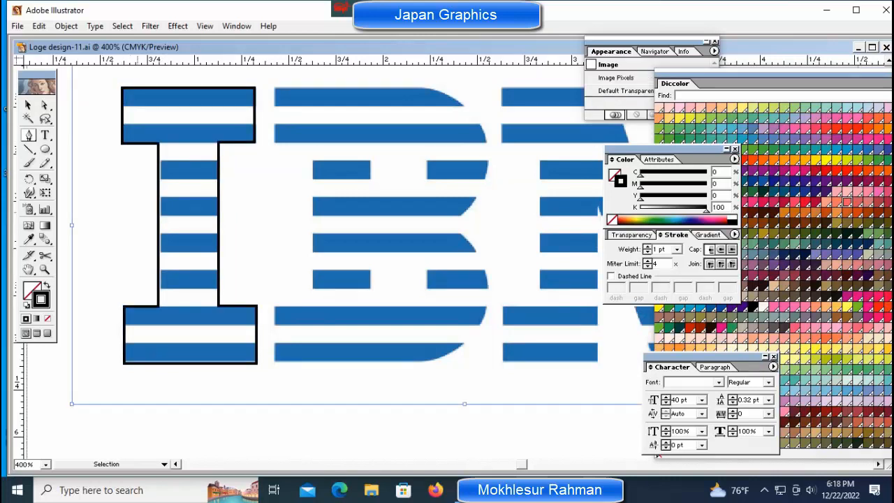
{"action": "key", "text": "ctrl+minus"}
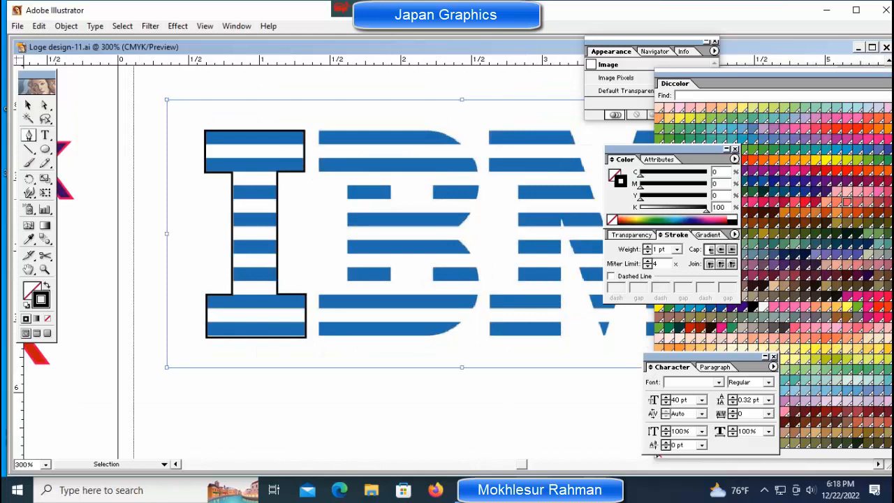
{"action": "key", "text": "ctrl+shift+a"}
Step: Begin the B outline with the upper-left serif edge, the straight top edge and the first curve of the upper bowl
{"action": "key", "text": "ctrl+plus"}
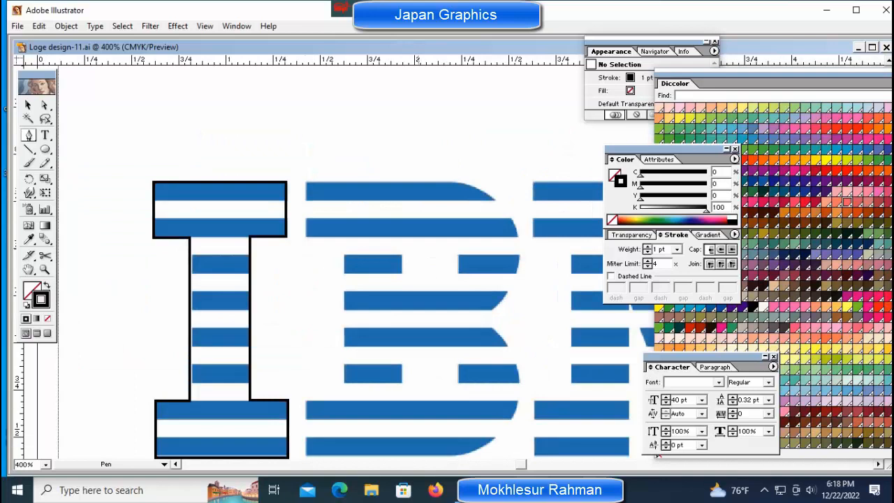
{"action": "left_click_drag", "start_coordinate": [390, 280], "coordinate": [358, 280]}
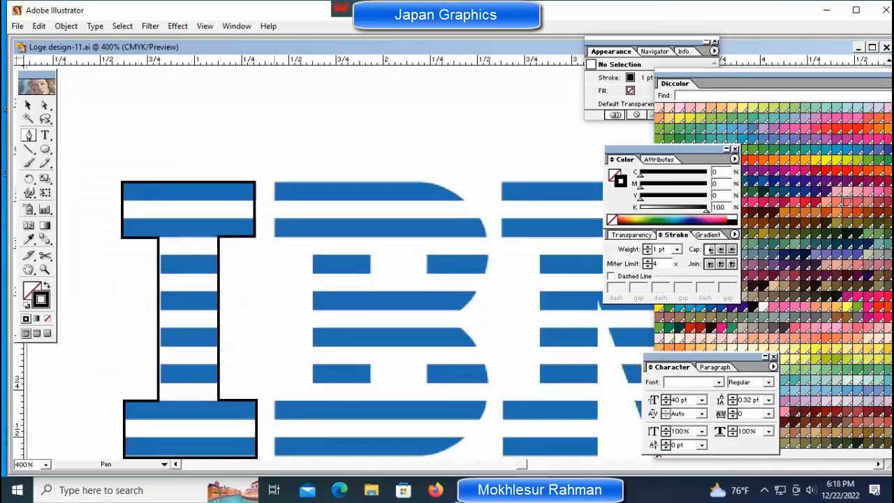
{"action": "left_click", "coordinate": [273, 182]}
{"action": "left_click", "coordinate": [426, 181]}
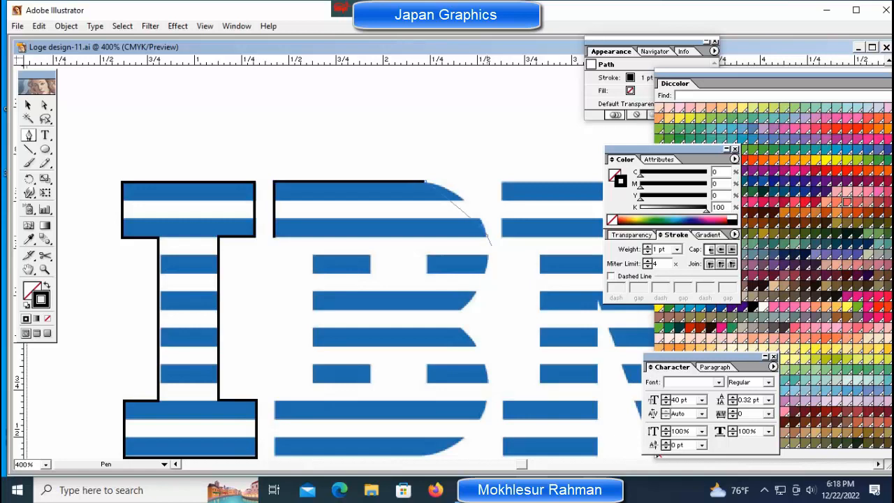
{"action": "left_click_drag", "start_coordinate": [487, 236], "coordinate": [500, 281]}
{"action": "left_click", "coordinate": [487, 236]}
{"action": "key", "text": "space"}
{"action": "mouse_move", "coordinate": [467, 293]}
{"action": "left_mouse_down"}
{"action": "mouse_move", "coordinate": [467, 245]}
{"action": "mouse_move", "coordinate": [452, 215]}
{"action": "left_mouse_up"}
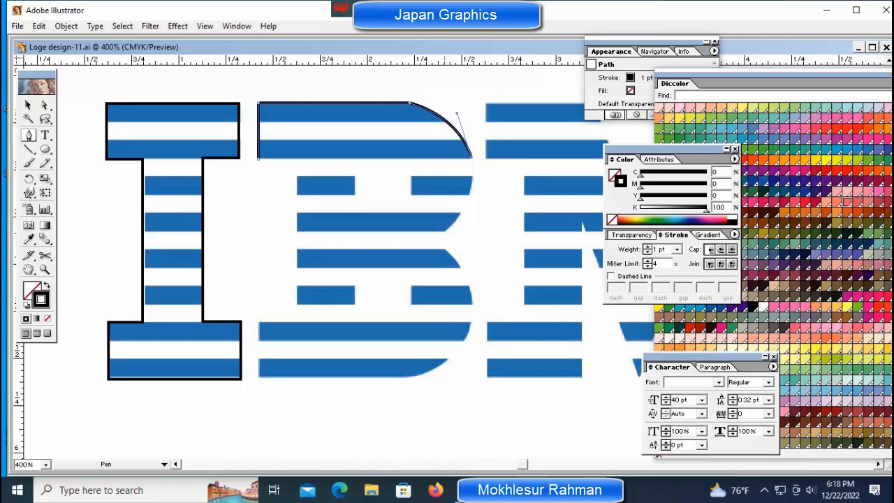
{"action": "left_click_drag", "start_coordinate": [445, 231], "coordinate": [410, 260]}
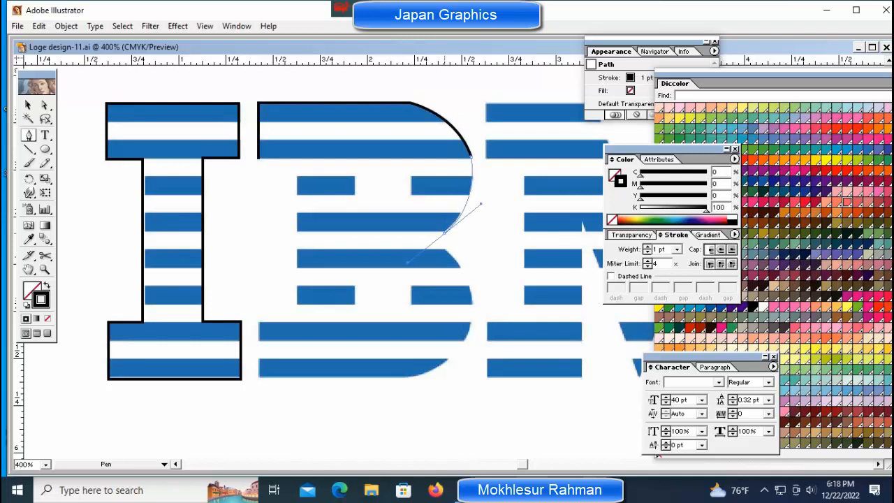
{"action": "left_click", "coordinate": [444, 232]}
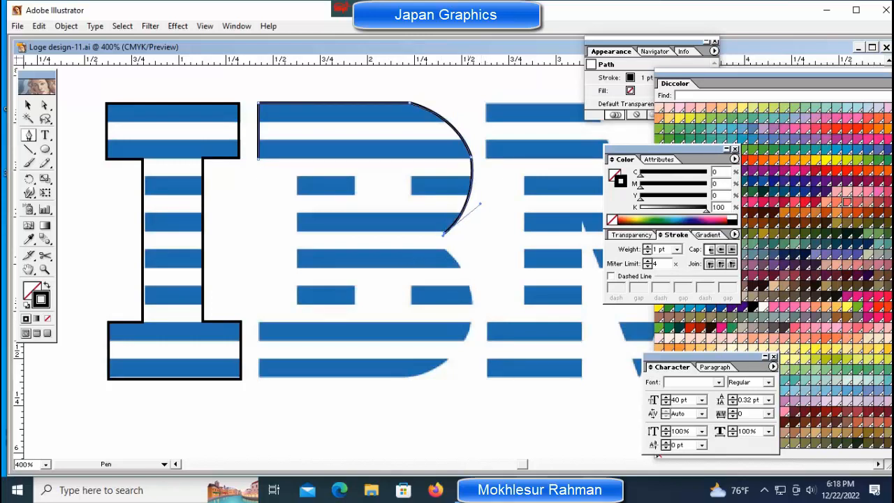
{"action": "left_click_drag", "start_coordinate": [465, 340], "coordinate": [433, 379]}
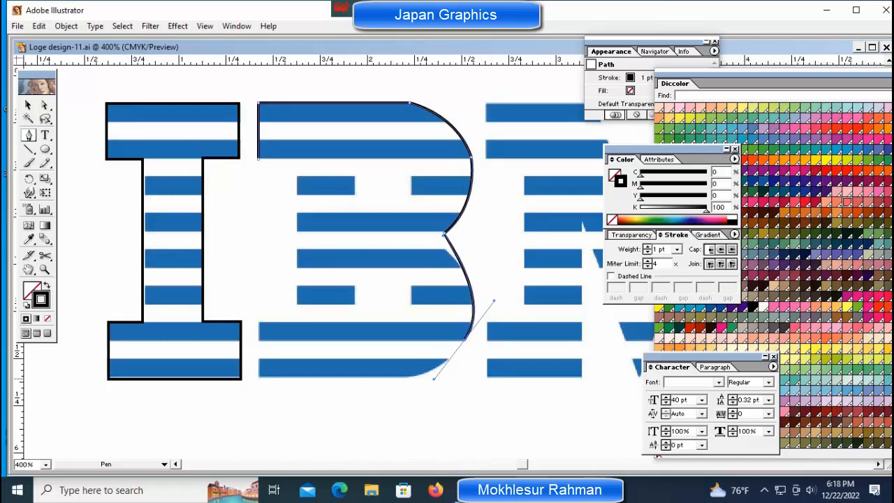
{"action": "key", "text": "ctrl"}
{"action": "key", "text": "ctrl+z"}
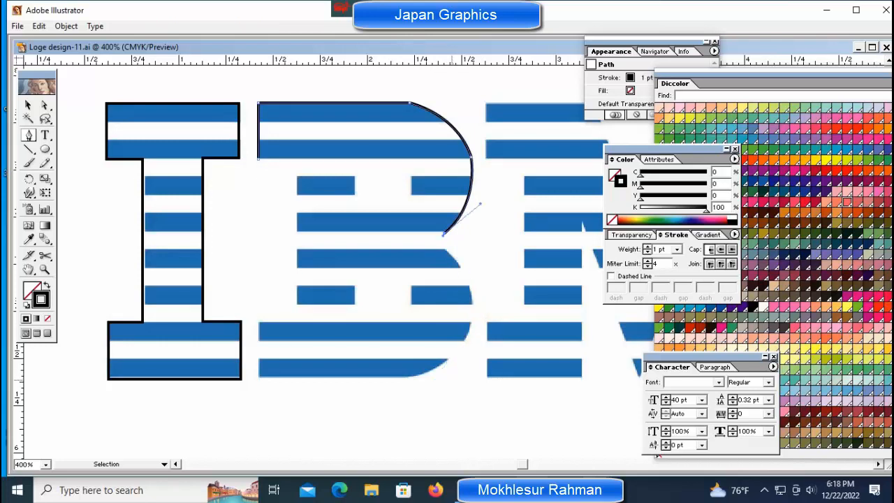
{"action": "key", "text": "ctrl+z"}
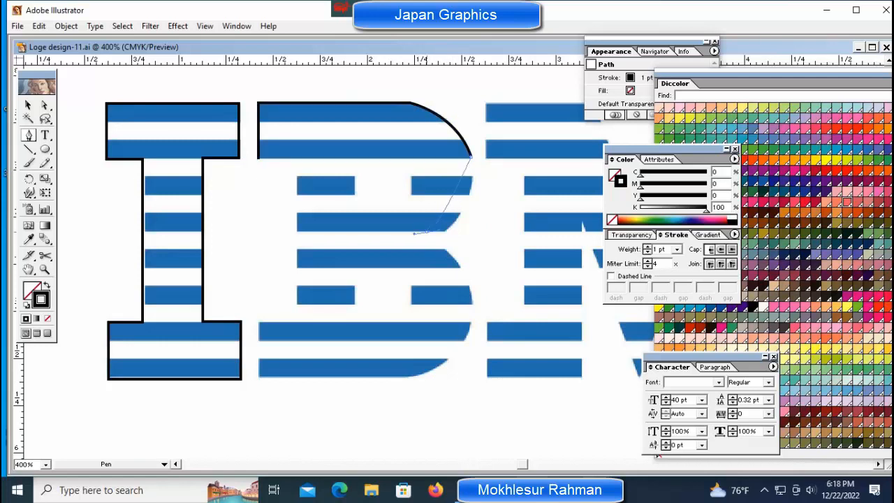
{"action": "left_click_drag", "start_coordinate": [426, 232], "coordinate": [482, 233]}
{"action": "left_click_drag", "start_coordinate": [371, 230], "coordinate": [380, 227]}
{"action": "key", "text": "ctrl+z"}
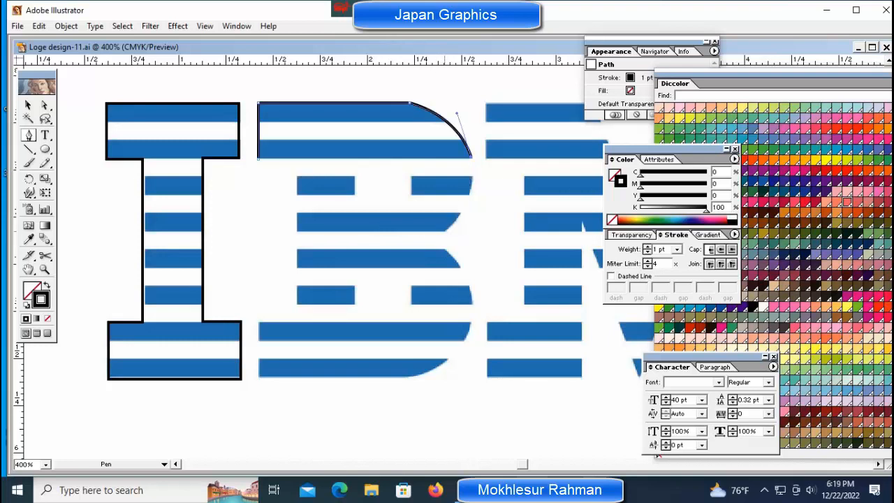
Step: Trace the rest of the B's upper bowl, the notch at its waist and the curved lower bowl down to the bottom edge
{"action": "mouse_move", "coordinate": [445, 231]}
{"action": "left_mouse_down"}
{"action": "mouse_move", "coordinate": [408, 250]}
{"action": "mouse_move", "coordinate": [444, 232]}
{"action": "left_mouse_up"}
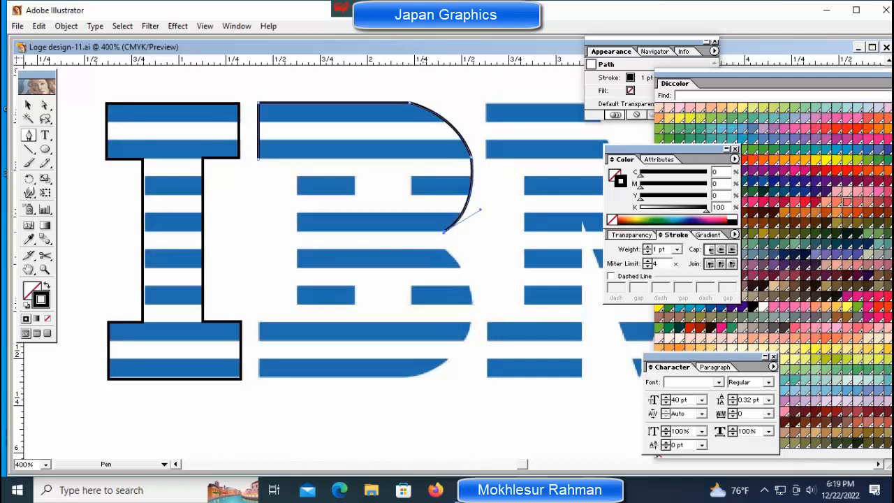
{"action": "mouse_move", "coordinate": [423, 232]}
{"action": "left_mouse_down"}
{"action": "mouse_move", "coordinate": [403, 235]}
{"action": "mouse_move", "coordinate": [424, 232]}
{"action": "left_mouse_up"}
{"action": "mouse_move", "coordinate": [464, 339]}
{"action": "left_mouse_down"}
{"action": "mouse_move", "coordinate": [433, 398]}
{"action": "mouse_move", "coordinate": [463, 340]}
{"action": "left_mouse_up"}
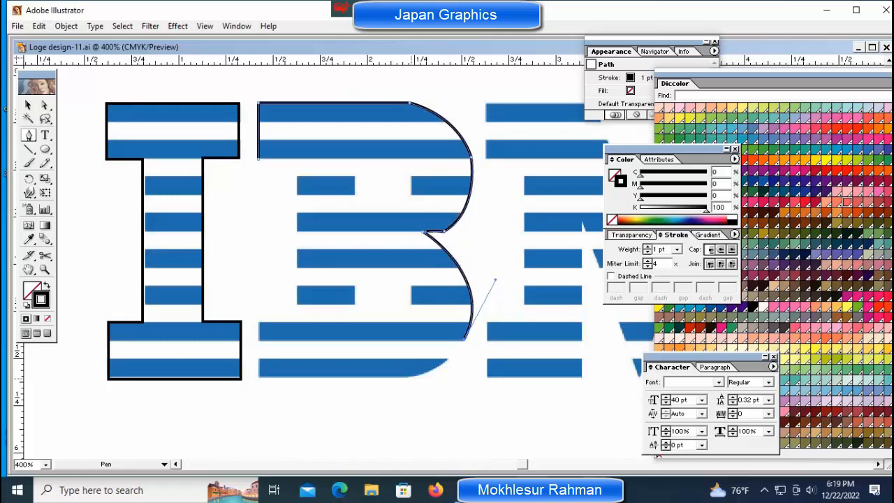
{"action": "mouse_move", "coordinate": [446, 375]}
{"action": "left_mouse_down"}
{"action": "mouse_move", "coordinate": [376, 379]}
{"action": "mouse_move", "coordinate": [410, 377]}
{"action": "left_mouse_up"}
Step: Trace the B's bottom edge, lower serif and left stem edge, close the outline at its upper-left serif, and deselect everything
{"action": "left_click", "coordinate": [258, 378]}
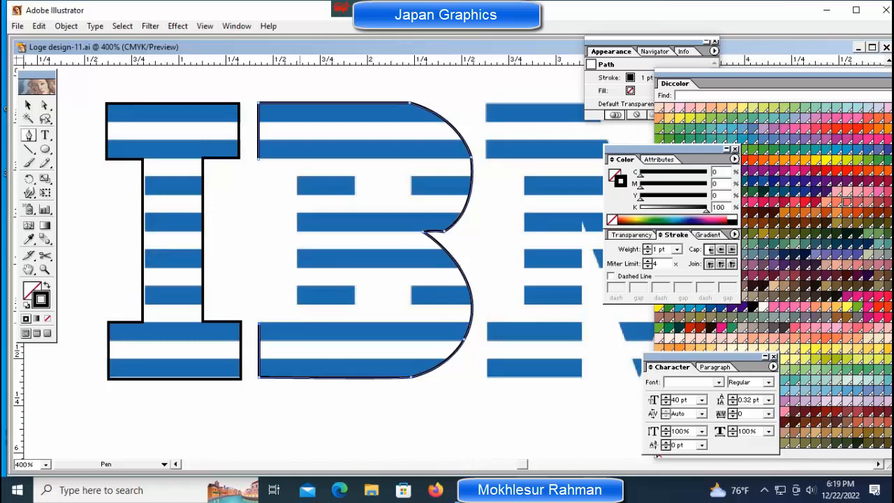
{"action": "left_click", "coordinate": [296, 323]}
{"action": "left_click", "coordinate": [296, 176]}
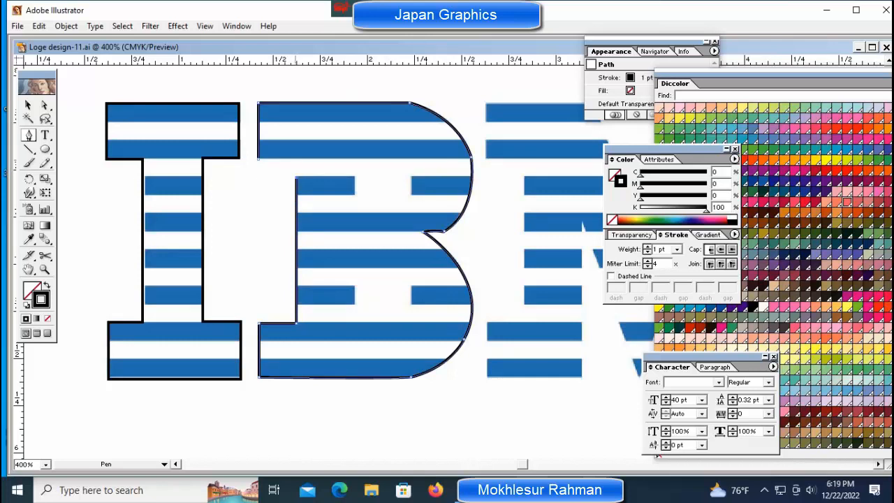
{"action": "left_click", "coordinate": [296, 159]}
{"action": "left_click", "coordinate": [259, 160]}
{"action": "left_click", "coordinate": [272, 167], "text": "ctrl"}
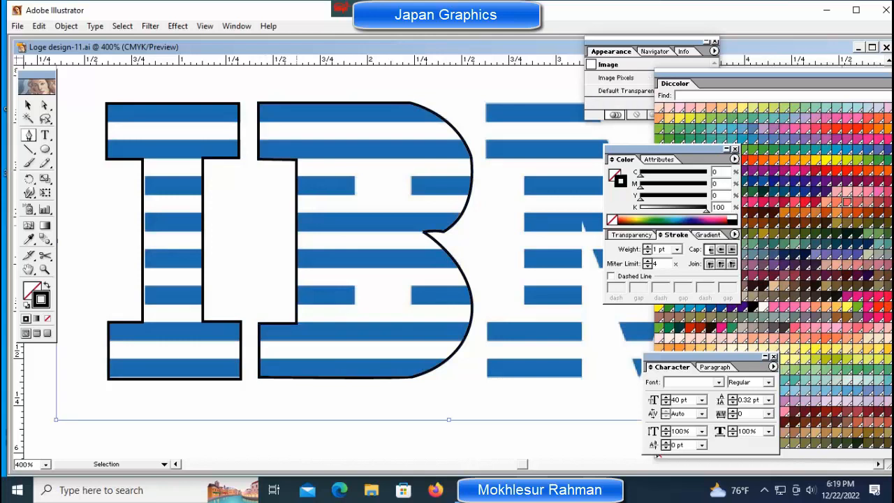
{"action": "key", "text": "ctrl+minus"}
{"action": "key", "text": "ctrl+minus"}
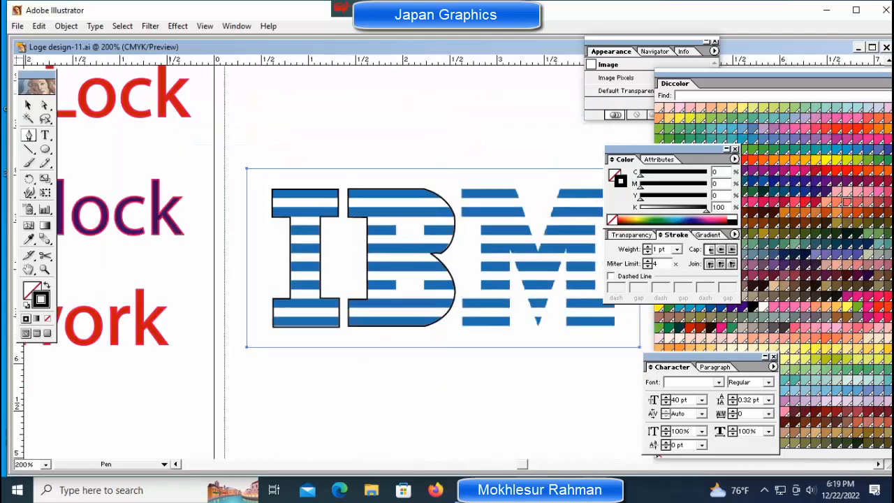
{"action": "left_click", "coordinate": [439, 391], "text": "ctrl"}
{"action": "left_click_drag", "start_coordinate": [440, 391], "coordinate": [252, 421]}
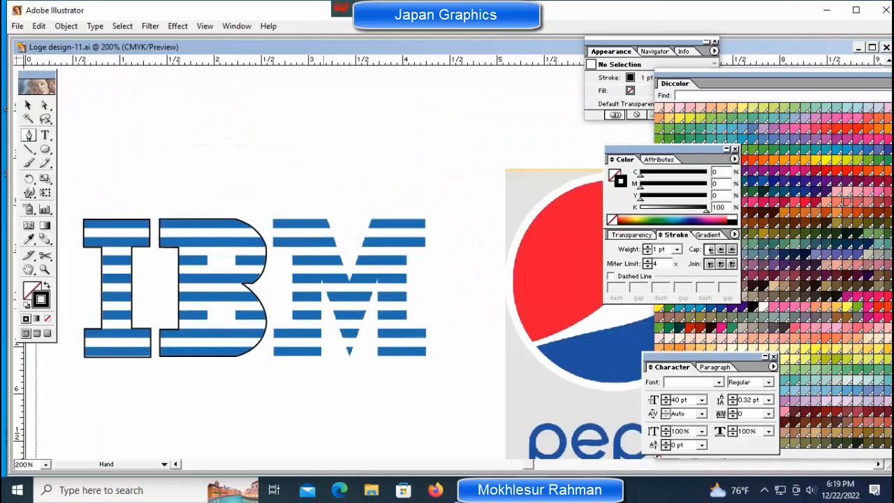
{"action": "key", "text": "ctrl+plus"}
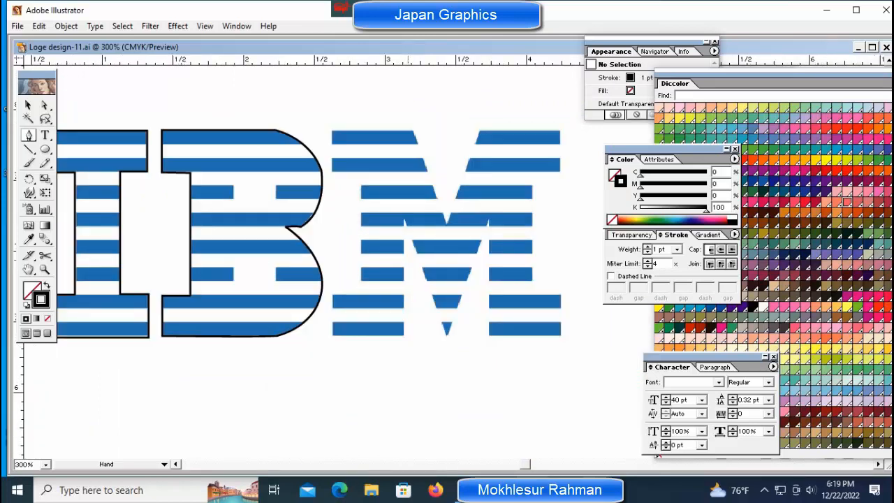
{"action": "left_click_drag", "start_coordinate": [349, 279], "coordinate": [319, 279]}
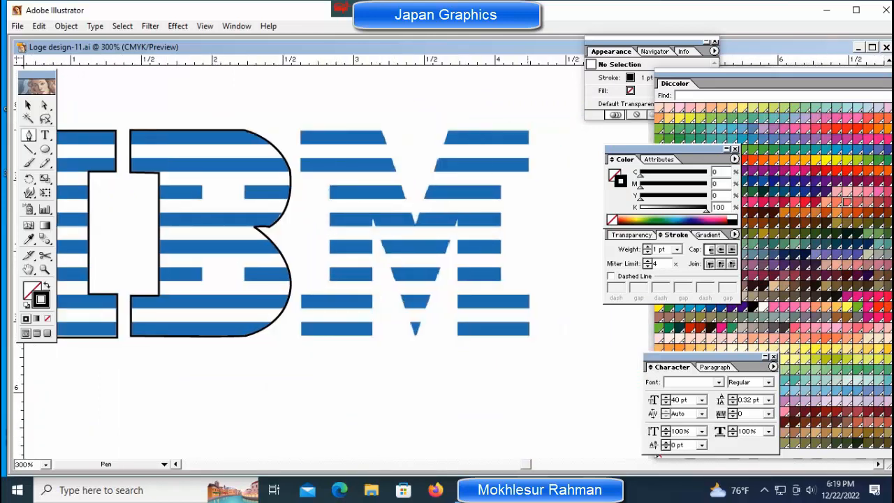
{"action": "left_click", "coordinate": [527, 128]}
{"action": "left_click", "coordinate": [448, 129]}
{"action": "left_click", "coordinate": [449, 221]}
{"action": "left_click", "coordinate": [416, 222]}
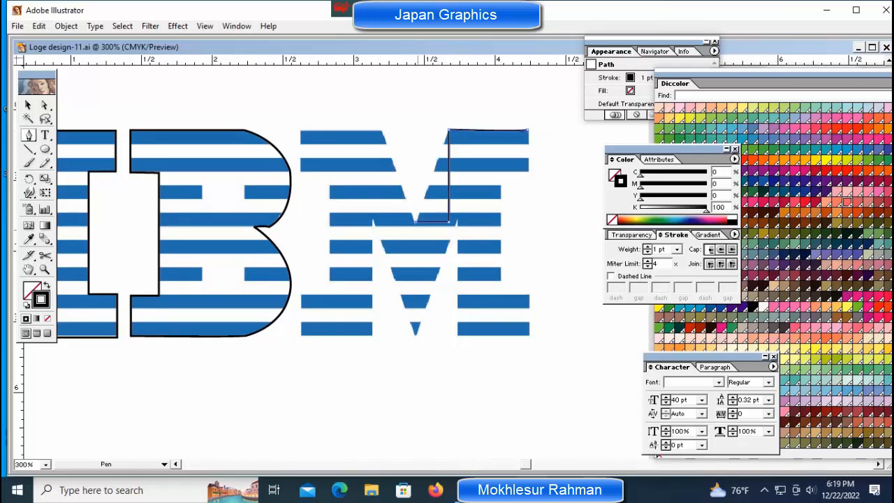
{"action": "key", "text": "ctrl+z"}
{"action": "key", "text": "ctrl+z"}
{"action": "key", "text": "ctrl+z"}
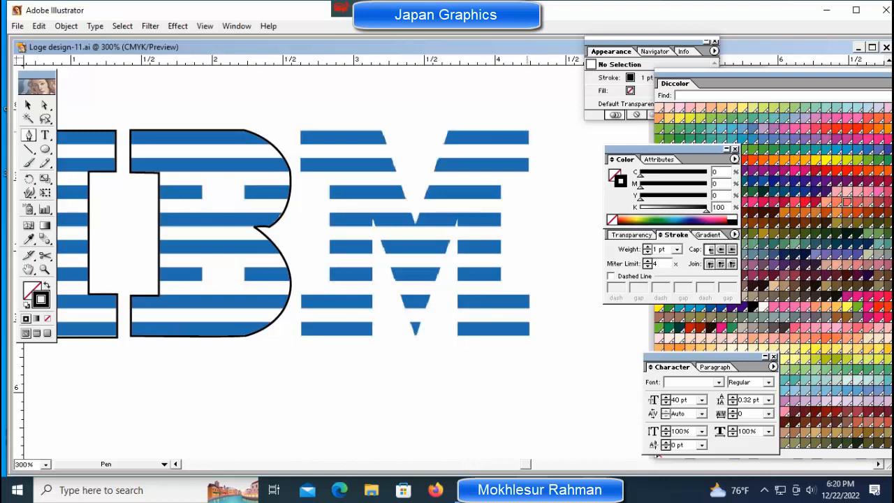
Step: Begin the M outline with its upper-right top edge, the central V notch and the upper-left top edge
{"action": "key", "text": "ctrl+z"}
{"action": "key", "text": "ctrl+shift+z"}
{"action": "key", "text": "ctrl+shift+z"}
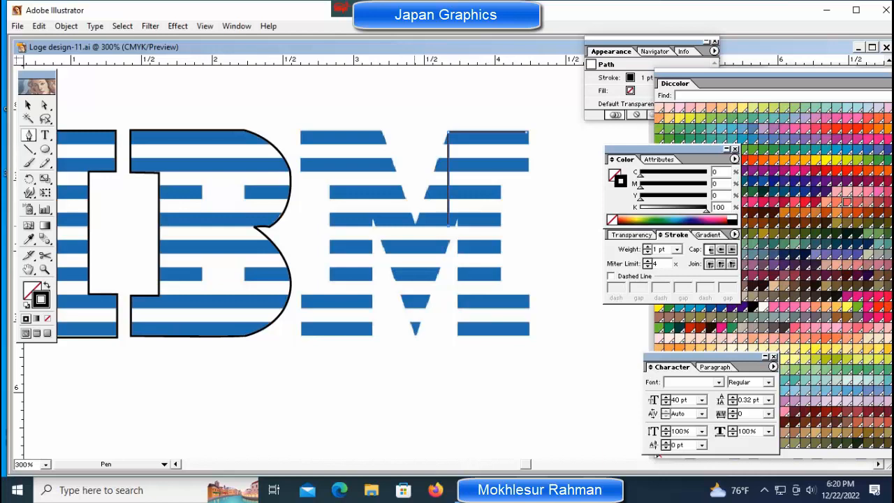
{"action": "key", "text": "ctrl+z"}
{"action": "left_click", "coordinate": [415, 222]}
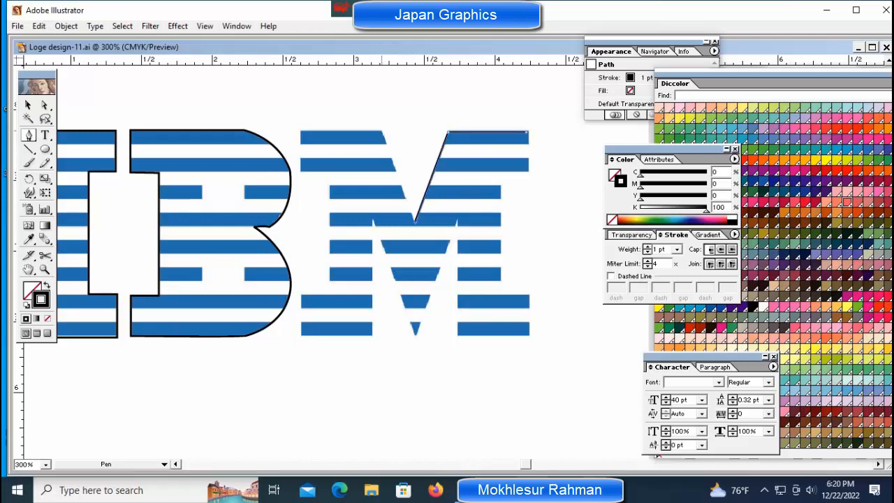
{"action": "left_click", "coordinate": [381, 131]}
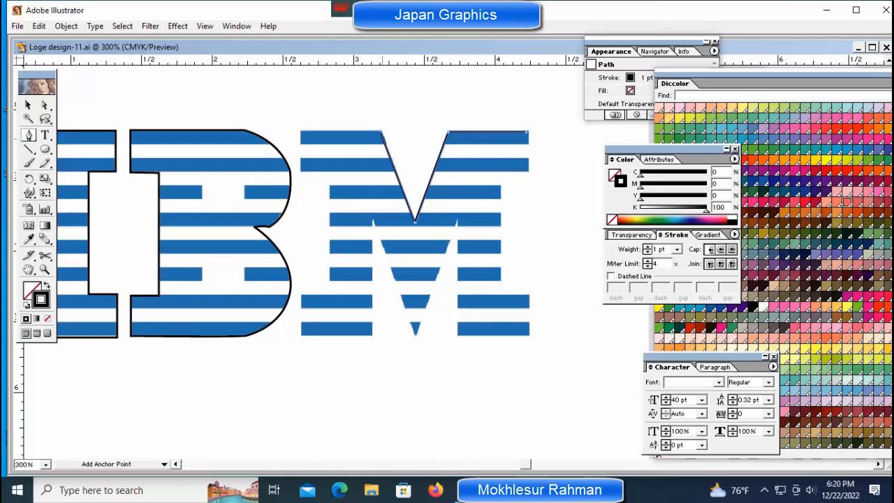
{"action": "left_click", "coordinate": [300, 132]}
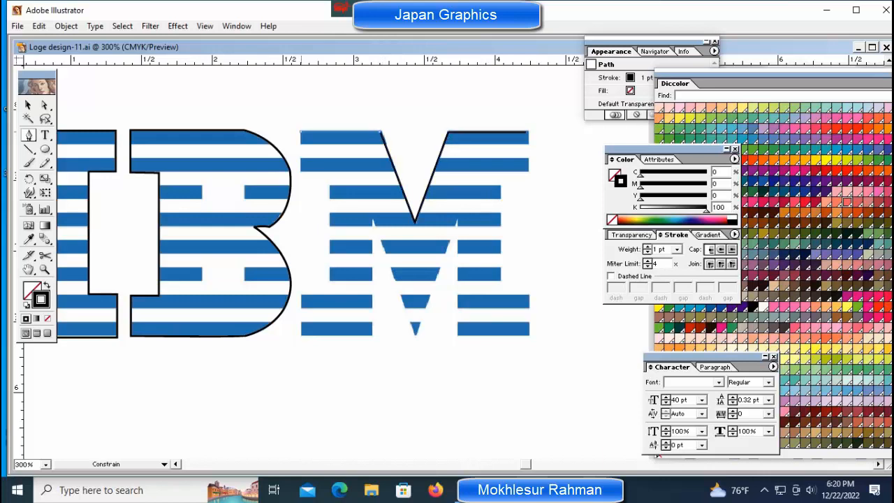
Step: Trace the M's upper-left serif, left stem edge and lower-left foot along to its inner bottom corner
{"action": "left_click", "coordinate": [300, 172]}
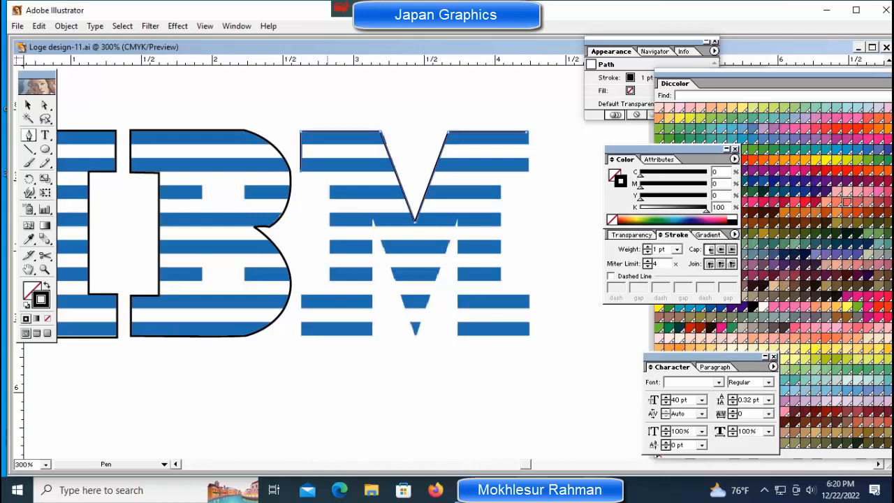
{"action": "left_click", "coordinate": [329, 171]}
{"action": "left_click", "coordinate": [330, 294]}
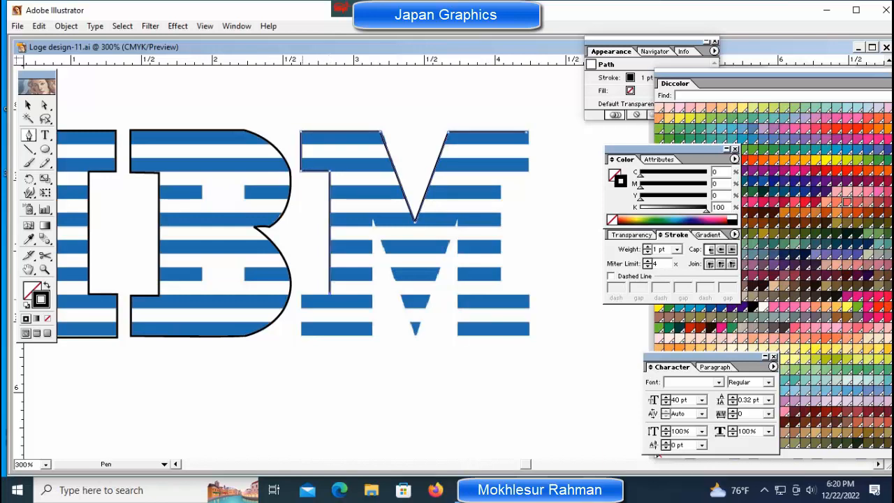
{"action": "left_click", "coordinate": [300, 293]}
{"action": "left_click", "coordinate": [300, 336]}
{"action": "left_click", "coordinate": [373, 336], "text": "shift"}
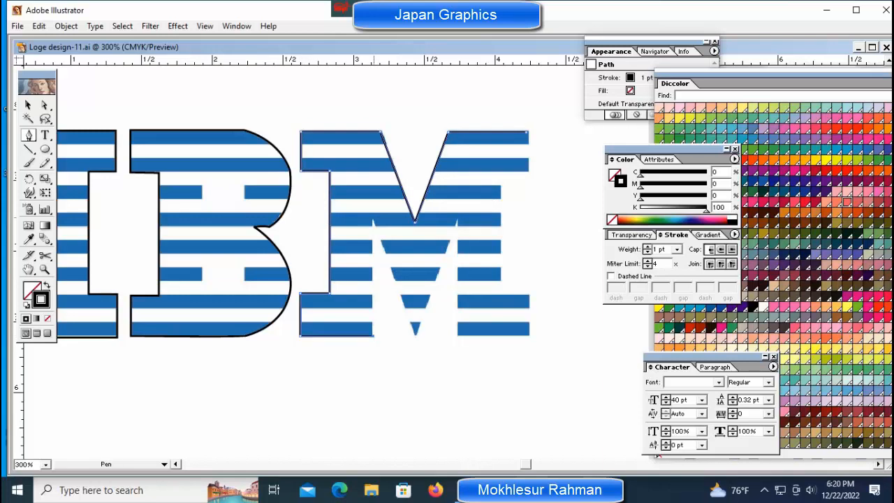
Step: Trace the M's inner left edge, the central point down to the baseline and the inner right edge
{"action": "left_click", "coordinate": [374, 220], "text": "shift"}
{"action": "left_click", "coordinate": [416, 333]}
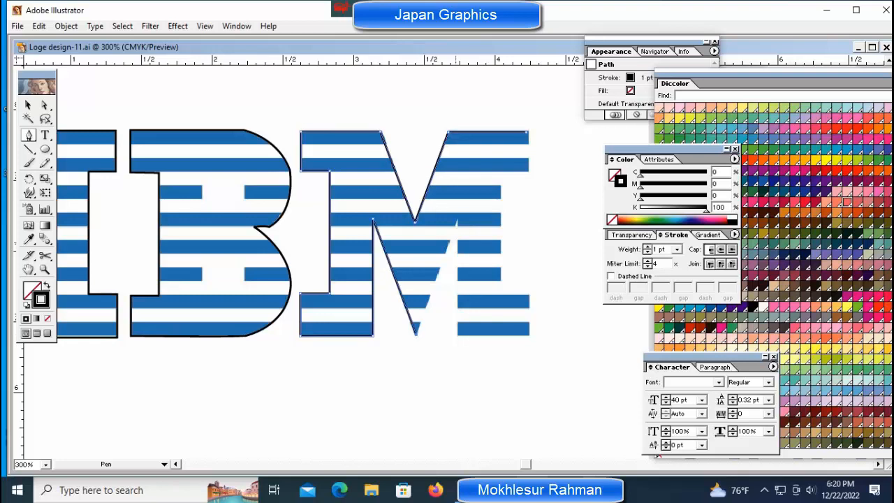
{"action": "left_click", "coordinate": [458, 220]}
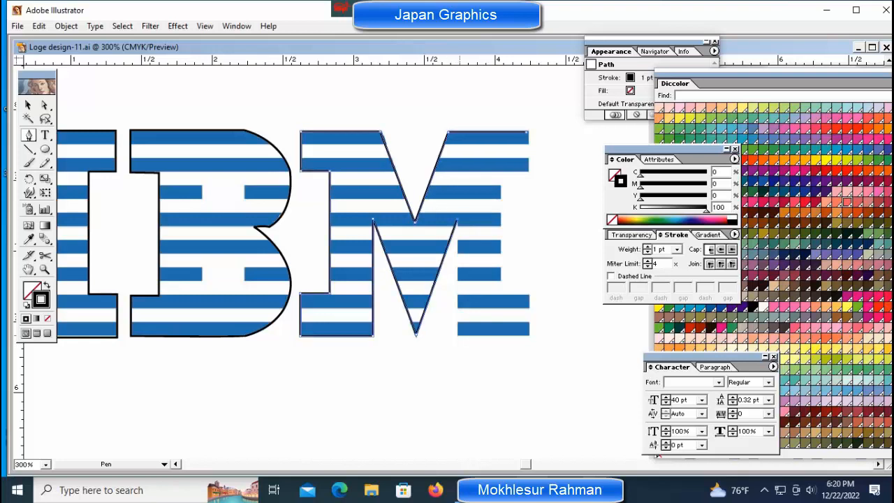
{"action": "left_click", "coordinate": [457, 336]}
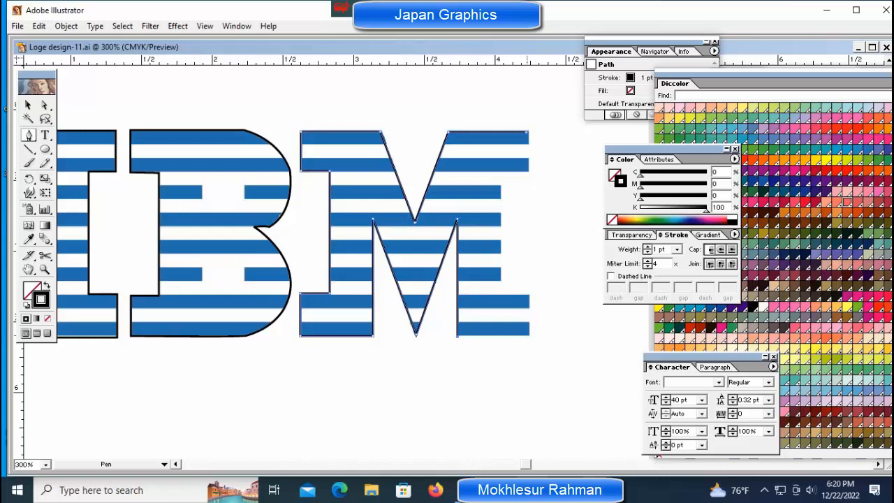
Step: Trace the M's lower-right foot, right stem edge and upper-right serif, and close the outline at its starting corner
{"action": "left_click", "coordinate": [530, 336]}
{"action": "left_click", "coordinate": [530, 294]}
{"action": "left_click", "coordinate": [501, 294]}
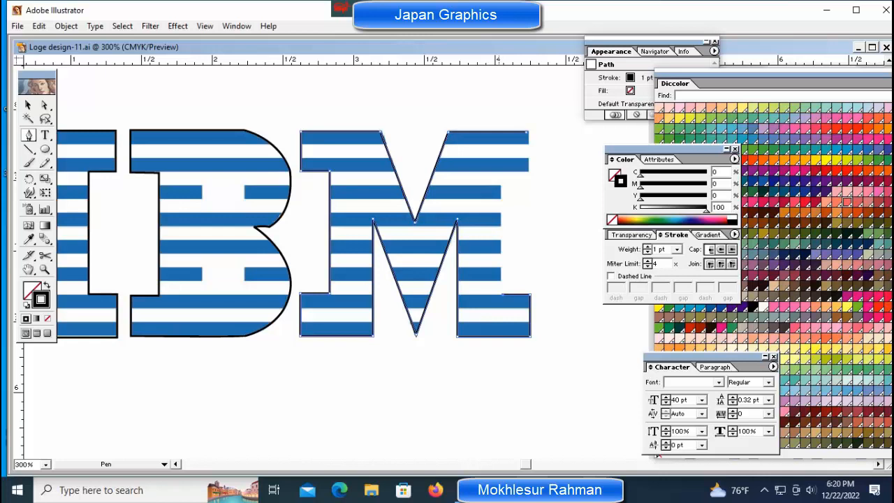
{"action": "left_click", "coordinate": [501, 172]}
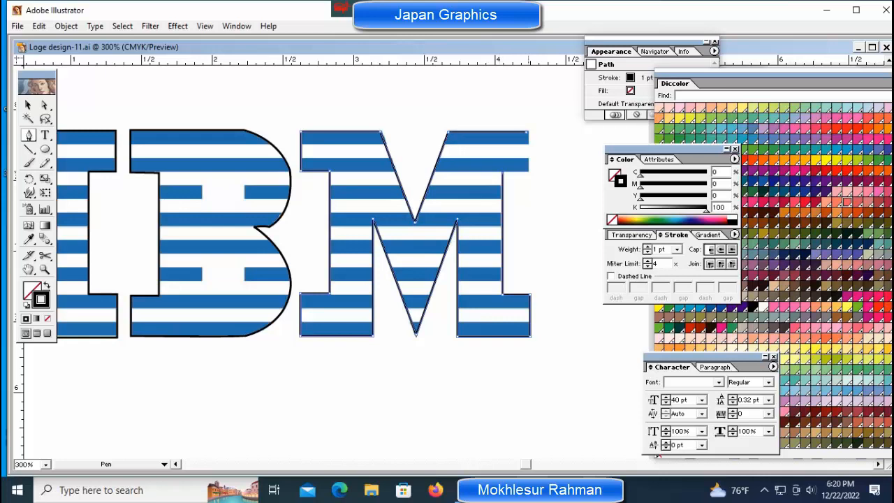
{"action": "left_click", "coordinate": [529, 171]}
{"action": "left_click", "coordinate": [528, 131]}
{"action": "key", "text": "ctrl+z"}
{"action": "left_click", "coordinate": [560, 167], "text": "ctrl"}
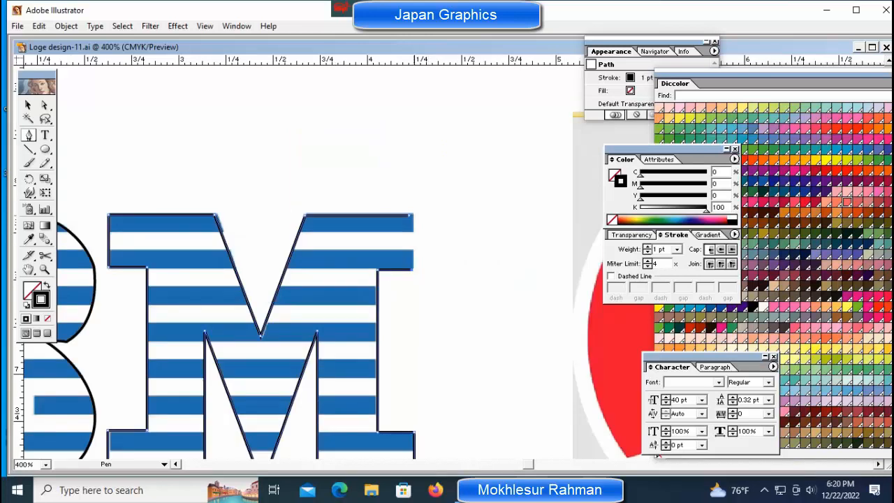
{"action": "left_click", "coordinate": [411, 215]}
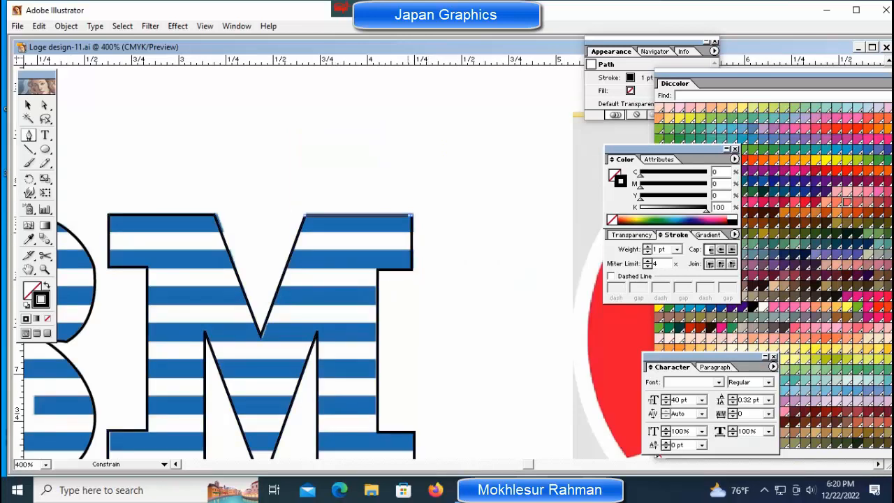
Step: Undo the accidental shift of the reference image and deselect everything
{"action": "left_click", "coordinate": [471, 187], "text": "ctrl"}
{"action": "left_click_drag", "start_coordinate": [450, 192], "coordinate": [378, 242]}
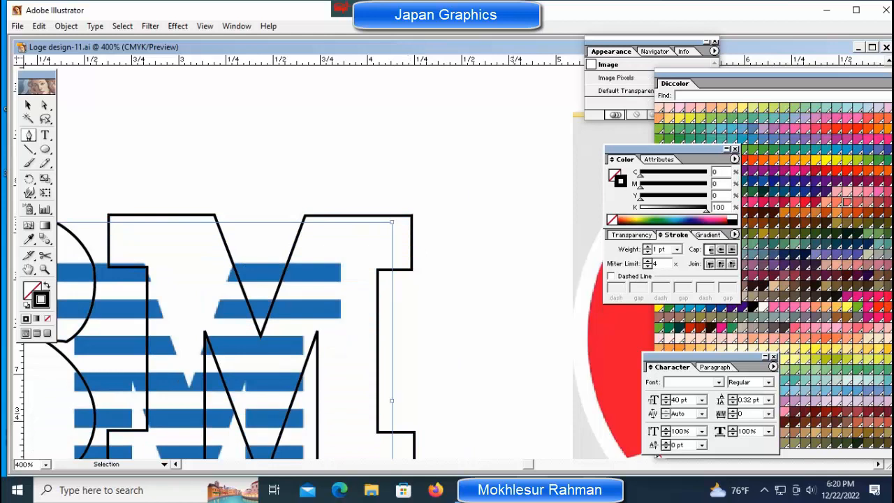
{"action": "key", "text": "ctrl+z"}
{"action": "key", "text": "ctrl+shift+a"}
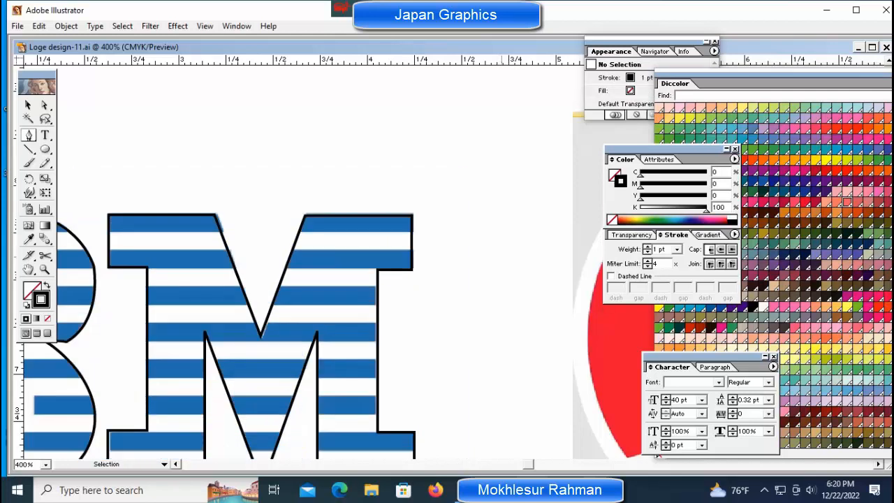
Step: Examine the traced I, B and M outlines against the reference logo at several magnifications
{"action": "key", "text": "ctrl+minus"}
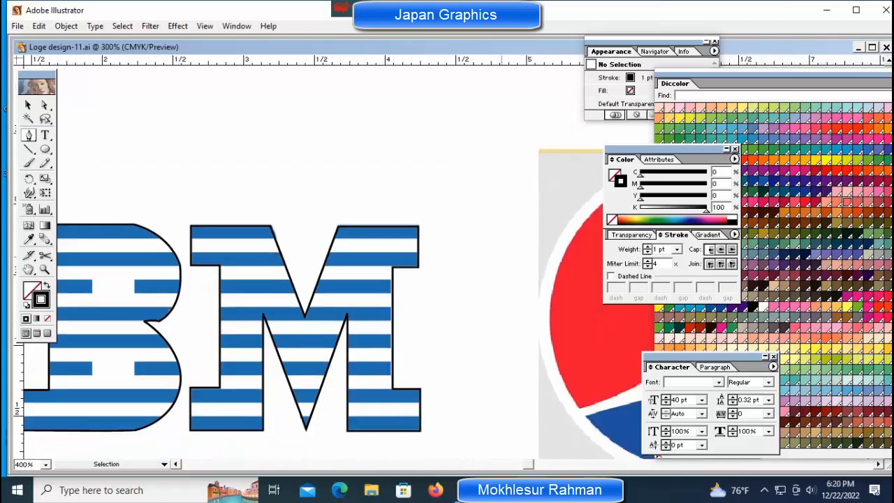
{"action": "key", "text": "ctrl+minus"}
{"action": "key", "text": "ctrl+minus"}
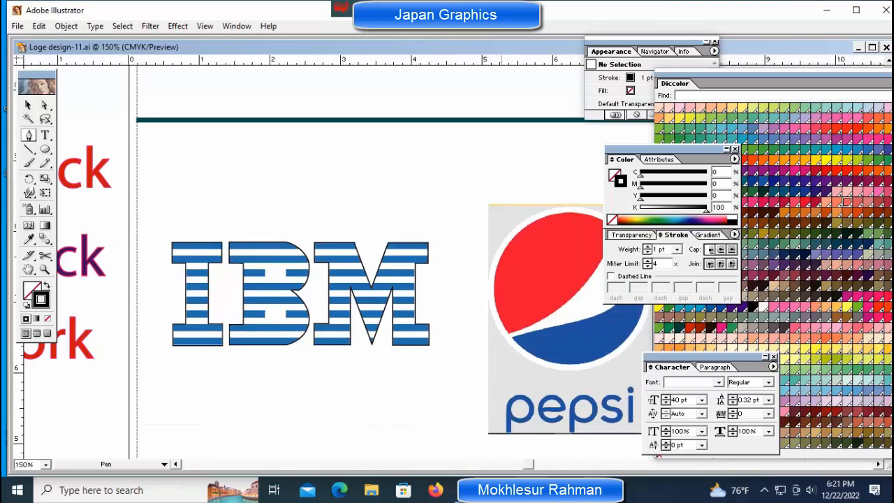
{"action": "key", "text": "ctrl+space"}
{"action": "left_click", "coordinate": [401, 297], "text": "ctrl"}
{"action": "left_click", "coordinate": [397, 285], "text": "ctrl"}
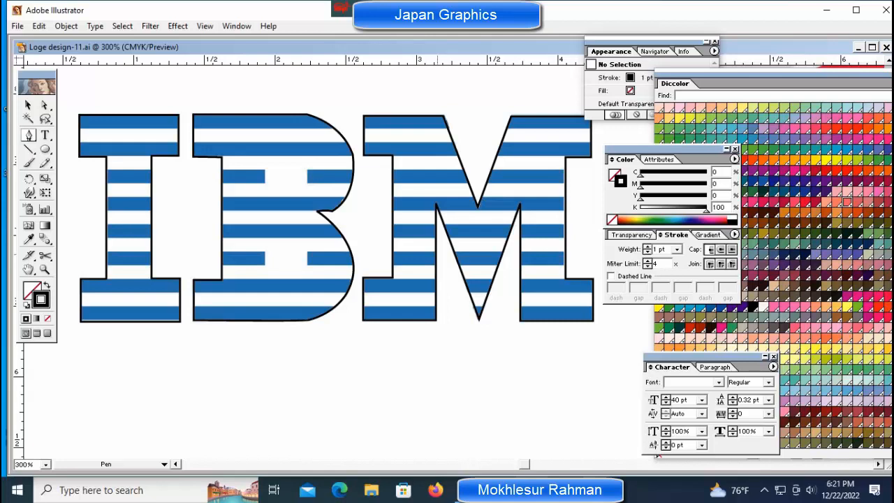
{"action": "key", "text": "ctrl"}
{"action": "key", "text": "ctrl+minus"}
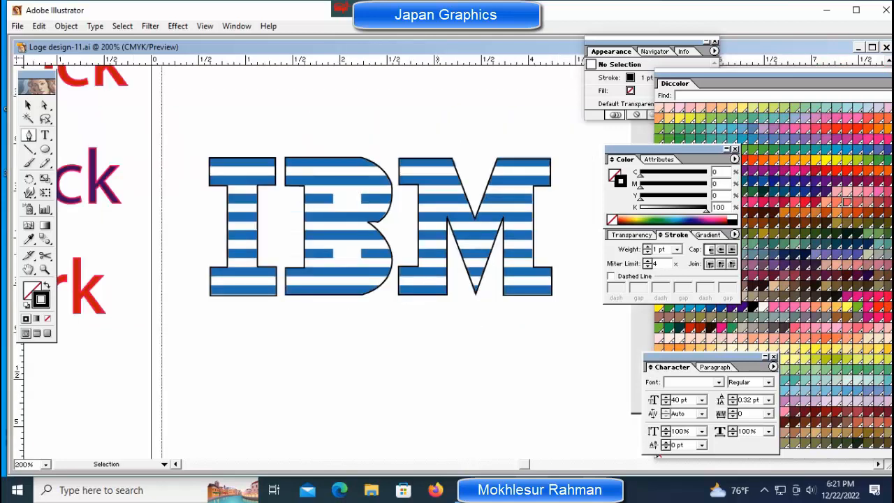
{"action": "left_click_drag", "start_coordinate": [419, 244], "coordinate": [352, 244]}
{"action": "key", "text": "ctrl"}
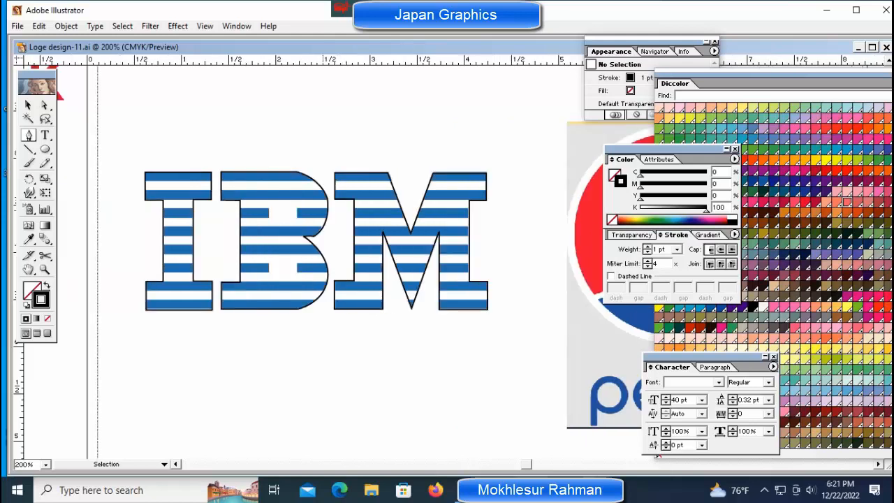
{"action": "key", "text": "ctrl"}
{"action": "key", "text": "ctrl+space"}
{"action": "left_click", "coordinate": [125, 166]}
{"action": "left_click_drag", "start_coordinate": [370, 279], "coordinate": [294, 282]}
{"action": "key", "text": "ctrl+space"}
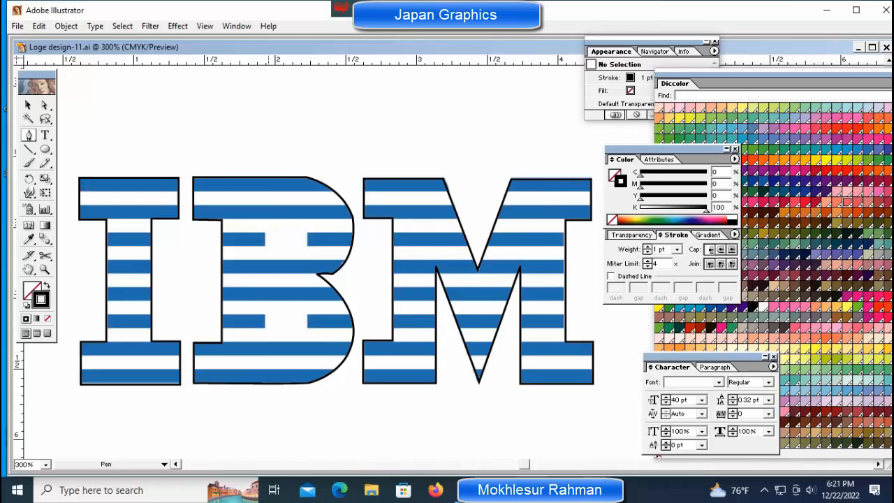
Step: Draw a rectangle about 3.62 in wide and 0.09 in high over the topmost white stripe, spanning all three letters
{"action": "left_click", "coordinate": [28, 105]}
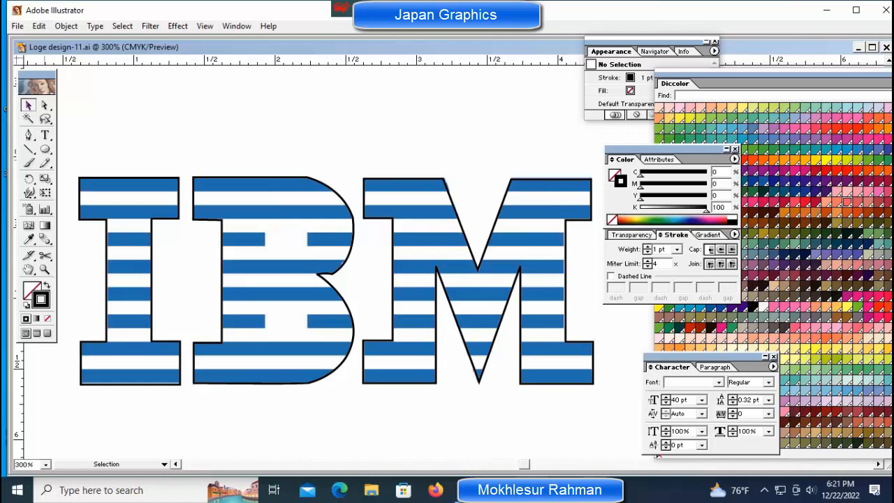
{"action": "left_click", "coordinate": [45, 149]}
{"action": "left_click", "coordinate": [45, 149], "text": "alt"}
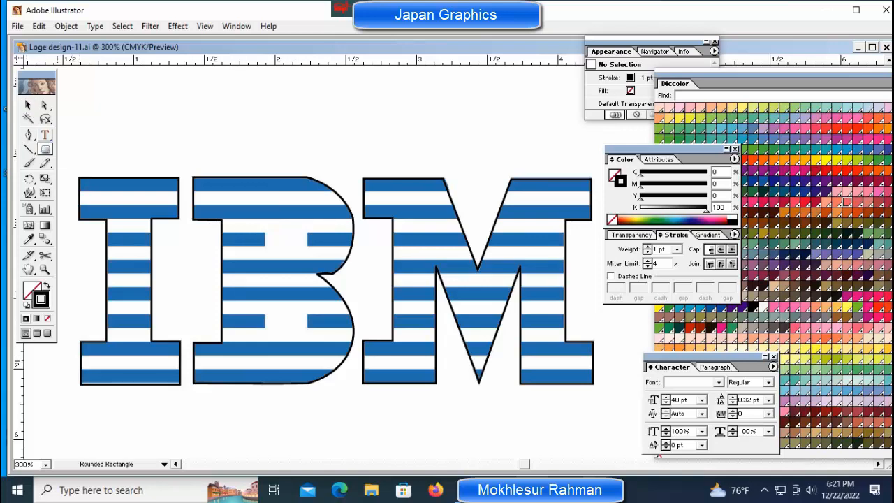
{"action": "left_click", "coordinate": [45, 149], "text": "alt"}
{"action": "left_click_drag", "start_coordinate": [81, 193], "coordinate": [590, 206]}
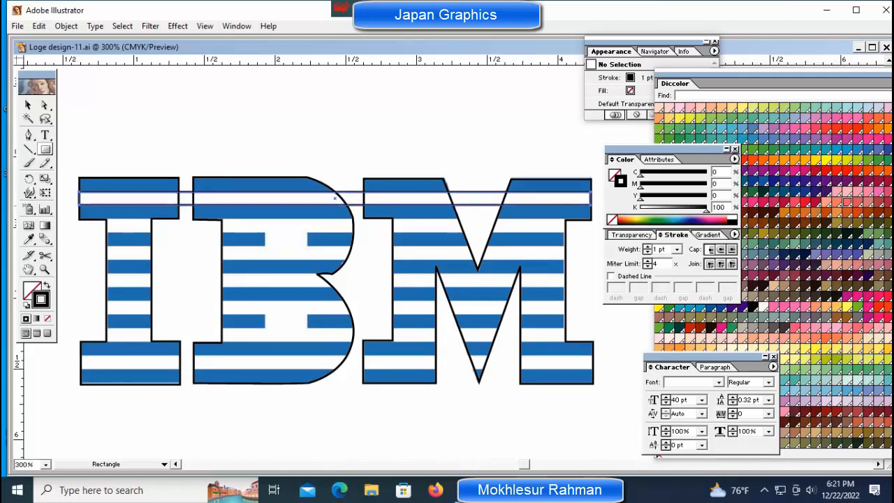
{"action": "left_click", "coordinate": [590, 206]}
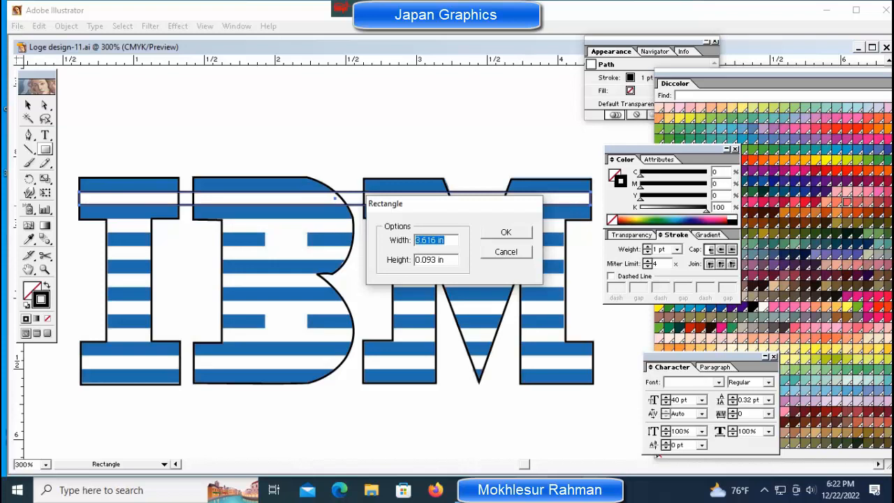
{"action": "left_click", "coordinate": [506, 251]}
Step: Examine how both ends of the stripe rectangle fit the outer edges of the M and the I
{"action": "key", "text": "space"}
{"action": "left_click_drag", "start_coordinate": [507, 251], "coordinate": [396, 251]}
{"action": "key", "text": "v"}
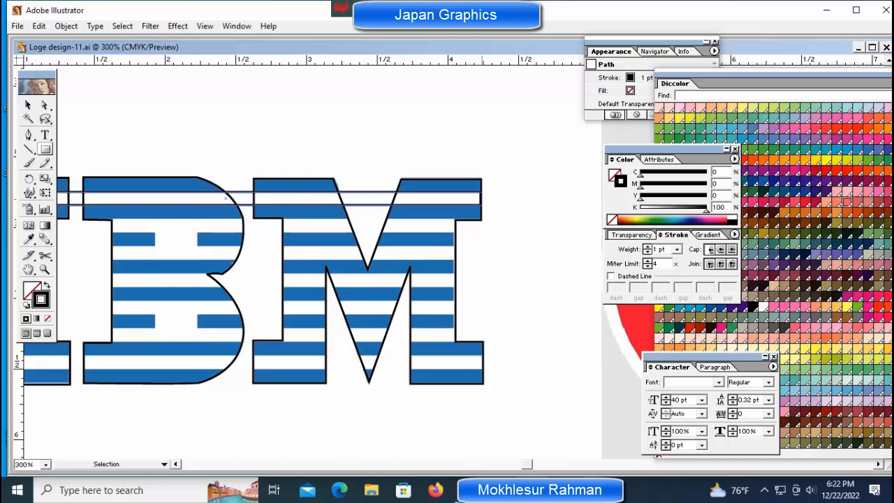
{"action": "left_click", "coordinate": [226, 198]}
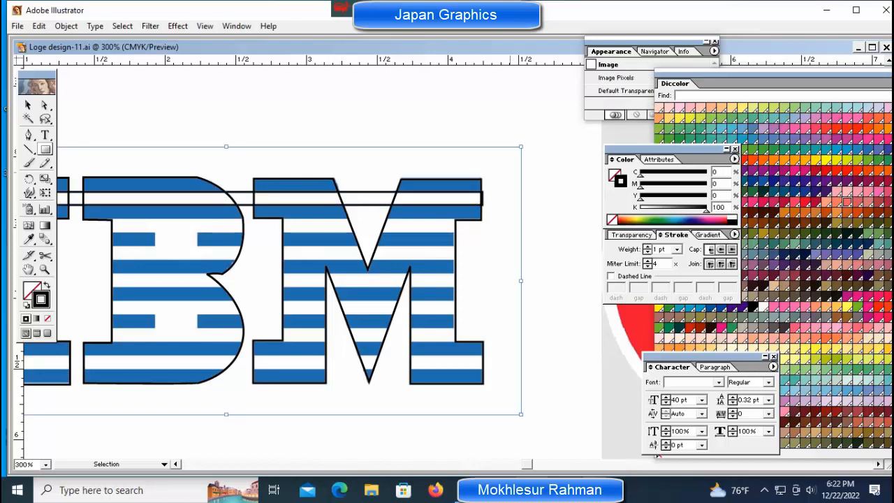
{"action": "left_click", "coordinate": [516, 119], "text": "ctrl"}
{"action": "key", "text": "space"}
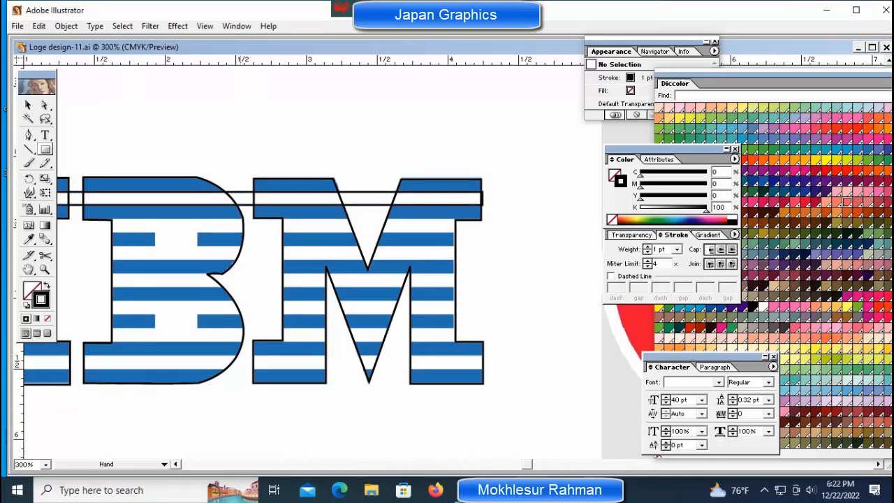
{"action": "left_click_drag", "start_coordinate": [253, 245], "coordinate": [534, 244]}
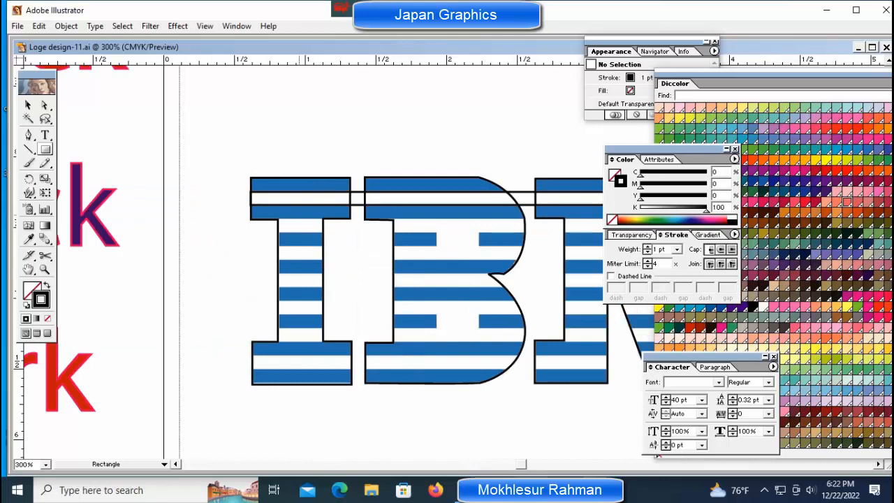
{"action": "key", "text": "ctrl+space"}
{"action": "left_click", "coordinate": [371, 209]}
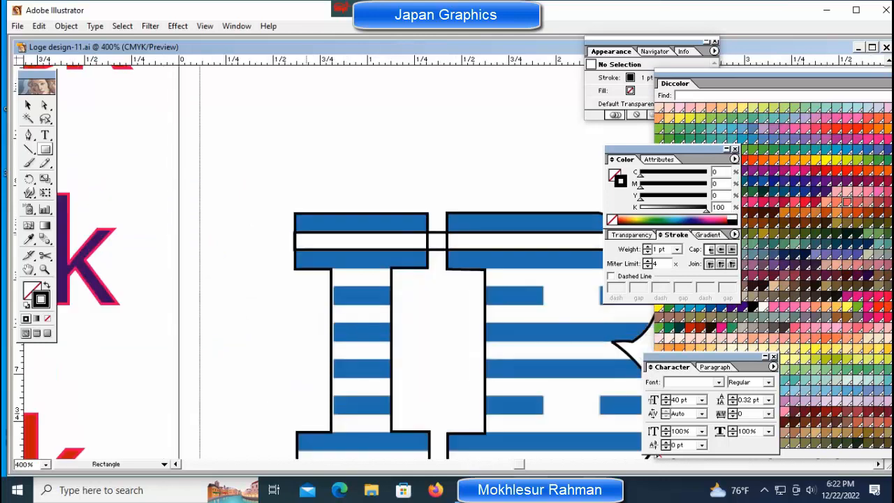
Step: Adjust the stripe rectangle's outer end so it lines up with the outer edge of the I, and deselect it
{"action": "left_click_drag", "start_coordinate": [294, 241], "coordinate": [271, 241]}
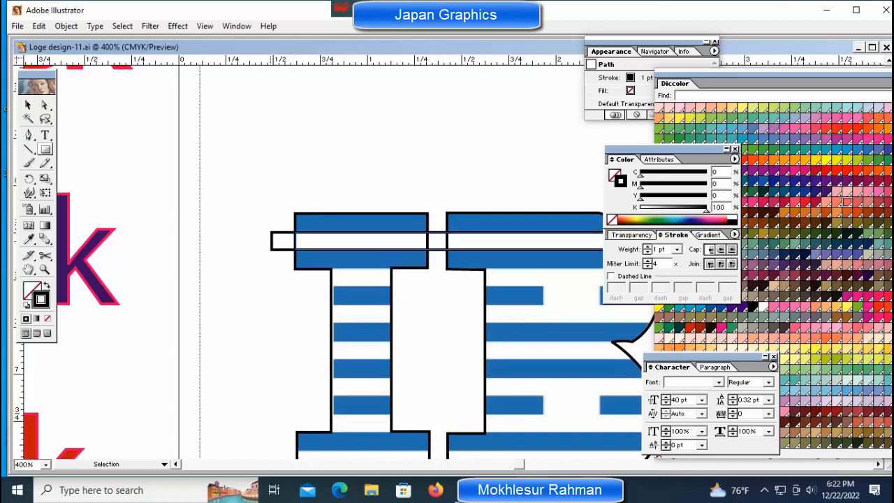
{"action": "key", "text": "ctrl+z"}
{"action": "key", "text": "ctrl+shift+a"}
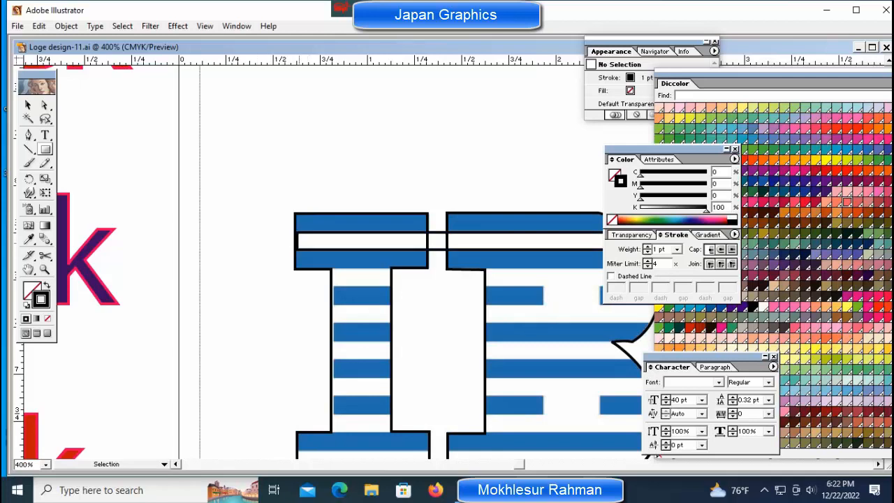
{"action": "left_click", "coordinate": [313, 241]}
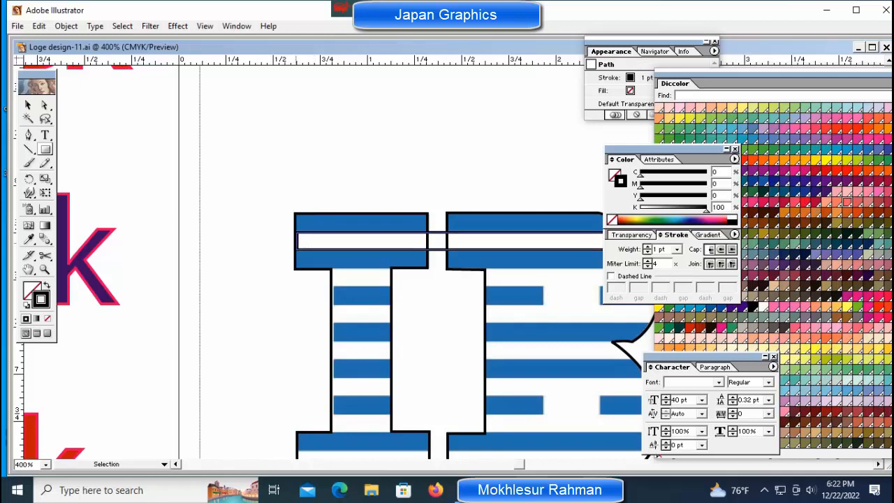
{"action": "key", "text": "ctrl+shift+a"}
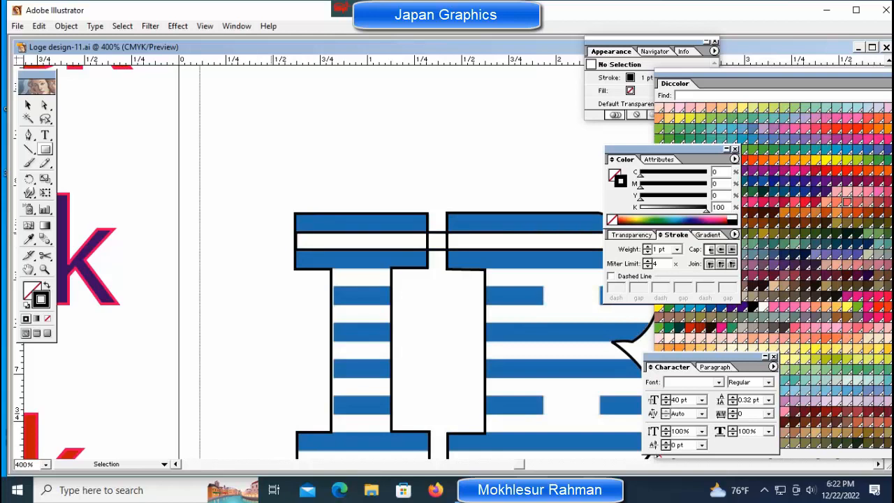
Step: Remove the stripe rectangle's stroke, give it a white fill, and deselect it
{"action": "key", "text": "ctrl+minus"}
{"action": "key", "text": "ctrl+minus"}
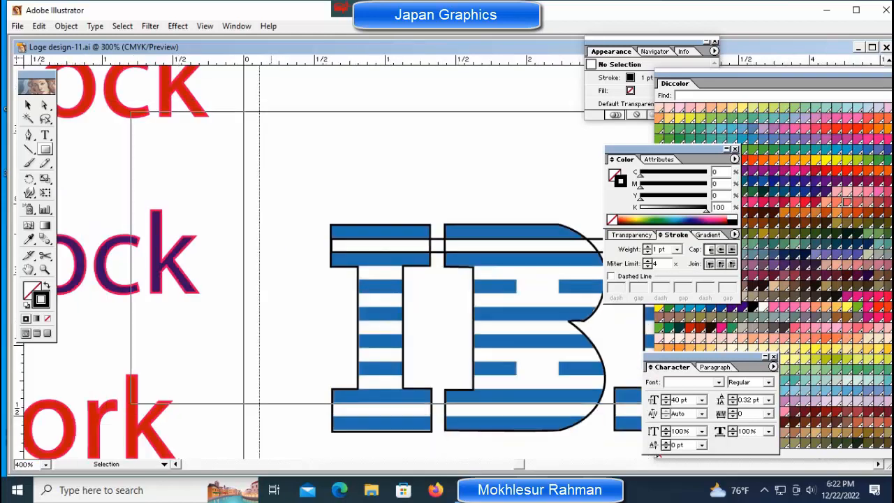
{"action": "scroll", "coordinate": [419, 280], "scroll_direction": "right", "scroll_amount": 3}
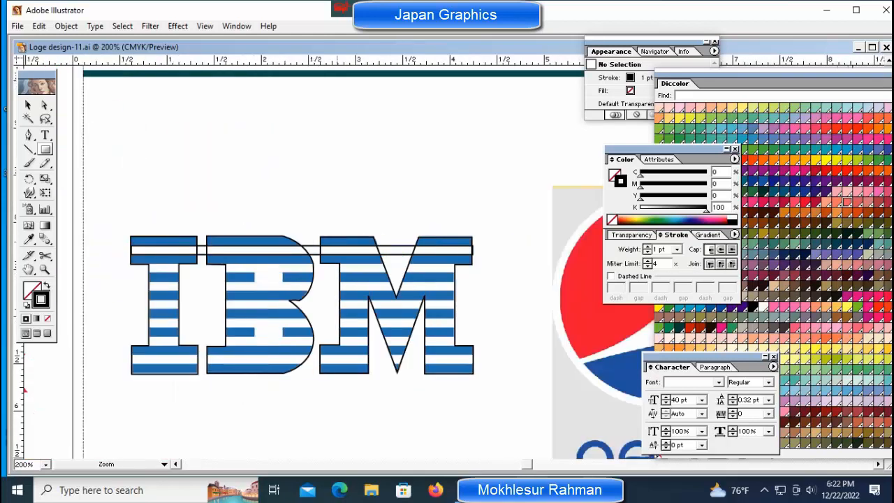
{"action": "key", "text": "ctrl+plus"}
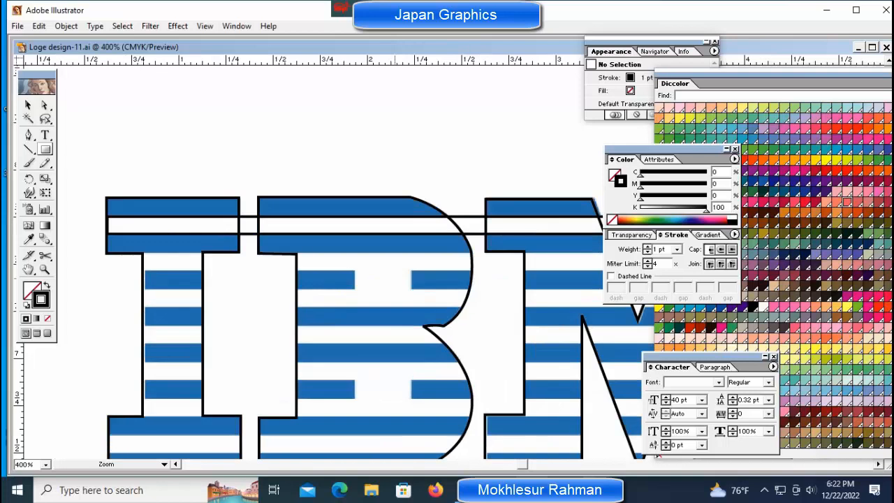
{"action": "left_click", "coordinate": [373, 234], "text": "ctrl"}
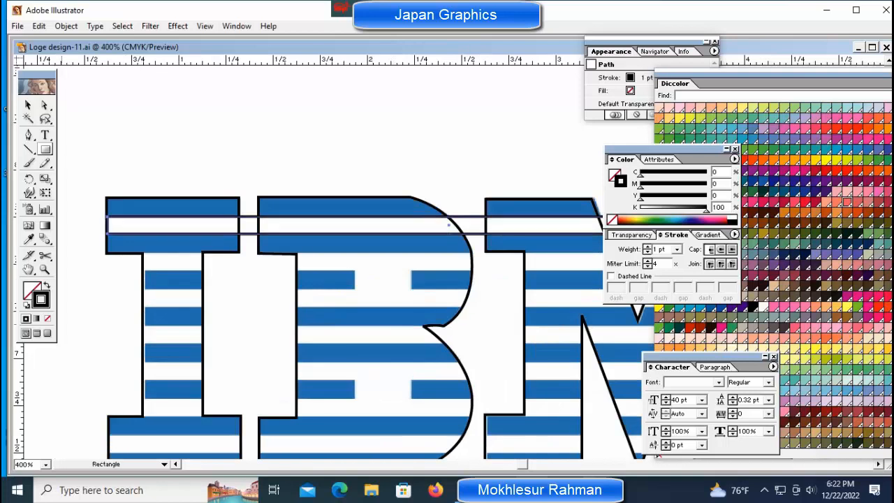
{"action": "left_click", "coordinate": [48, 319]}
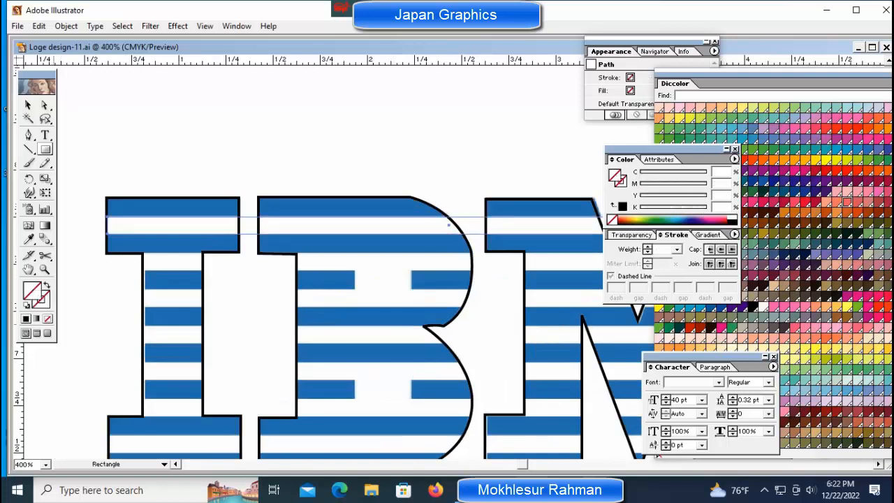
{"action": "key", "text": "comma"}
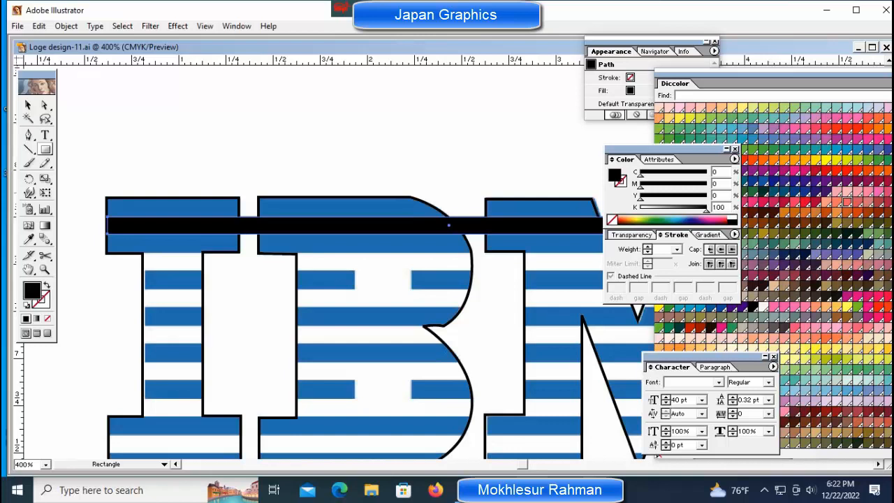
{"action": "left_click", "coordinate": [732, 217]}
{"action": "left_click", "coordinate": [485, 153], "text": "ctrl"}
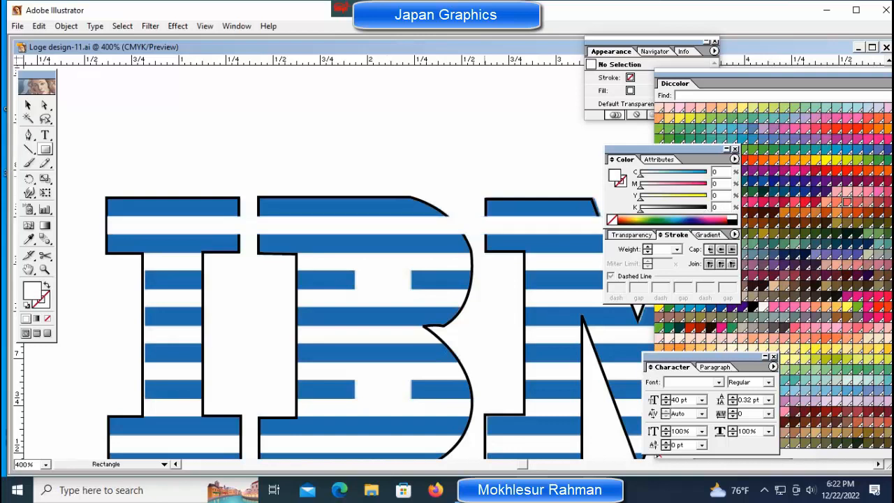
Step: Duplicate the white stripe straight down onto the lowest white gap of the letters and nudge it into line
{"action": "key", "text": "space"}
{"action": "left_click_drag", "start_coordinate": [419, 314], "coordinate": [199, 250]}
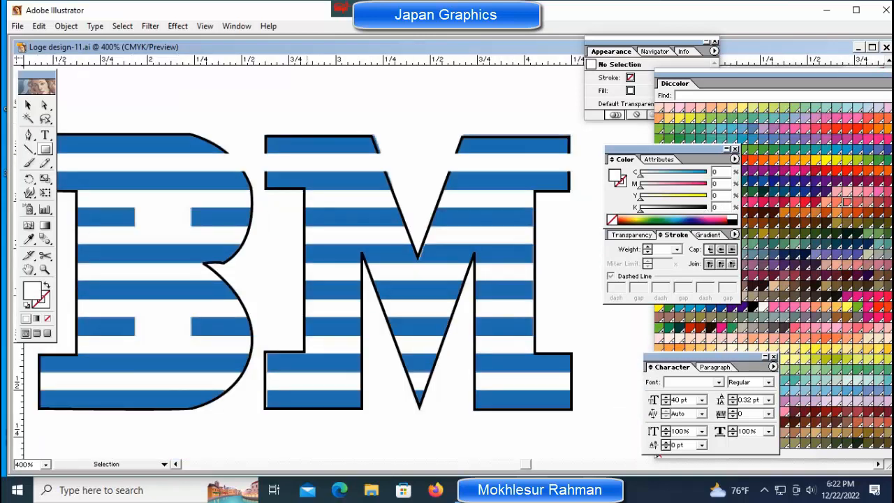
{"action": "left_click_drag", "start_coordinate": [314, 162], "coordinate": [314, 384]}
{"action": "left_click_drag", "start_coordinate": [228, 384], "coordinate": [228, 378]}
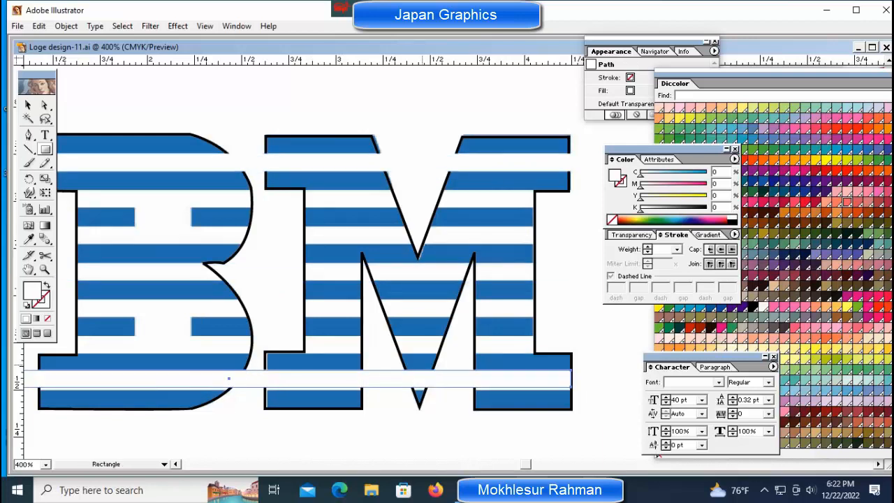
{"action": "key", "text": "Down"}
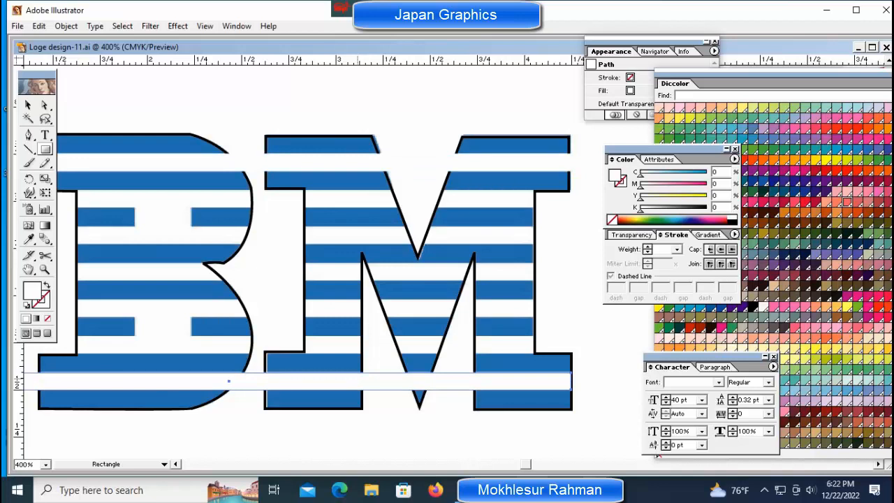
Step: Duplicate the white stripe over the fourth, fifth and sixth white gaps from the top of the logo
{"action": "left_click_drag", "start_coordinate": [228, 381], "coordinate": [228, 271]}
{"action": "left_click", "coordinate": [228, 433]}
{"action": "left_click", "coordinate": [228, 433]}
{"action": "key", "text": "ctrl+shift+a"}
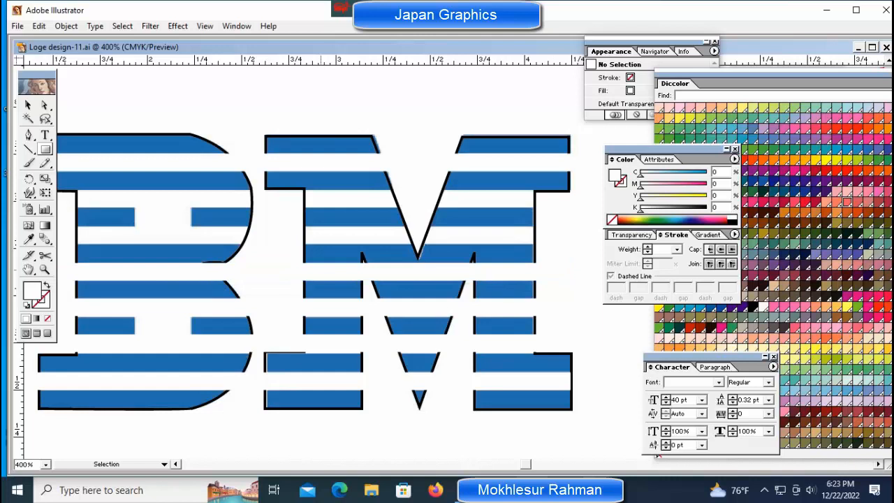
Step: Duplicate the white stripe over the third and second white gaps from the top, then deselect
{"action": "key", "text": "ctrl+z"}
{"action": "left_click_drag", "start_coordinate": [229, 271], "coordinate": [228, 231]}
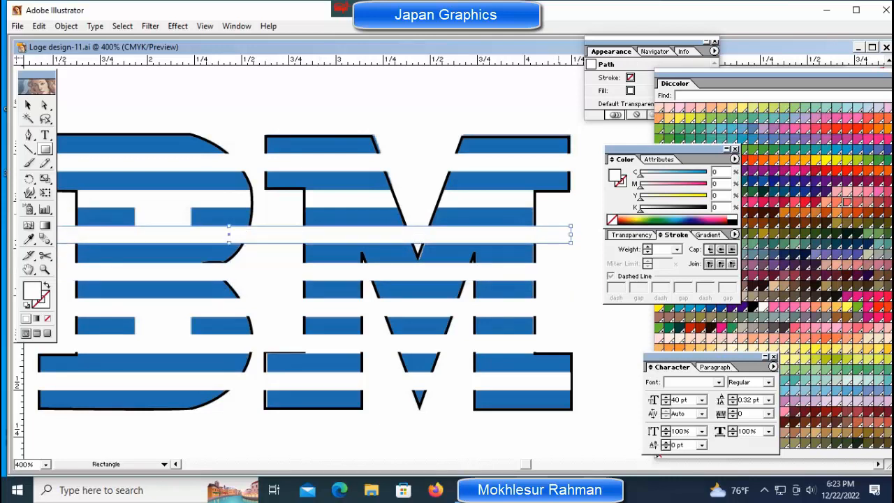
{"action": "left_click", "coordinate": [559, 216], "text": "ctrl"}
{"action": "left_click_drag", "start_coordinate": [430, 235], "coordinate": [430, 199]}
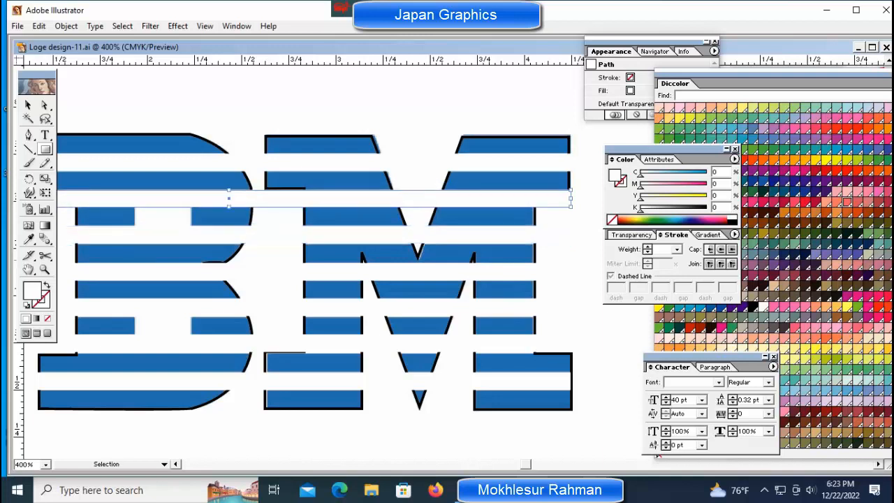
{"action": "key", "text": "ctrl+shift+a"}
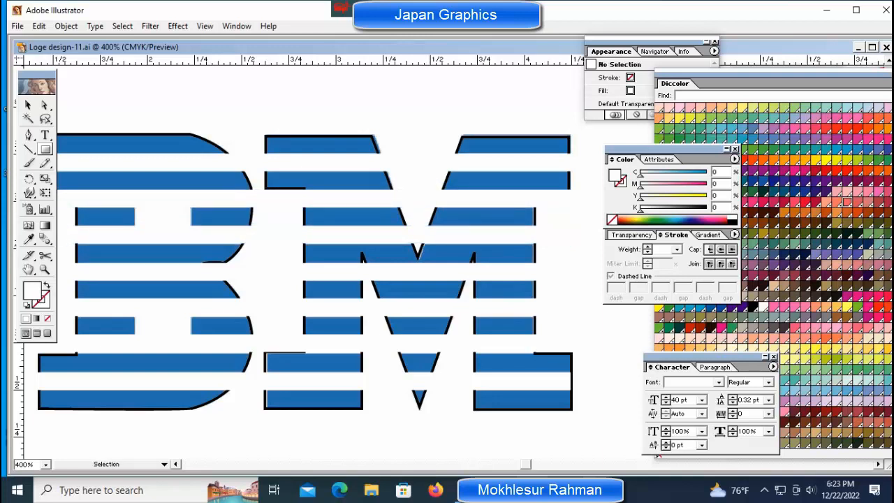
Step: Duplicate the second white stripe from the top straight down onto the third blue bar
{"action": "key", "text": "ctrl+minus"}
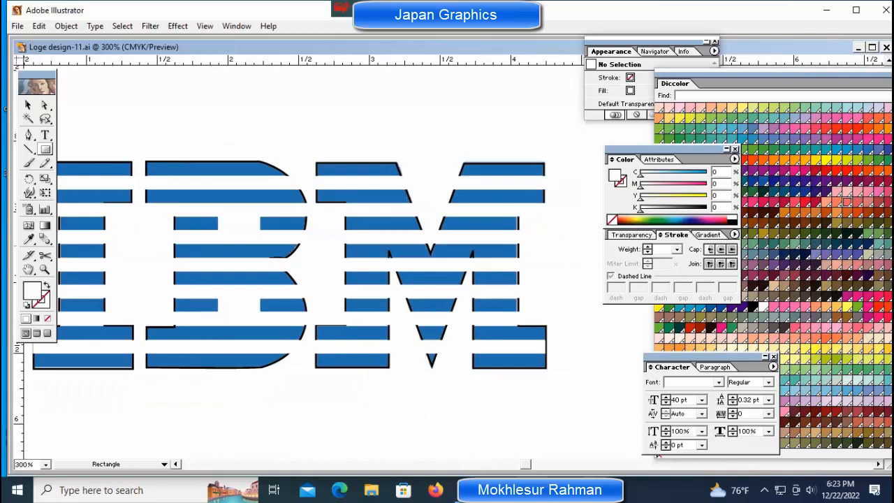
{"action": "key", "text": "ctrl+minus"}
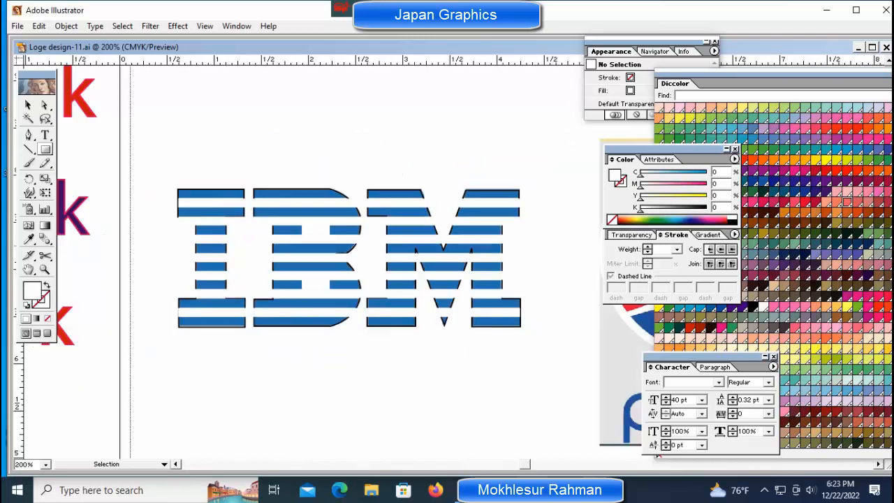
{"action": "key", "text": "space"}
{"action": "mouse_move", "coordinate": [349, 258]}
{"action": "left_mouse_down"}
{"action": "mouse_move", "coordinate": [301, 259]}
{"action": "mouse_move", "coordinate": [332, 258]}
{"action": "left_mouse_up"}
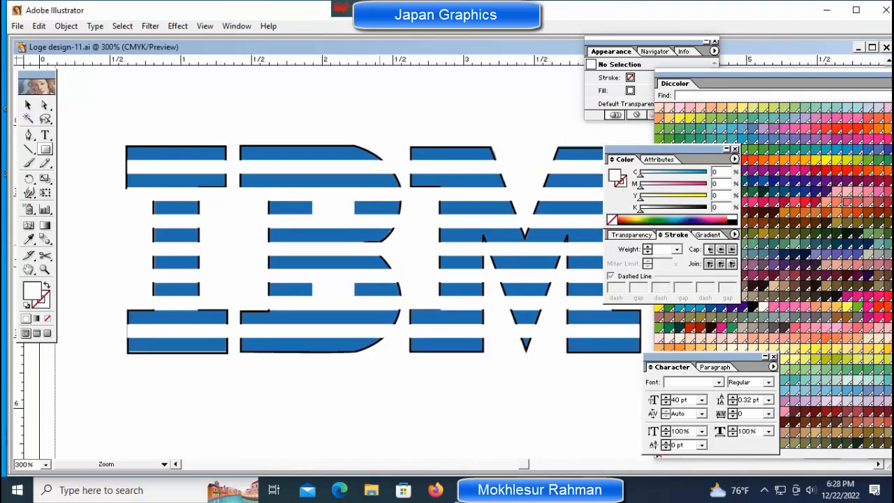
{"action": "left_click", "coordinate": [380, 246], "text": "ctrl"}
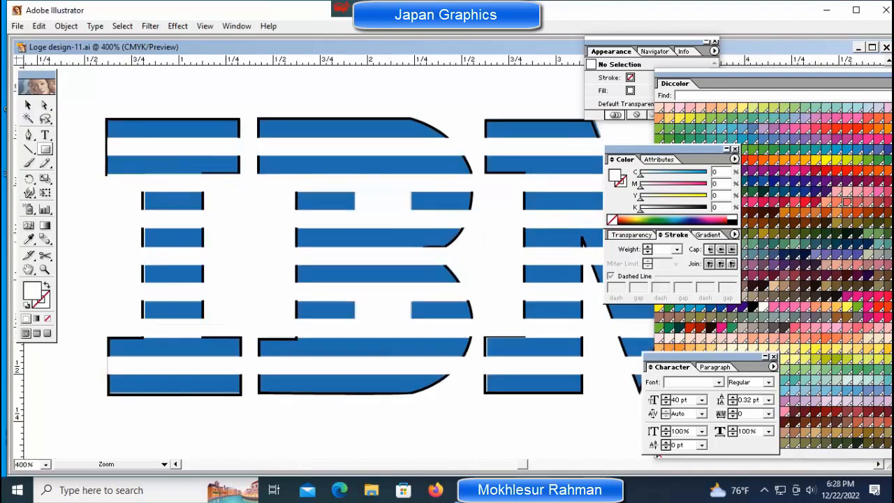
{"action": "left_click_drag", "start_coordinate": [581, 240], "coordinate": [518, 241]}
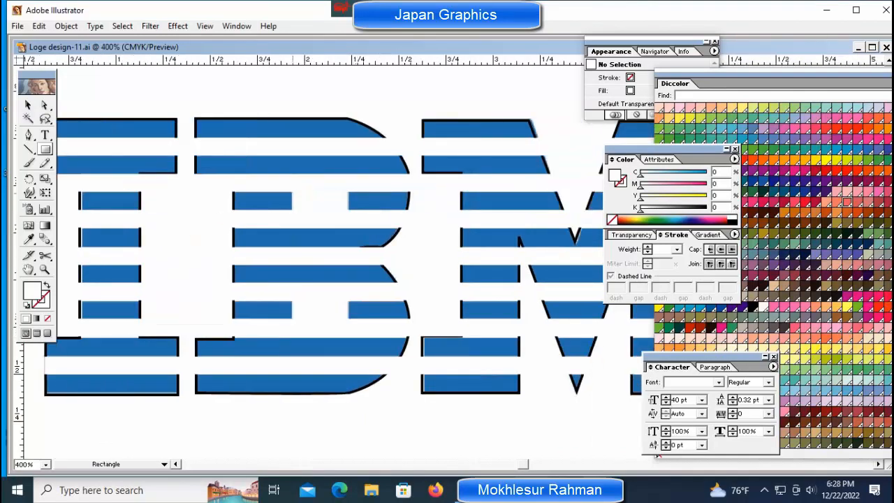
{"action": "left_click_drag", "start_coordinate": [318, 61], "coordinate": [318, 173]}
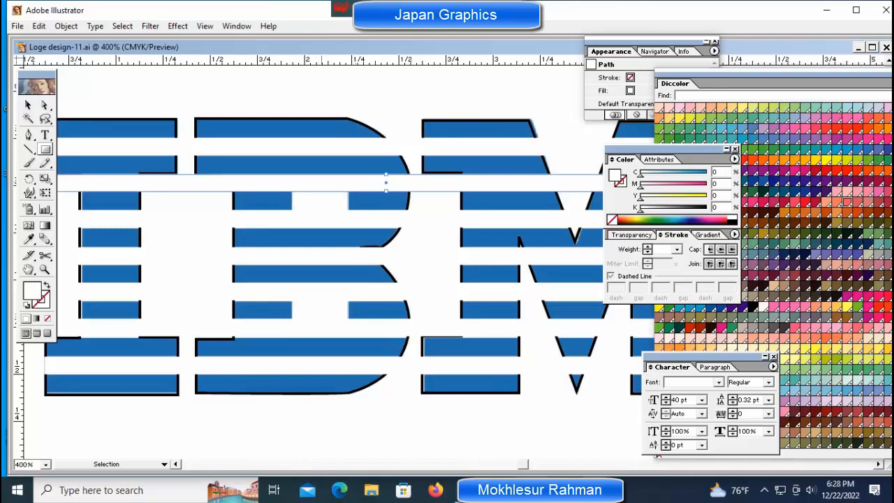
{"action": "left_click_drag", "start_coordinate": [322, 183], "coordinate": [324, 201]}
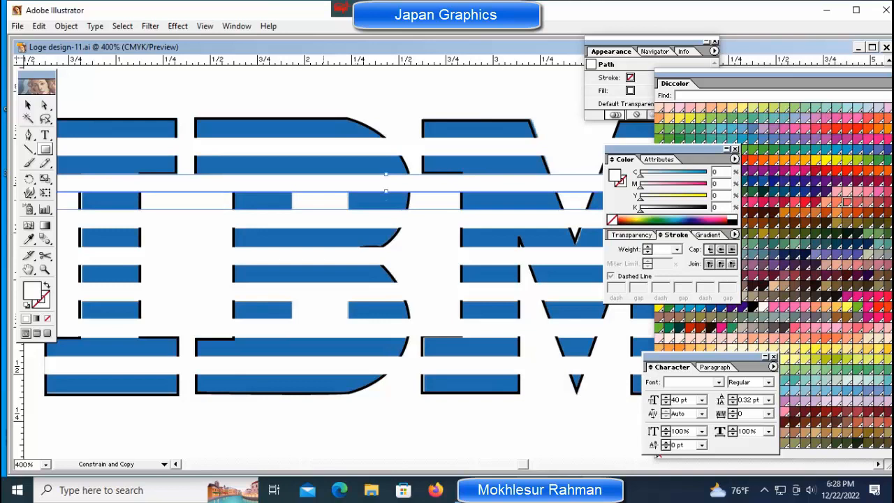
{"action": "left_click_drag", "start_coordinate": [518, 241], "coordinate": [518, 241]}
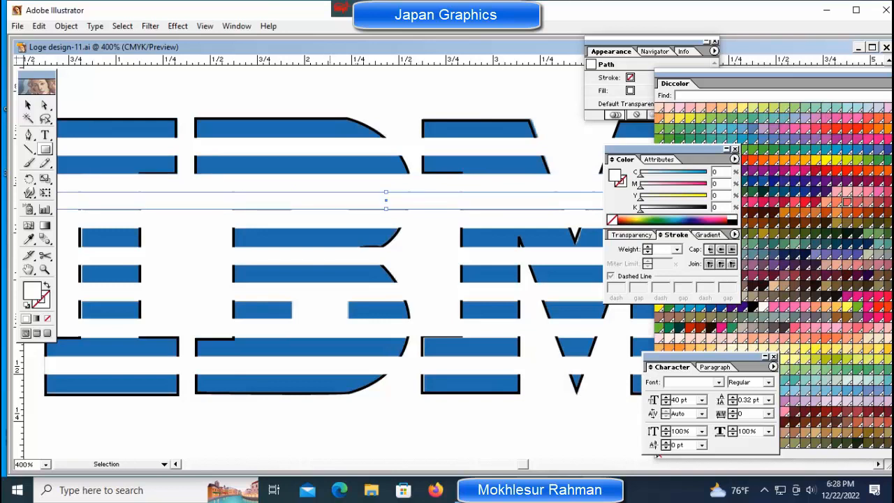
Step: Shorten the copied stripe from both ends to a small rectangle near the opening in the B's upper split bar
{"action": "key", "text": "ctrl+minus"}
{"action": "key", "text": "ctrl+minus"}
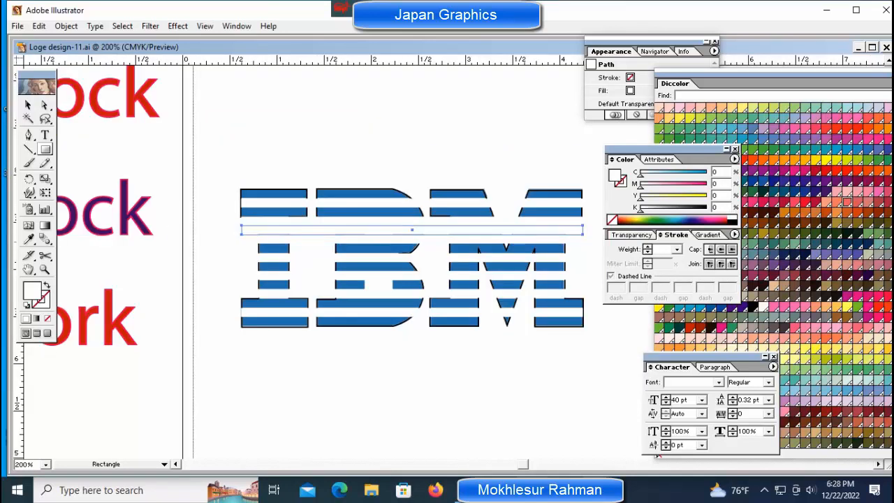
{"action": "left_click_drag", "start_coordinate": [242, 229], "coordinate": [373, 229]}
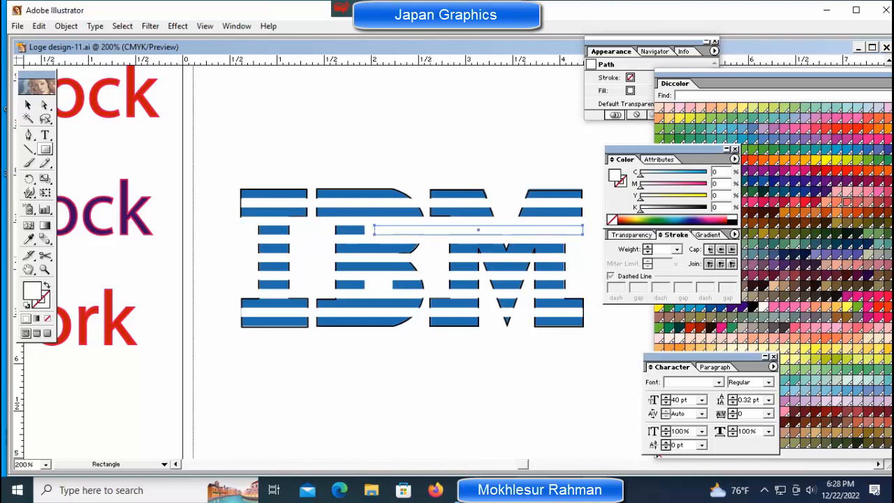
{"action": "key", "text": "ctrl+plus"}
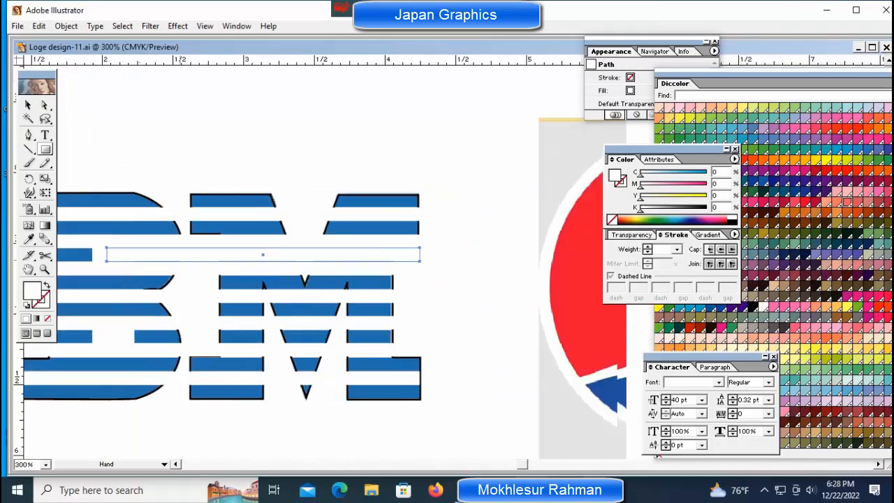
{"action": "scroll", "coordinate": [335, 280], "scroll_direction": "right", "scroll_amount": 5}
{"action": "left_click_drag", "start_coordinate": [372, 254], "coordinate": [105, 253]}
{"action": "key", "text": "ctrl+plus"}
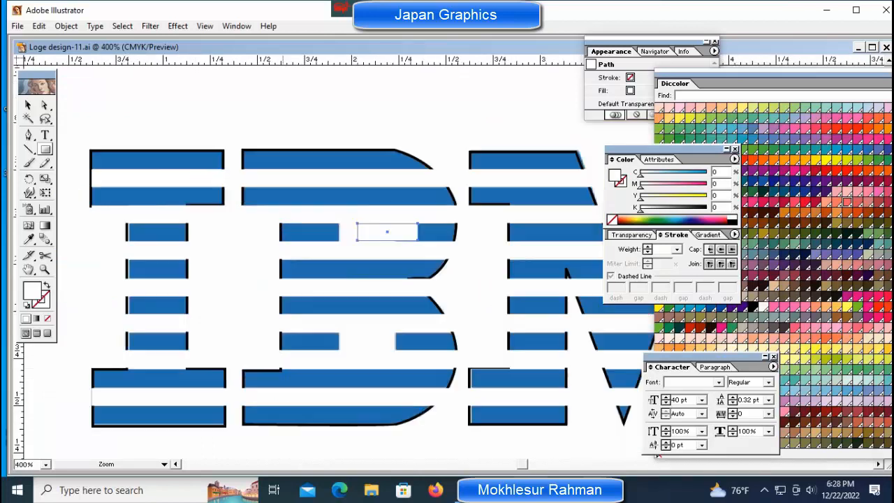
Step: Nudge the small white rectangle sideways until its left edge meets the left side of the B's upper opening
{"action": "key", "text": "ctrl+plus"}
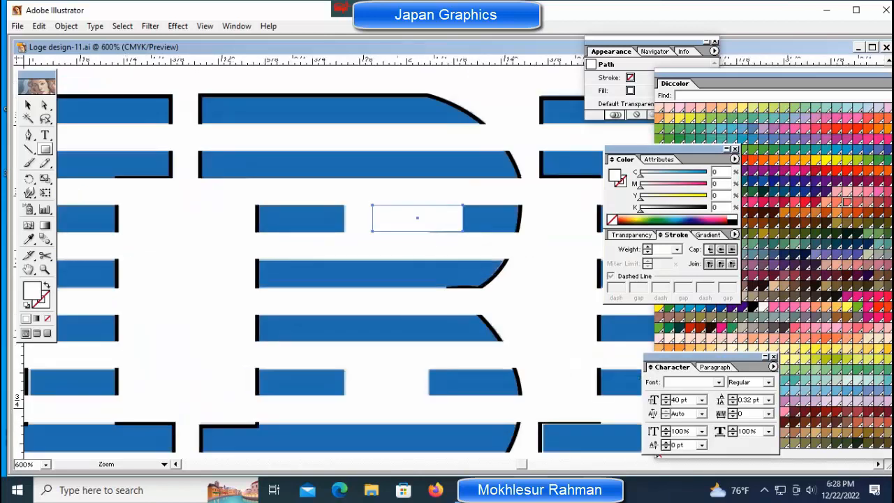
{"action": "left_click", "coordinate": [398, 250], "text": "ctrl"}
{"action": "key", "text": "Left"}
{"action": "key", "text": "Left"}
{"action": "key", "text": "Left"}
{"action": "key", "text": "Left"}
{"action": "key", "text": "Left"}
{"action": "key", "text": "Left"}
{"action": "key", "text": "Left"}
{"action": "key", "text": "Left"}
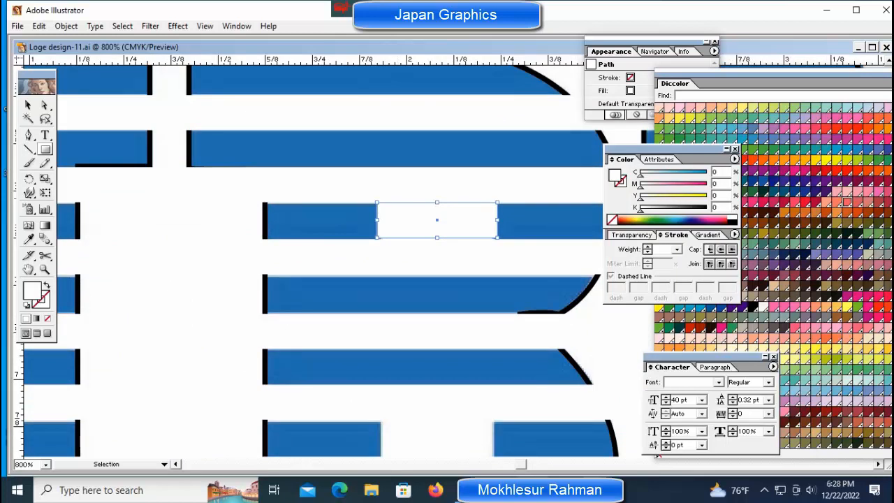
Step: Resize the small white rectangle so its right edge meets the right side of the B's upper opening
{"action": "mouse_move", "coordinate": [497, 220]}
{"action": "left_mouse_down"}
{"action": "mouse_move", "coordinate": [464, 219]}
{"action": "mouse_move", "coordinate": [493, 220]}
{"action": "left_mouse_up"}
{"action": "key", "text": "ctrl+shift+a"}
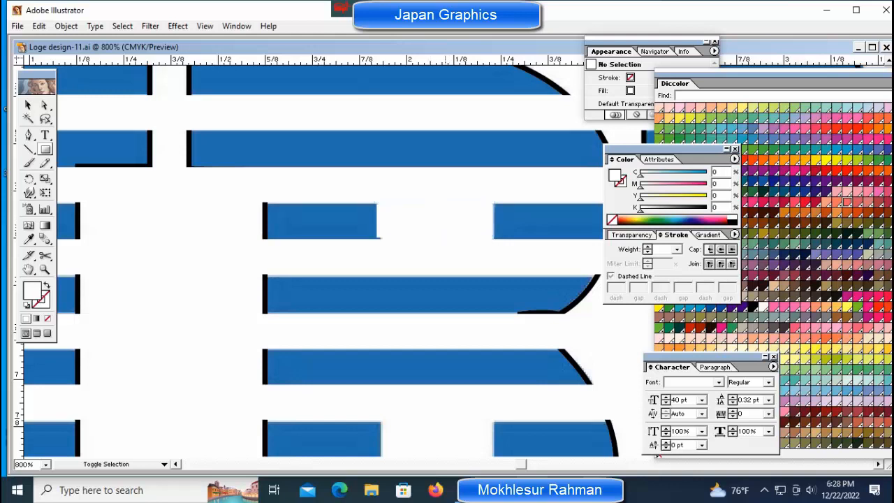
{"action": "key", "text": "ctrl+z"}
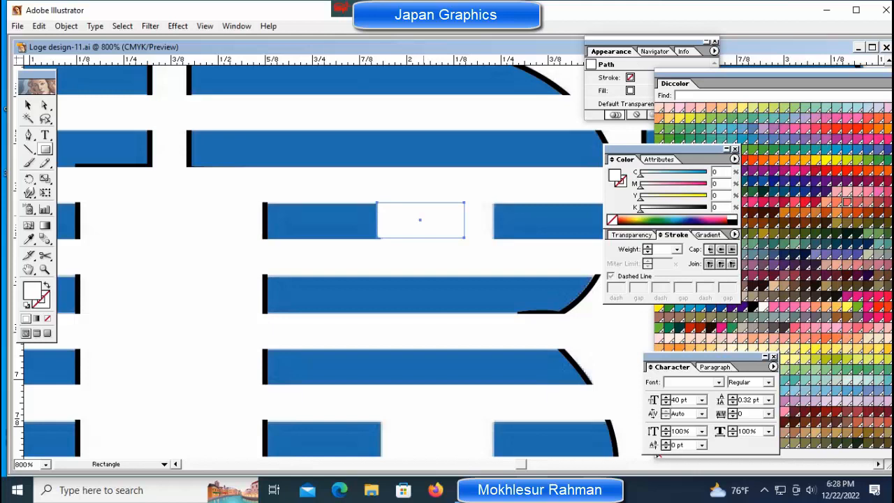
{"action": "key", "text": "ctrl+shift+z"}
{"action": "left_click_drag", "start_coordinate": [490, 220], "coordinate": [494, 220]}
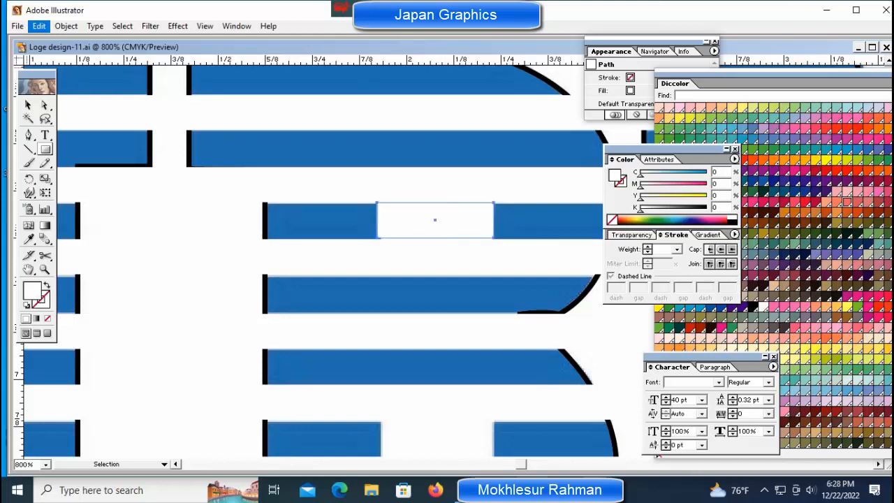
Step: Fill the small white rectangle over the B's upper opening with a light peach swatch from the Diccolor library
{"action": "left_click", "coordinate": [67, 26]}
{"action": "mouse_move", "coordinate": [39, 26]}
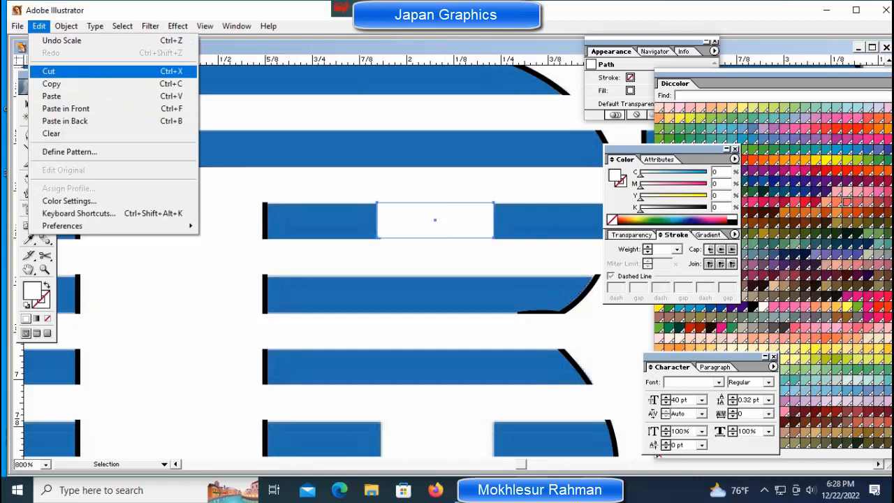
{"action": "left_click", "coordinate": [51, 83]}
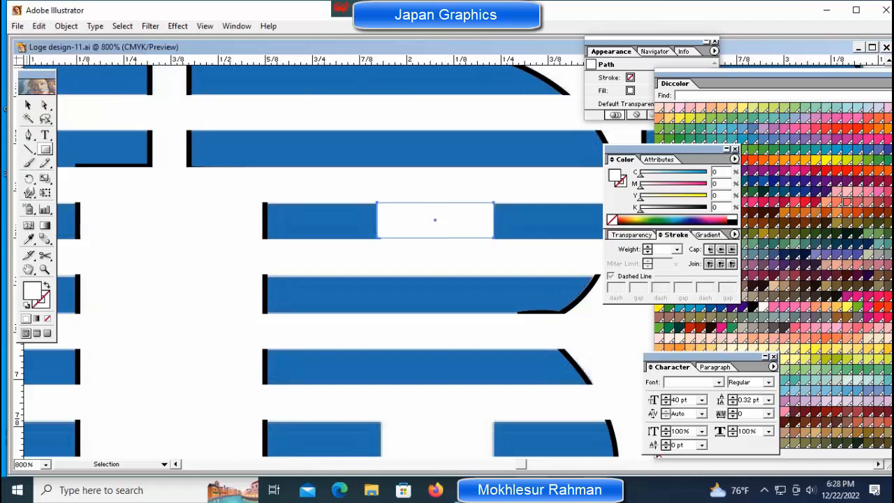
{"action": "key", "text": "ctrl+shift+a"}
{"action": "left_click", "coordinate": [29, 105]}
{"action": "left_click", "coordinate": [159, 185]}
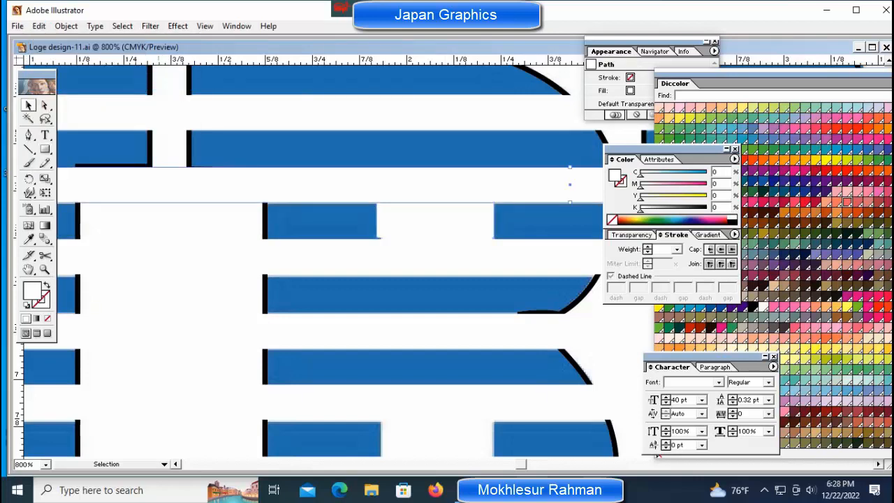
{"action": "left_click", "coordinate": [419, 256]}
{"action": "left_click", "coordinate": [435, 220]}
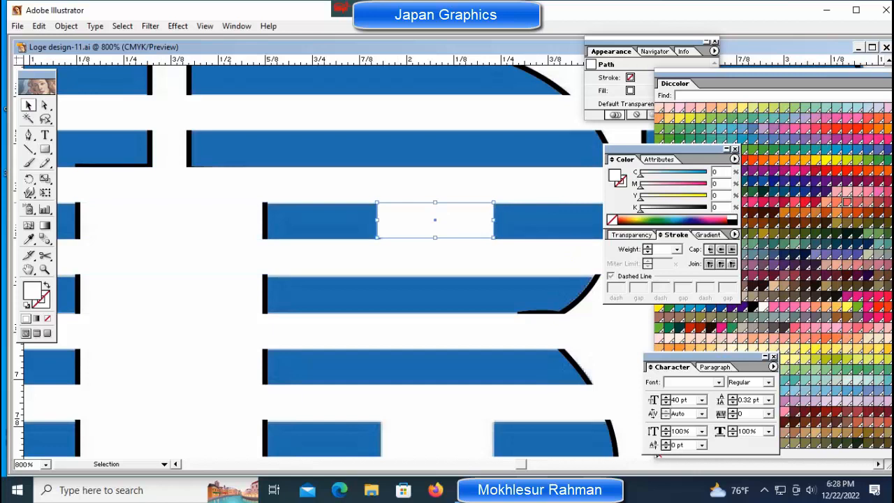
{"action": "left_click", "coordinate": [700, 107]}
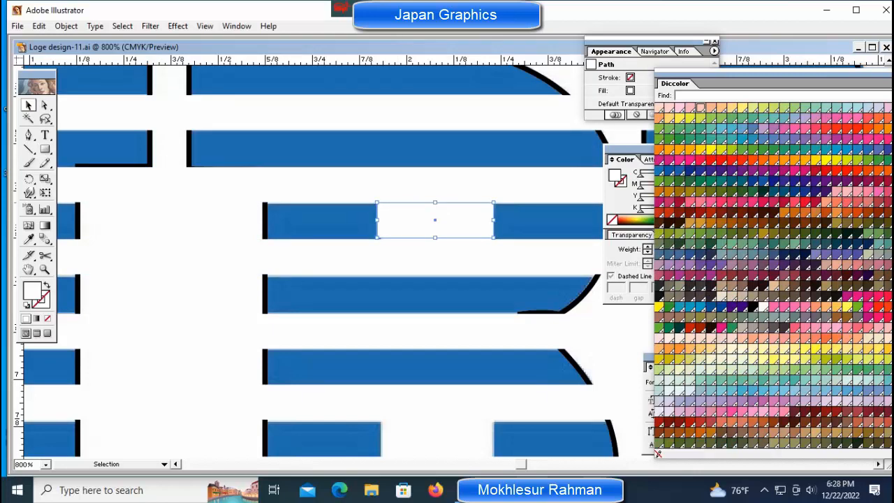
{"action": "left_click", "coordinate": [700, 108]}
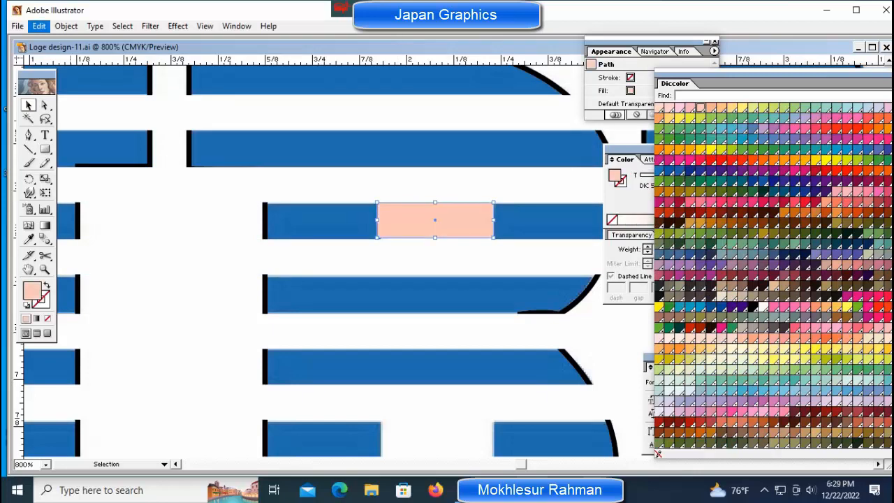
Step: Copy and paste the peach rectangle, placing the duplicate over the opening in the B's lower split bar
{"action": "left_click", "coordinate": [38, 26]}
{"action": "left_click", "coordinate": [50, 84]}
{"action": "left_click", "coordinate": [38, 26]}
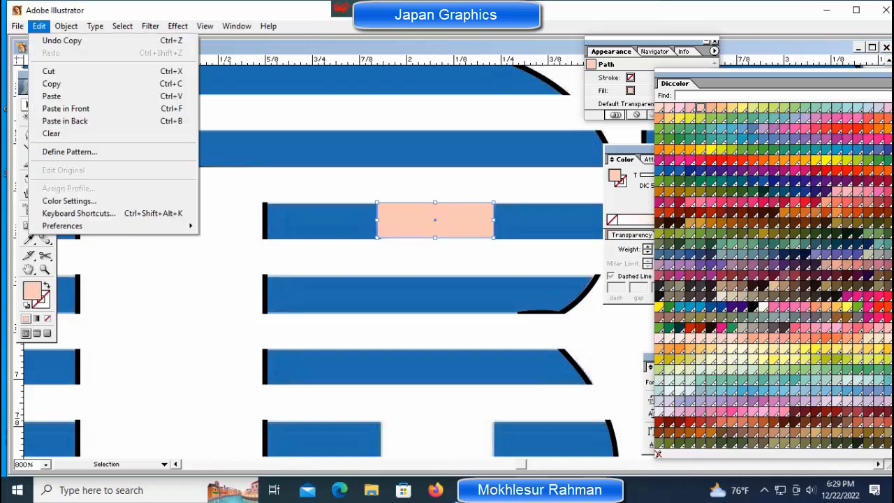
{"action": "left_click", "coordinate": [51, 96]}
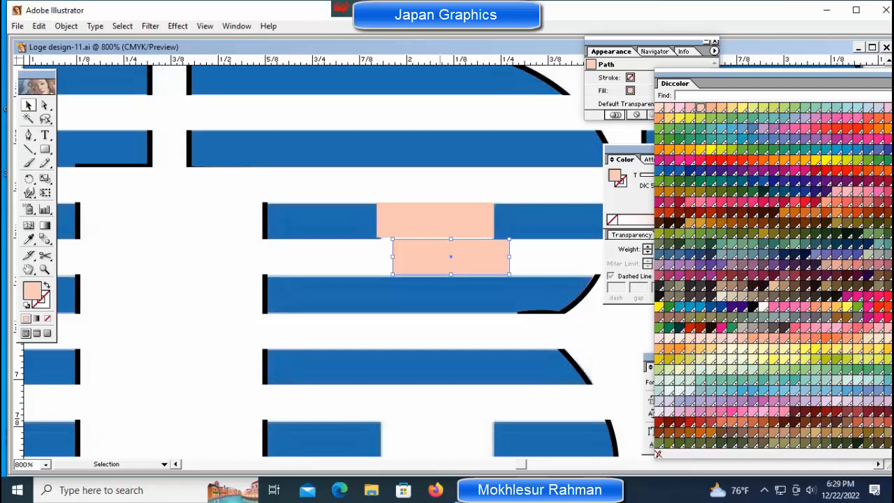
{"action": "key", "text": "ctrl+minus"}
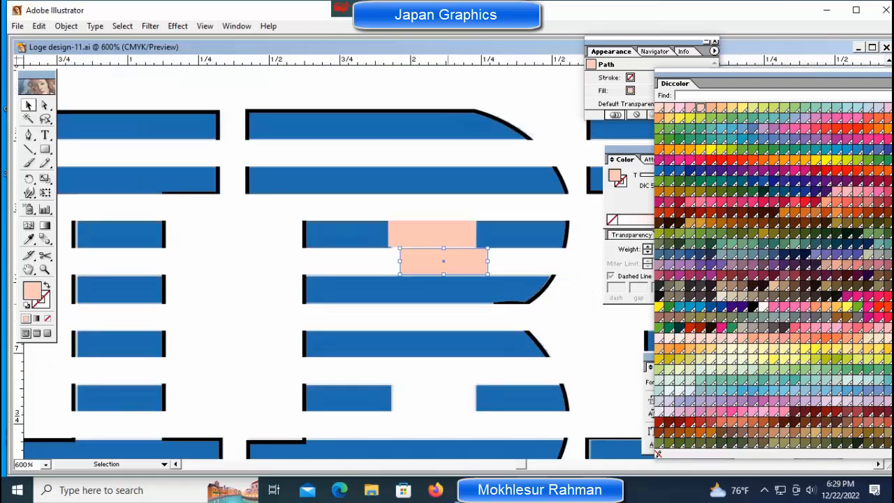
{"action": "left_click_drag", "start_coordinate": [444, 260], "coordinate": [433, 399]}
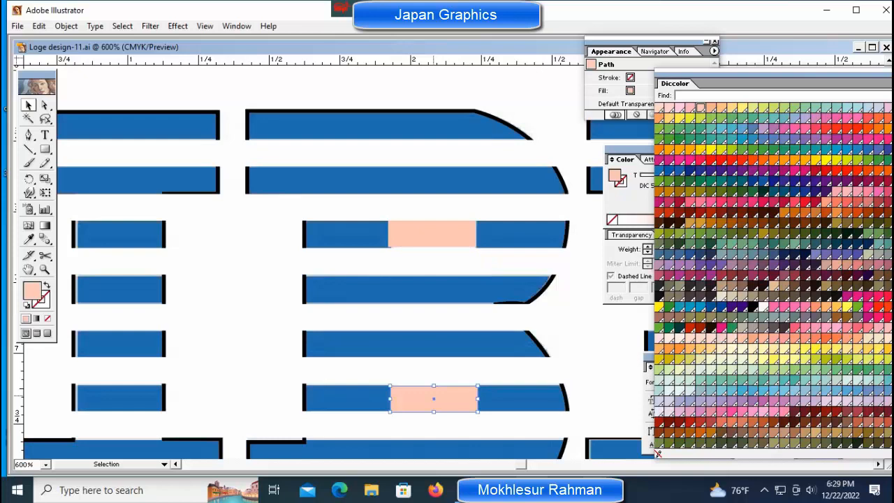
Step: Examine the fit of the lower peach rectangle and look over the whole striped IBM logo
{"action": "key", "text": "ctrl+minus"}
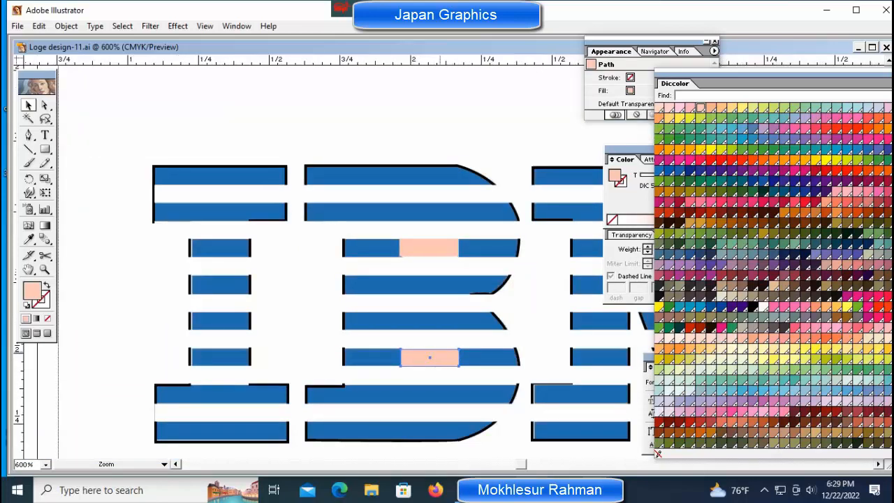
{"action": "left_click", "coordinate": [441, 358], "text": "ctrl"}
{"action": "key", "text": "ctrl+plus"}
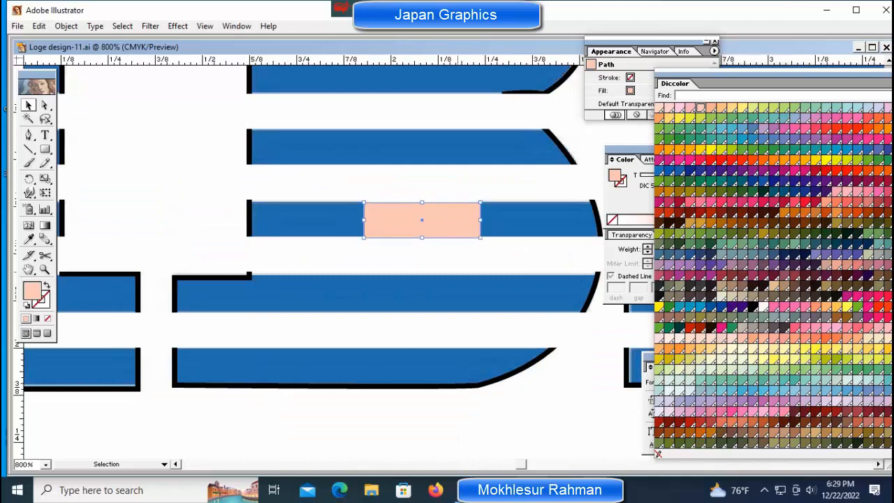
{"action": "key", "text": "ctrl+minus"}
{"action": "key", "text": "ctrl+minus"}
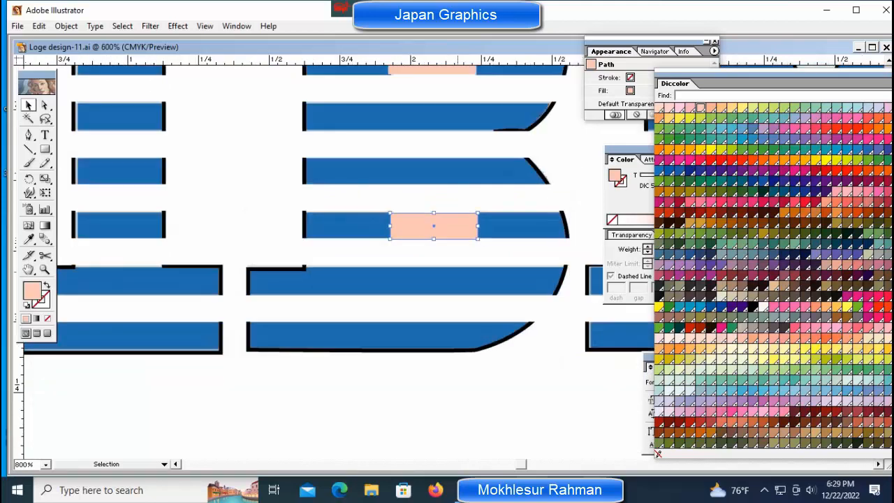
{"action": "key", "text": "ctrl+minus"}
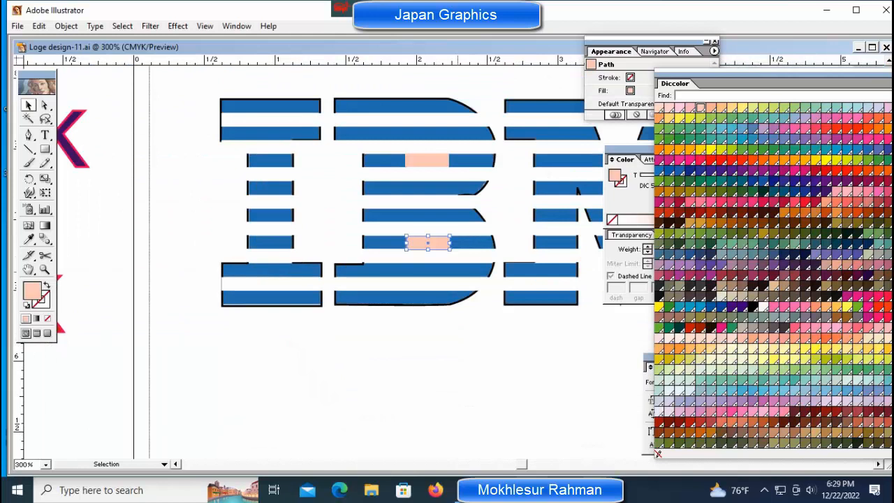
{"action": "left_click_drag", "start_coordinate": [446, 349], "coordinate": [272, 349]}
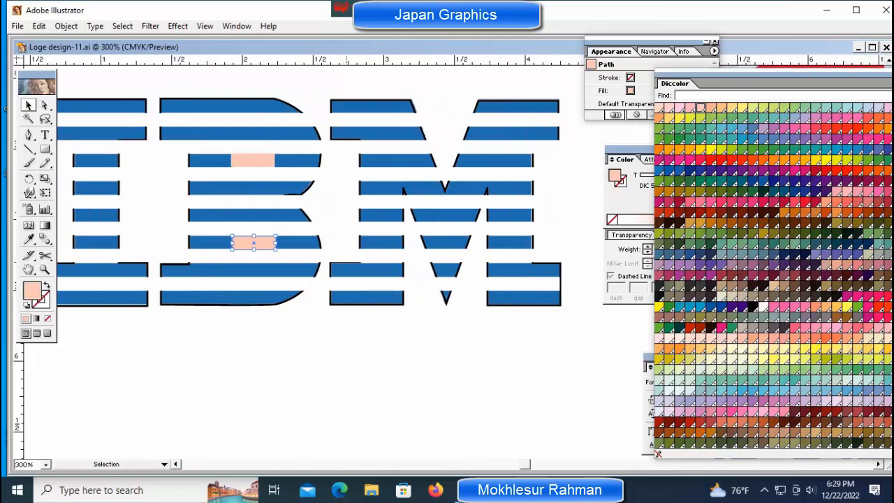
{"action": "key", "text": "ctrl+minus"}
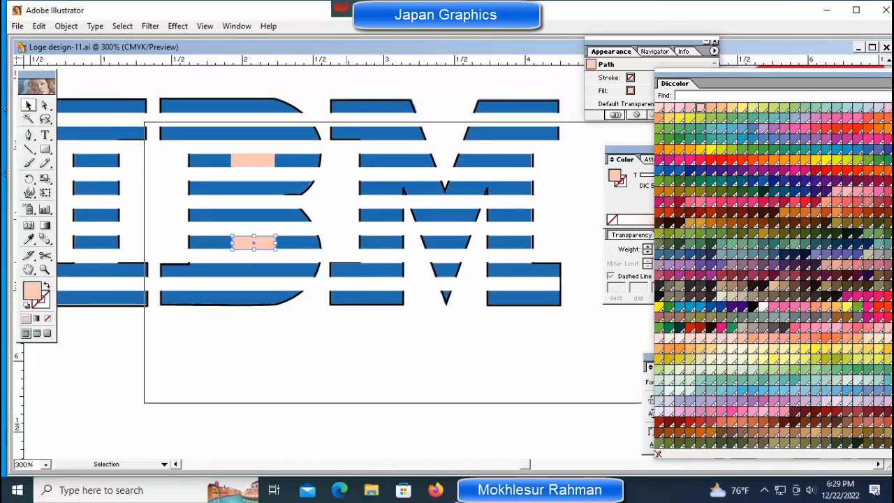
{"action": "left_click", "coordinate": [300, 349]}
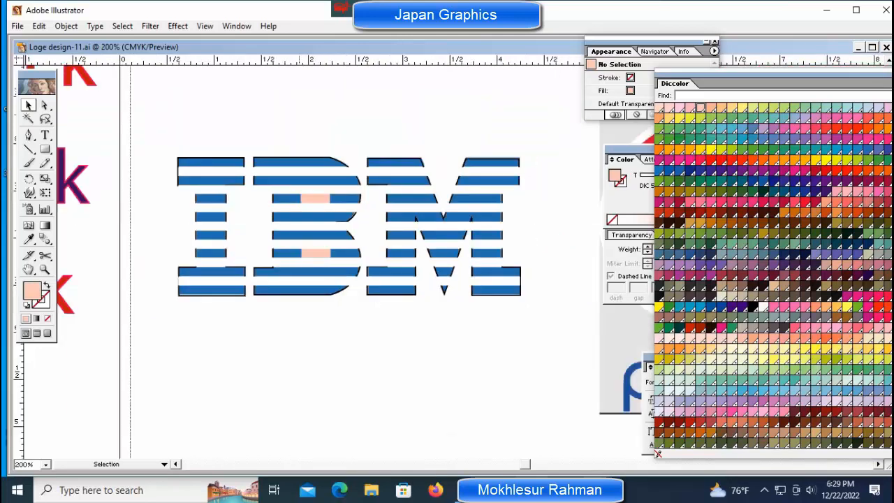
{"action": "key", "text": "ctrl+minus"}
{"action": "key", "text": "ctrl+minus"}
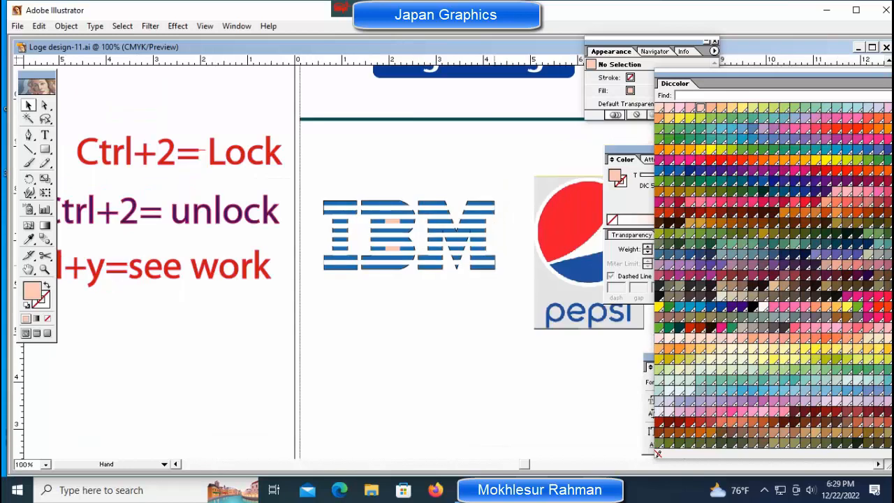
Step: Draw a peach, strokeless circle with the Ellipse tool over the round emblem of the Pepsi reference image
{"action": "scroll", "coordinate": [335, 259], "scroll_direction": "right", "scroll_amount": 5}
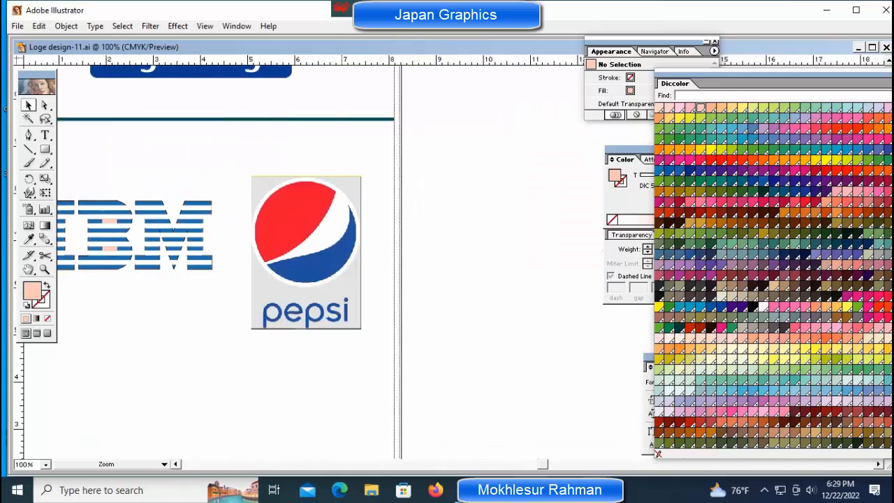
{"action": "key", "text": "ctrl+plus"}
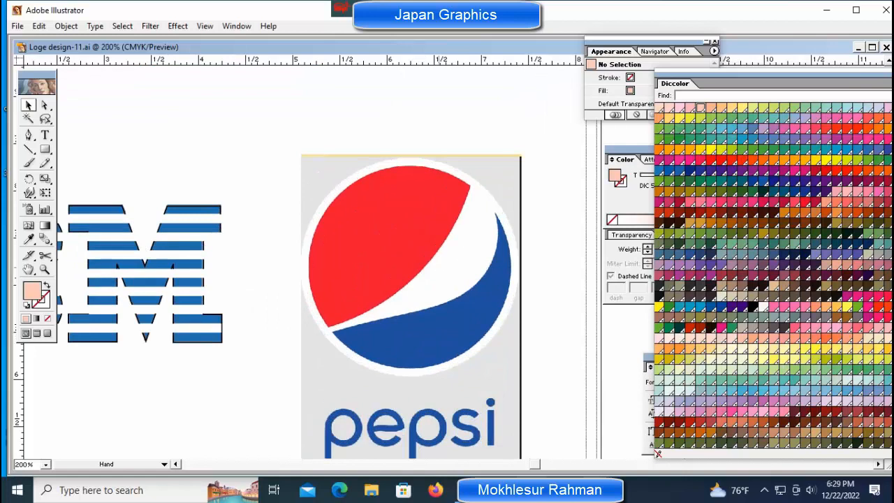
{"action": "scroll", "coordinate": [335, 258], "scroll_direction": "right", "scroll_amount": 3}
{"action": "left_click_drag", "start_coordinate": [45, 149], "coordinate": [91, 151]}
{"action": "left_click_drag", "start_coordinate": [283, 248], "coordinate": [381, 347]}
{"action": "left_click_drag", "start_coordinate": [302, 267], "coordinate": [265, 245]}
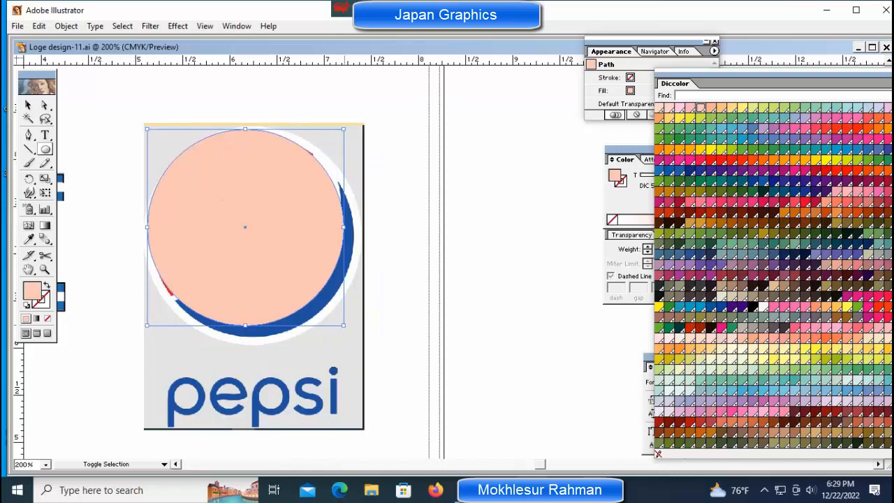
Step: Resize and reposition the peach circle to roughly match the outer white ring of the Pepsi emblem
{"action": "left_click_drag", "start_coordinate": [343, 325], "coordinate": [355, 337]}
{"action": "mouse_move", "coordinate": [260, 231]}
{"action": "left_mouse_down"}
{"action": "mouse_move", "coordinate": [271, 255]}
{"action": "mouse_move", "coordinate": [269, 241]}
{"action": "left_mouse_up"}
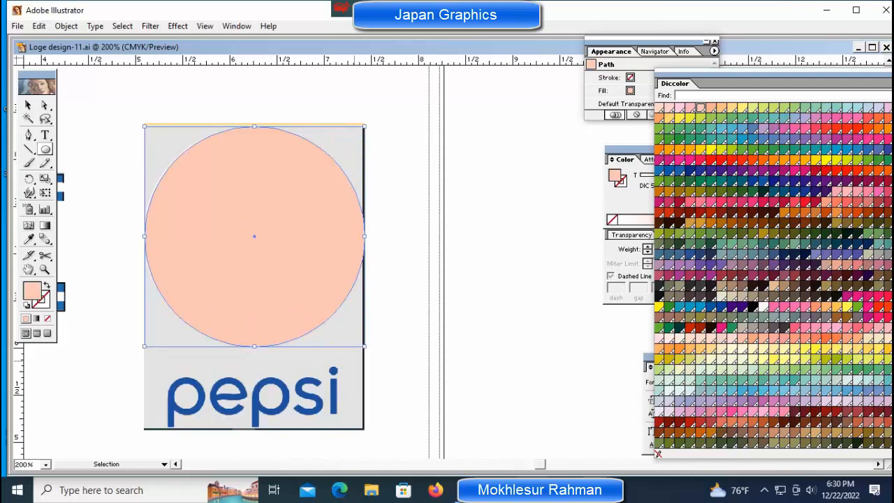
{"action": "key", "text": "shift"}
{"action": "left_click_drag", "start_coordinate": [364, 346], "coordinate": [359, 340]}
{"action": "left_click", "coordinate": [444, 238], "text": "ctrl"}
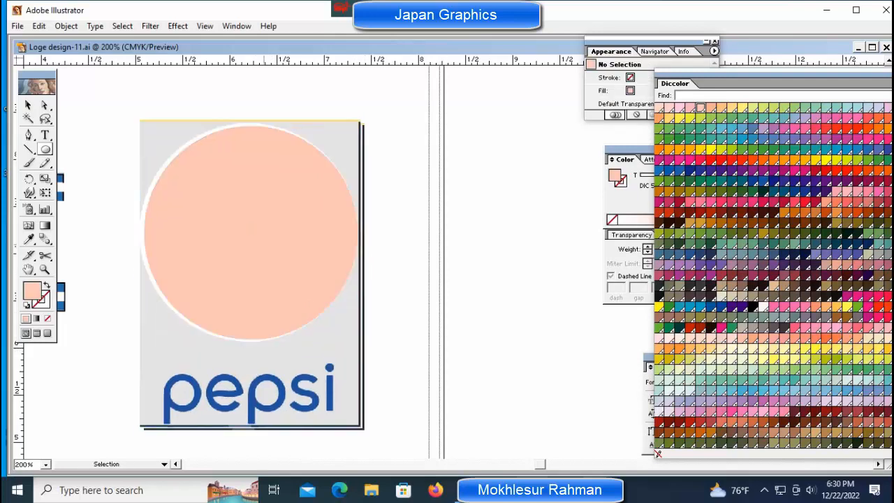
Step: Move the peach circle aside and lock the Pepsi reference image
{"action": "left_click_drag", "start_coordinate": [256, 237], "coordinate": [404, 241]}
{"action": "left_click", "coordinate": [212, 237], "text": "ctrl"}
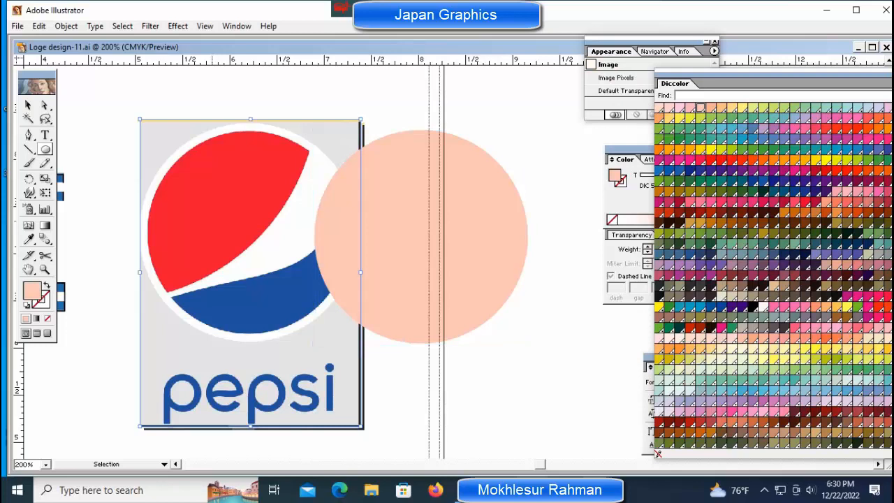
{"action": "key", "text": "ctrl+2"}
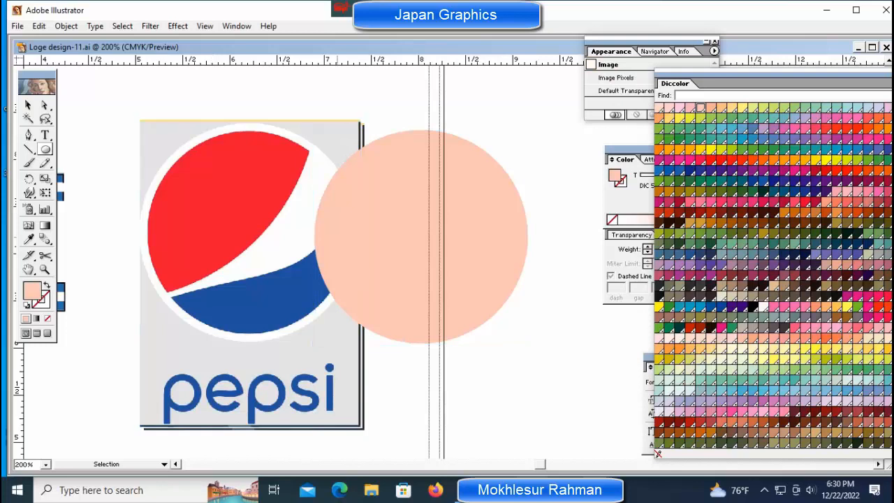
Step: Move the peach circle back over the Pepsi emblem and fine-tune its size and position to the white ring's outer edge
{"action": "left_click_drag", "start_coordinate": [437, 237], "coordinate": [248, 231]}
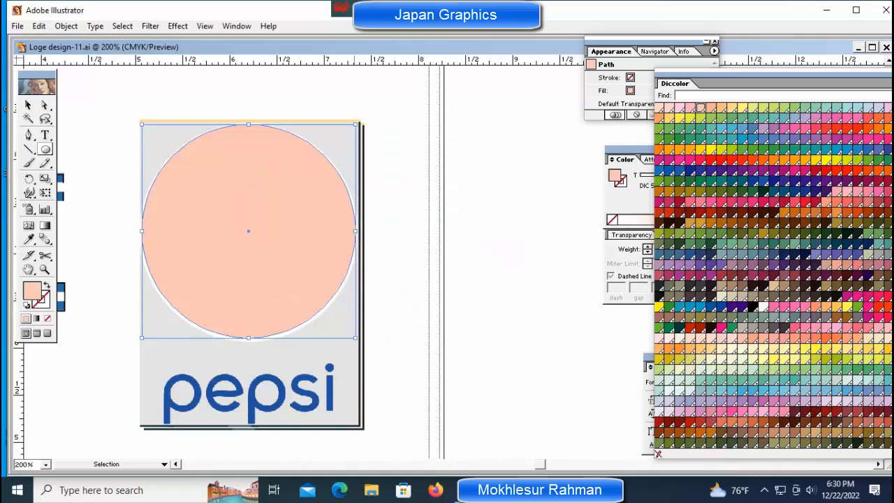
{"action": "left_click_drag", "start_coordinate": [356, 338], "coordinate": [357, 339]}
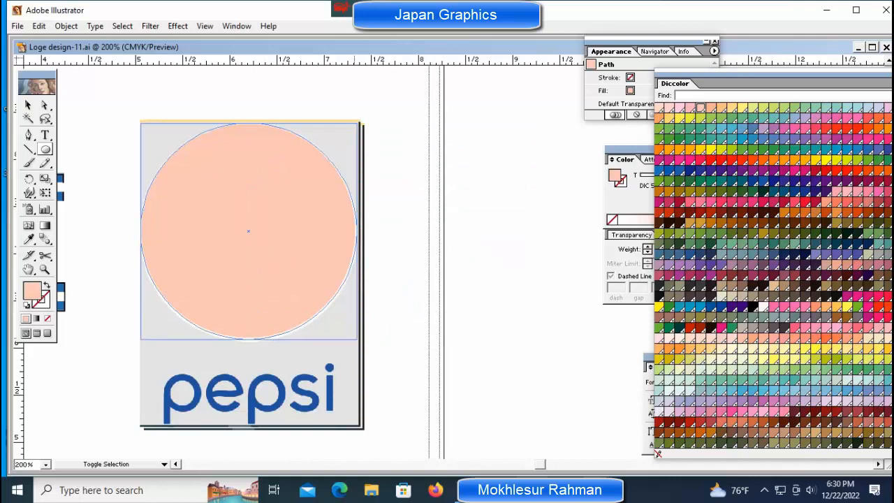
{"action": "mouse_move", "coordinate": [248, 231]}
{"action": "left_mouse_down"}
{"action": "mouse_move", "coordinate": [264, 253]}
{"action": "mouse_move", "coordinate": [249, 232]}
{"action": "left_mouse_up"}
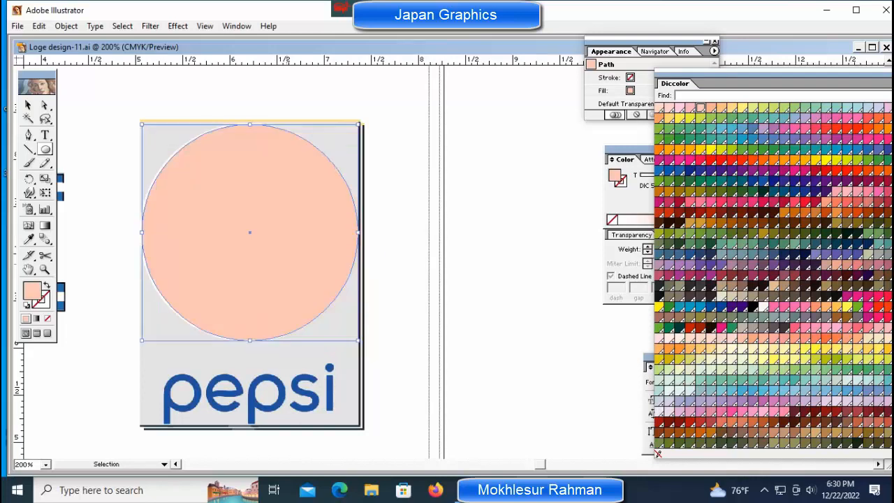
Step: Paste a copy of the circle in front and scale it uniformly to 95% about its centre
{"action": "key", "text": "ctrl+c"}
{"action": "key", "text": "ctrl+f"}
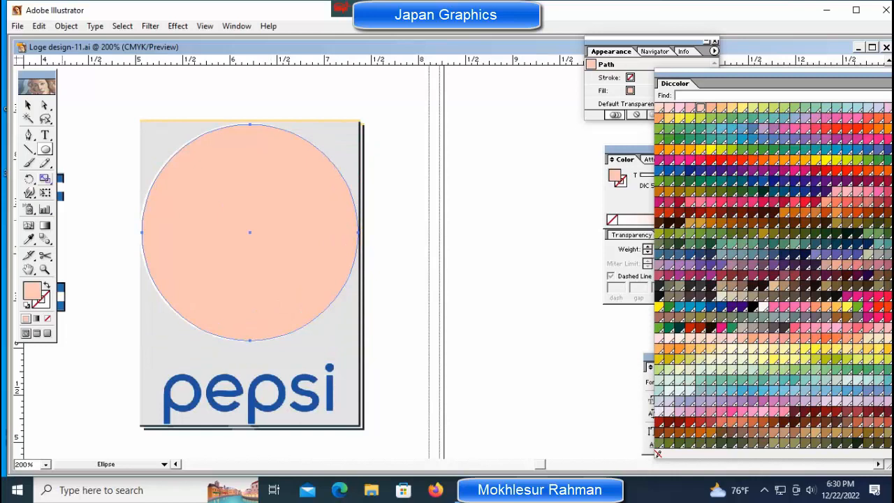
{"action": "left_click", "coordinate": [45, 178]}
{"action": "left_click", "coordinate": [250, 232], "text": "alt"}
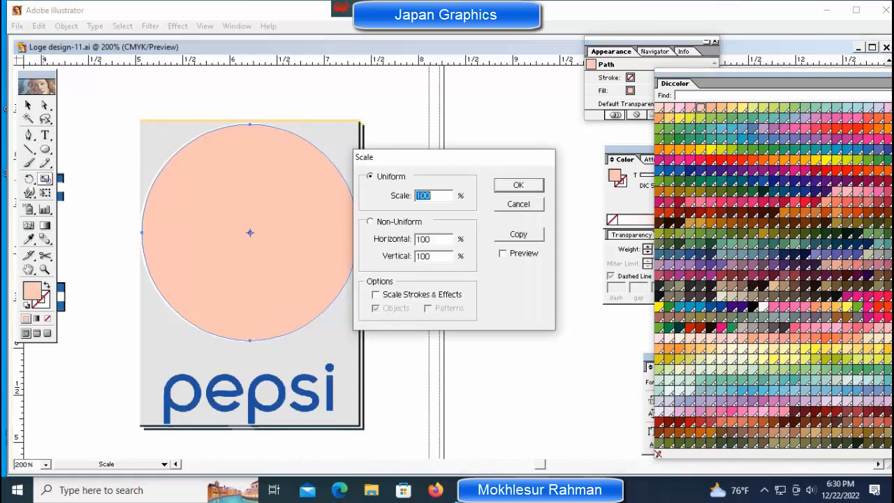
{"action": "type", "text": "95"}
{"action": "key", "text": "Tab"}
{"action": "key", "text": "Tab"}
{"action": "left_click", "coordinate": [502, 253]}
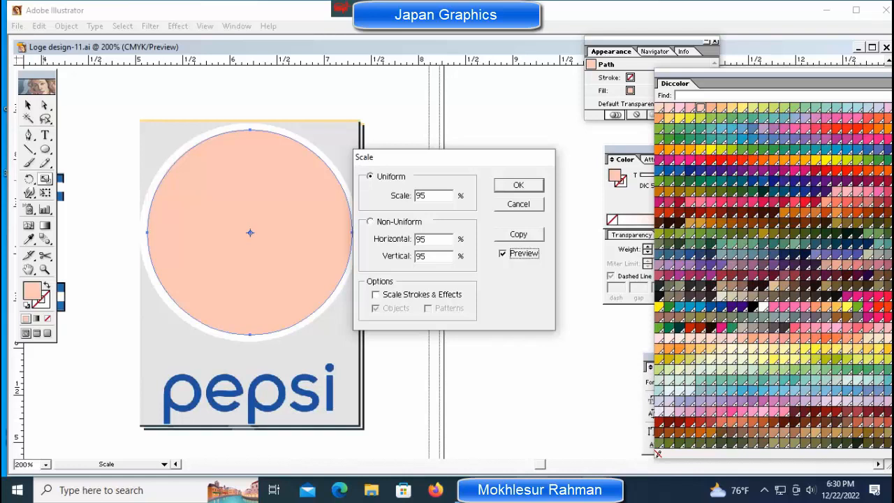
{"action": "key", "text": "Return"}
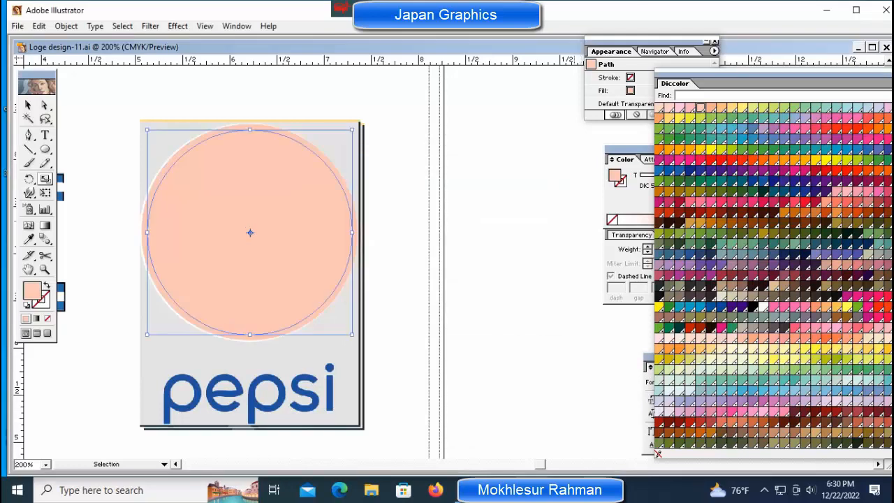
Step: Fill the smaller inner circle with a dark red swatch from the Diccolor library
{"action": "key", "text": "ctrl+shift+a"}
{"action": "left_click", "coordinate": [250, 232], "text": "ctrl"}
{"action": "key", "text": "ctrl+z"}
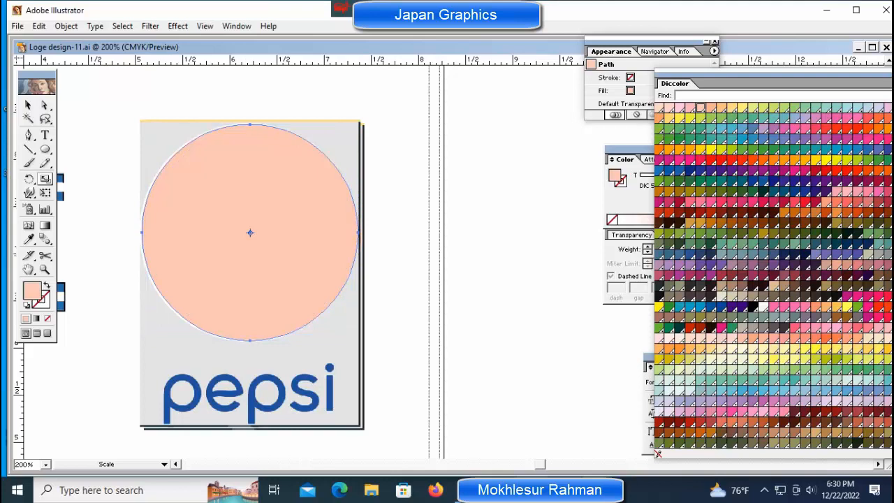
{"action": "key", "text": "ctrl+shift+z"}
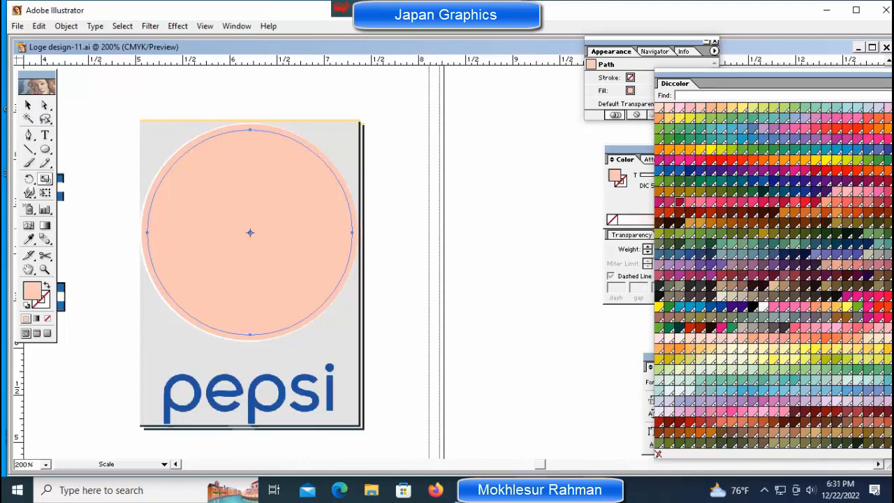
{"action": "left_click", "coordinate": [679, 203]}
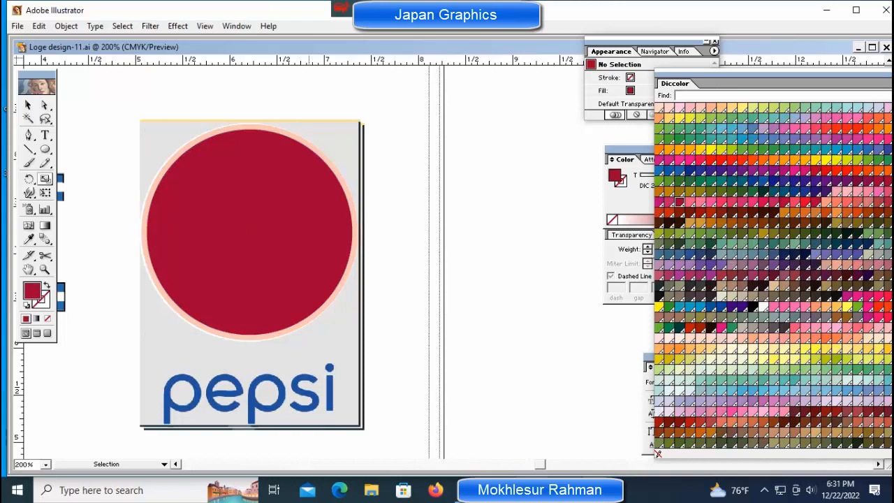
Step: Remove the inner circle's dark red fill and give it a 1 pt dark red outline instead
{"action": "key", "text": "ctrl"}
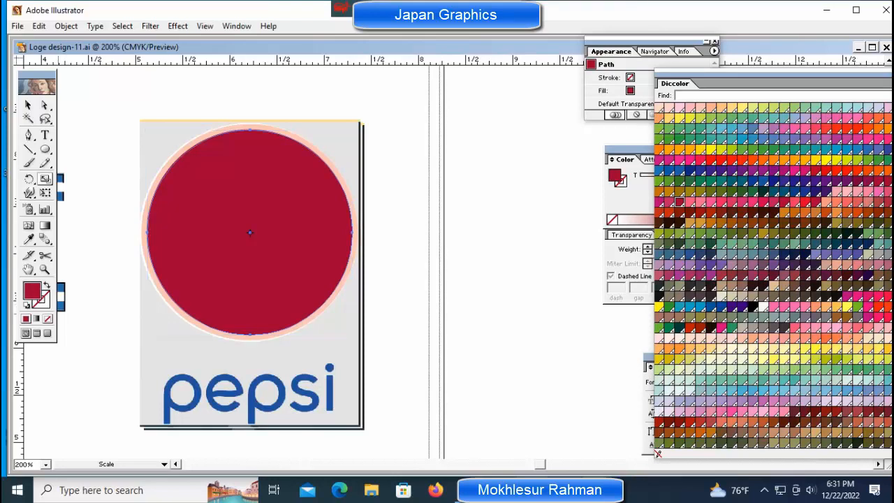
{"action": "left_click", "coordinate": [47, 319]}
{"action": "left_click", "coordinate": [26, 318]}
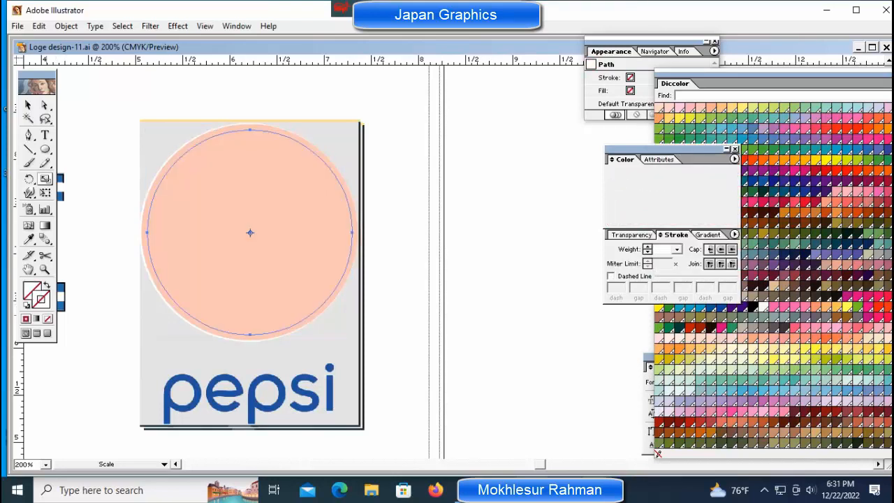
{"action": "left_click", "coordinate": [462, 230], "text": "ctrl"}
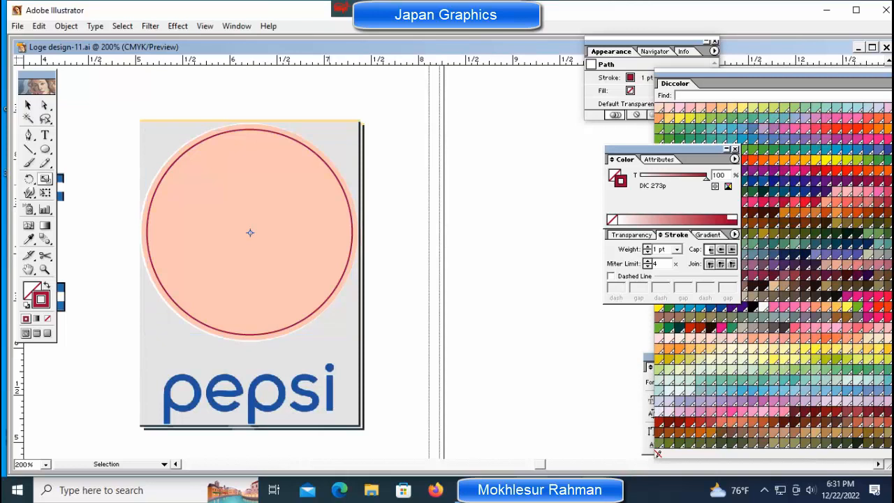
Step: Remove the peach fill from the outer circle so it has neither fill nor stroke, and deselect it
{"action": "left_click", "coordinate": [314, 238], "text": "ctrl"}
{"action": "key", "text": "s"}
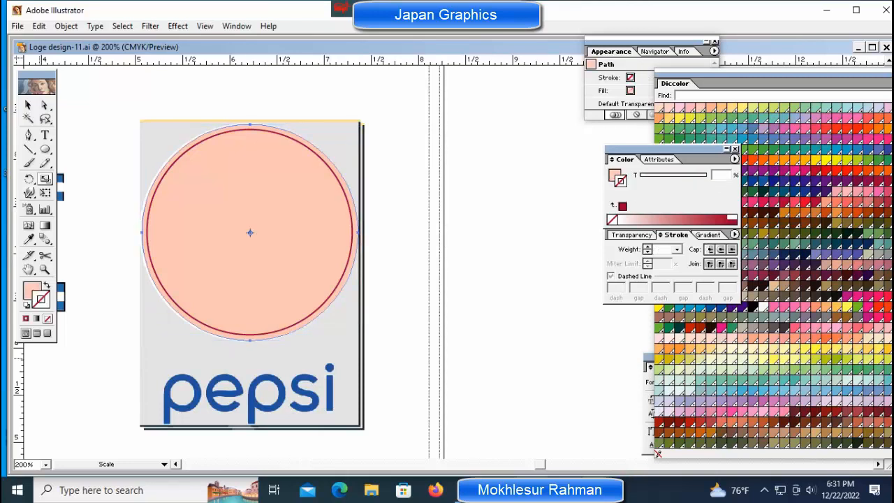
{"action": "key", "text": "x"}
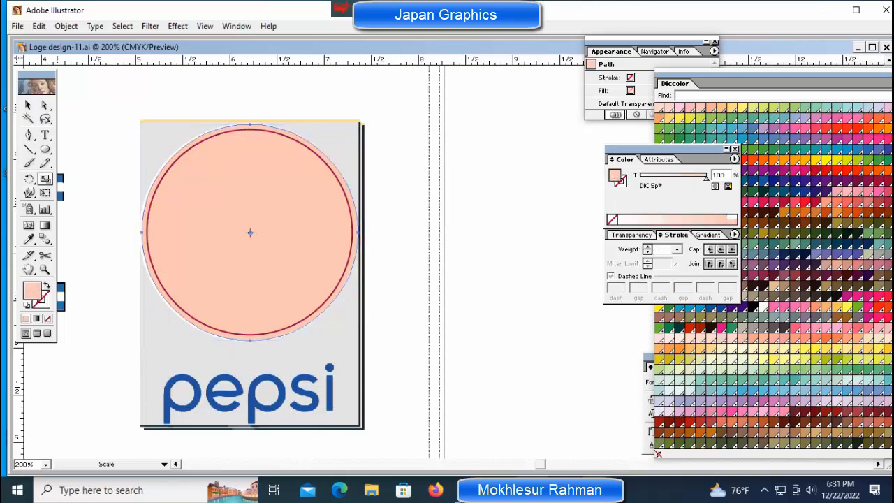
{"action": "key", "text": "slash"}
{"action": "key", "text": "ctrl+shift+a"}
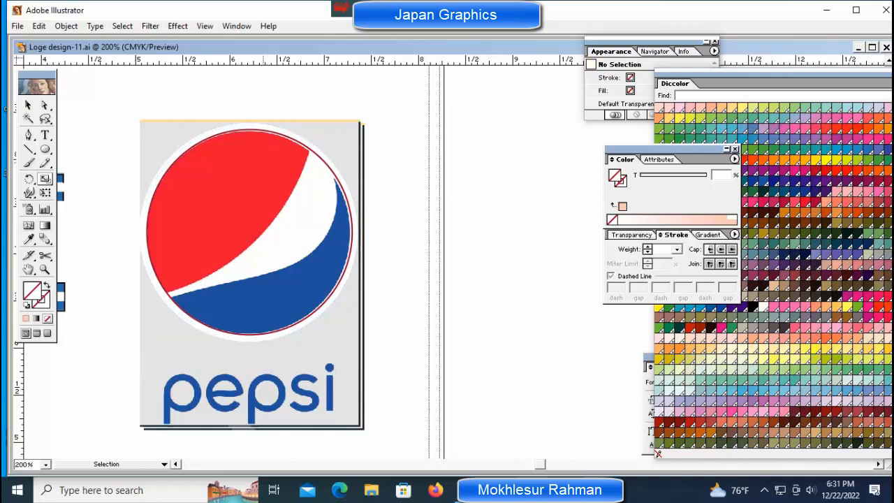
Step: Examine how the two circle outlines fit the white ring and coloured disc of the Pepsi emblem
{"action": "left_click", "coordinate": [328, 168], "text": "ctrl"}
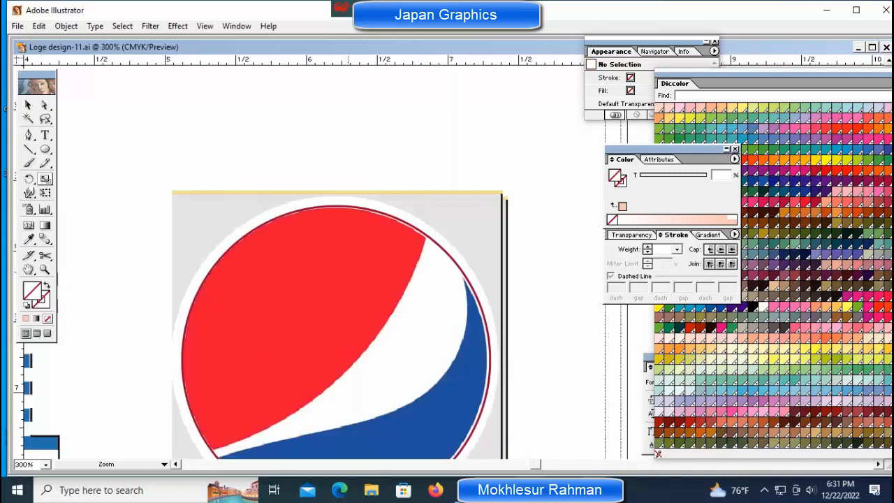
{"action": "left_click_drag", "start_coordinate": [290, 198], "coordinate": [195, 168]}
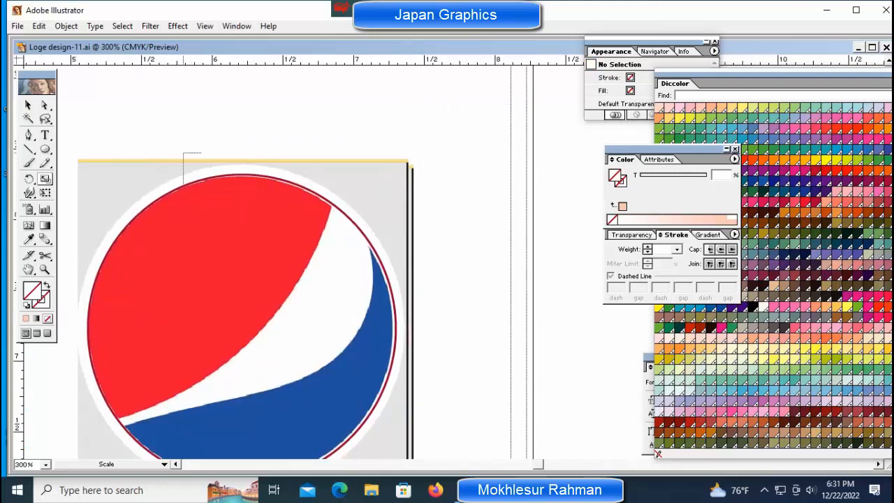
{"action": "key", "text": "ctrl+a"}
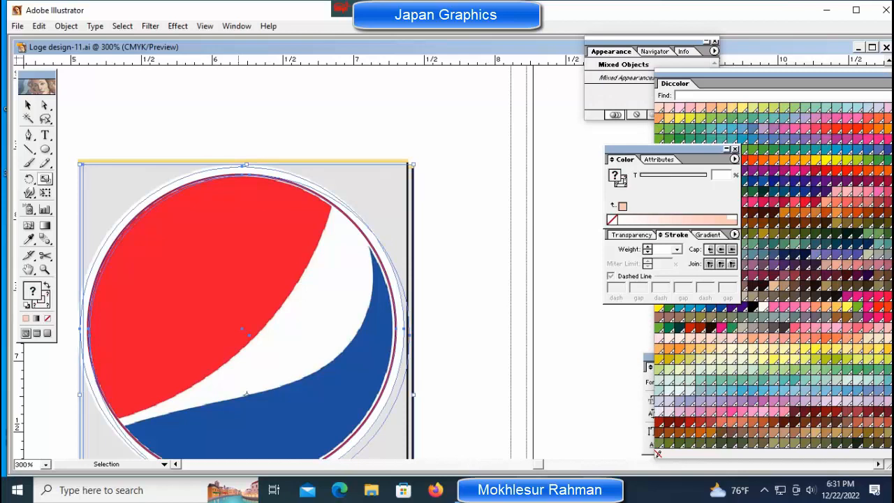
{"action": "key", "text": "ctrl+shift+a"}
{"action": "left_click_drag", "start_coordinate": [294, 328], "coordinate": [294, 218]}
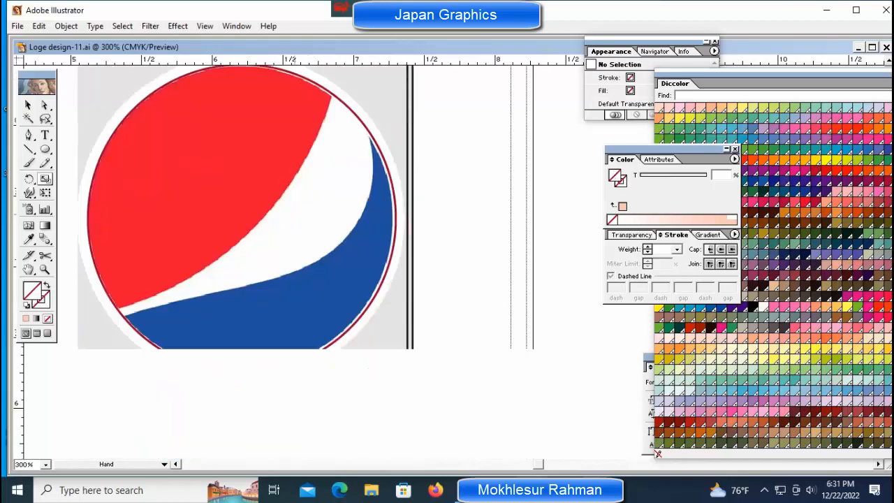
{"action": "scroll", "coordinate": [245, 265], "scroll_direction": "down", "scroll_amount": 2}
{"action": "scroll", "coordinate": [241, 265], "scroll_direction": "up", "scroll_amount": 2}
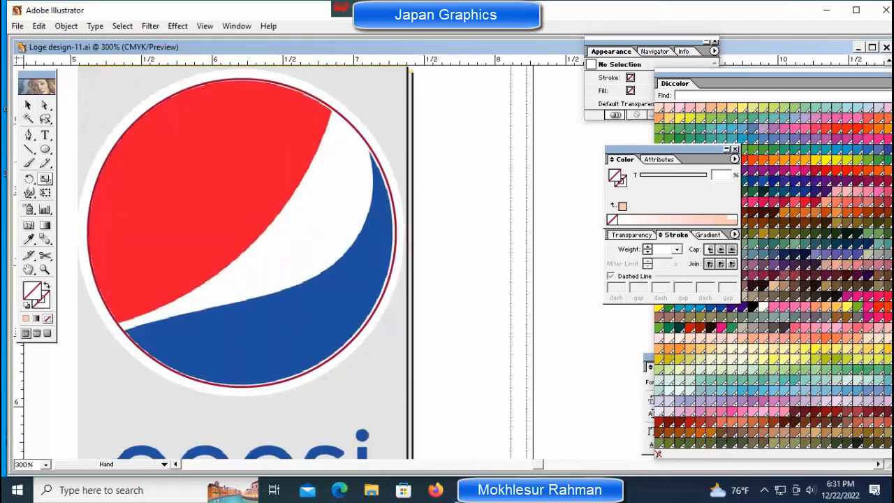
{"action": "key", "text": "space"}
{"action": "key", "text": "ctrl+space"}
{"action": "left_click", "coordinate": [220, 265]}
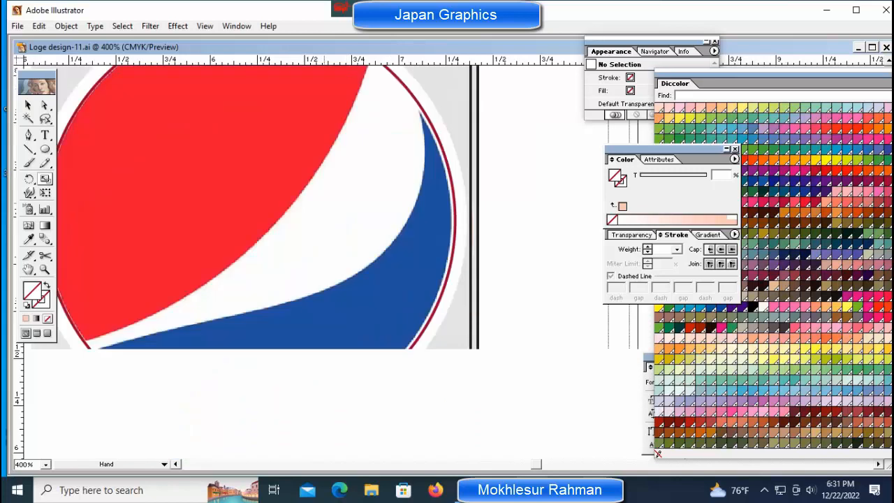
{"action": "left_click_drag", "start_coordinate": [201, 280], "coordinate": [211, 231]}
{"action": "key", "text": "p"}
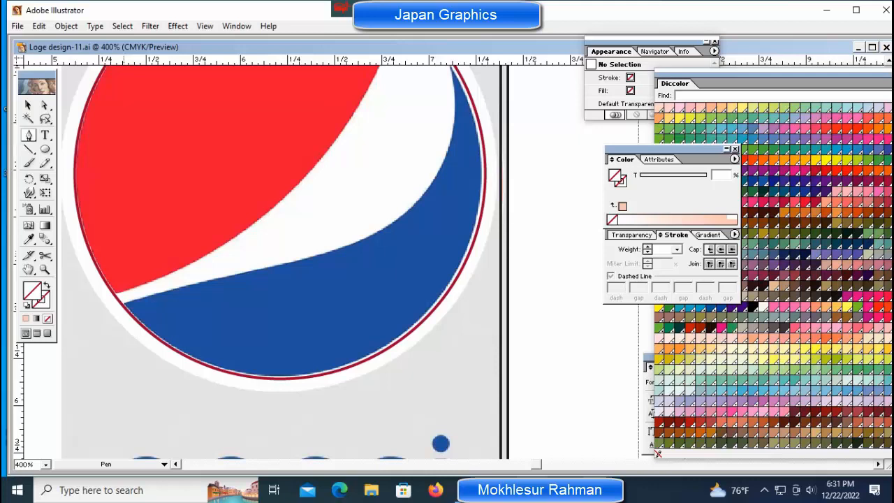
{"action": "left_click", "coordinate": [123, 303]}
{"action": "left_click_drag", "start_coordinate": [369, 236], "coordinate": [438, 213]}
{"action": "key", "text": "ctrl"}
{"action": "mouse_move", "coordinate": [291, 262]}
{"action": "left_mouse_down"}
{"action": "mouse_move", "coordinate": [352, 257]}
{"action": "mouse_move", "coordinate": [357, 247]}
{"action": "mouse_move", "coordinate": [296, 262]}
{"action": "left_mouse_up"}
{"action": "key", "text": "ctrl+z"}
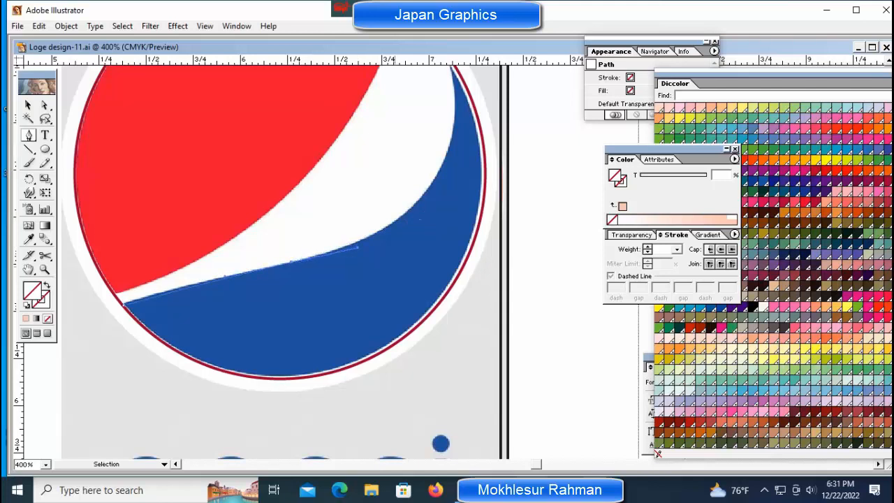
{"action": "key", "text": "ctrl+z"}
{"action": "key", "text": "ctrl+z"}
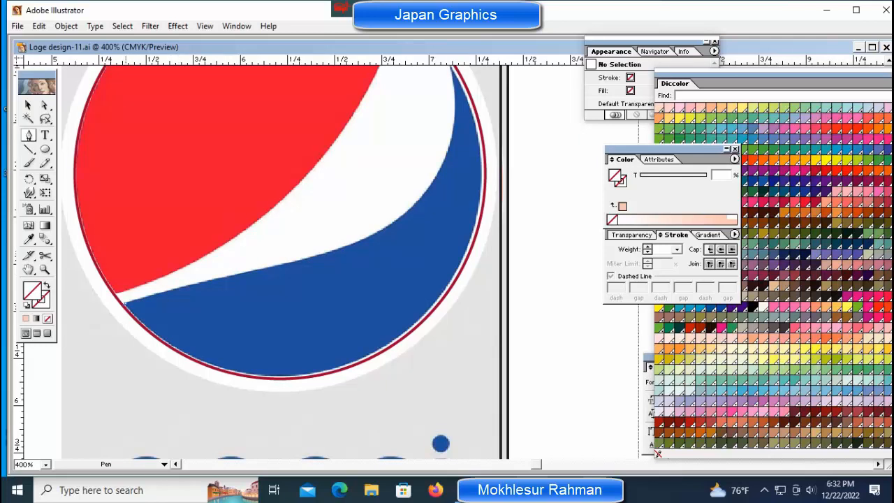
{"action": "left_click", "coordinate": [125, 302]}
{"action": "left_click_drag", "start_coordinate": [289, 265], "coordinate": [324, 263]}
{"action": "key", "text": "ctrl+z"}
{"action": "key", "text": "ctrl+z"}
Step: Set new paths to no fill with a 1 pt peach stroke
{"action": "left_click", "coordinate": [46, 304]}
{"action": "left_click", "coordinate": [26, 318]}
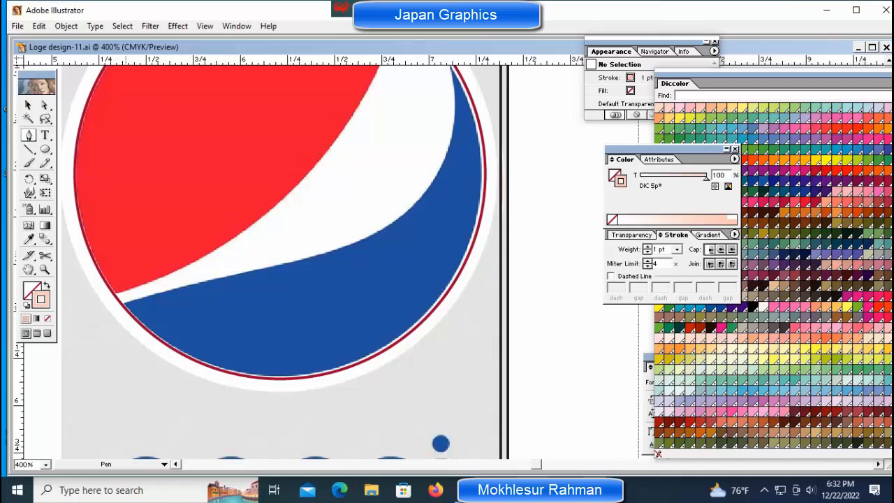
Step: Try to trace the blue wave's upper edge with the Pen tool, from its lower-left tip to the bend, ending on a corner point
{"action": "left_click", "coordinate": [125, 301]}
{"action": "left_click_drag", "start_coordinate": [282, 263], "coordinate": [346, 254]}
{"action": "left_click", "coordinate": [282, 263]}
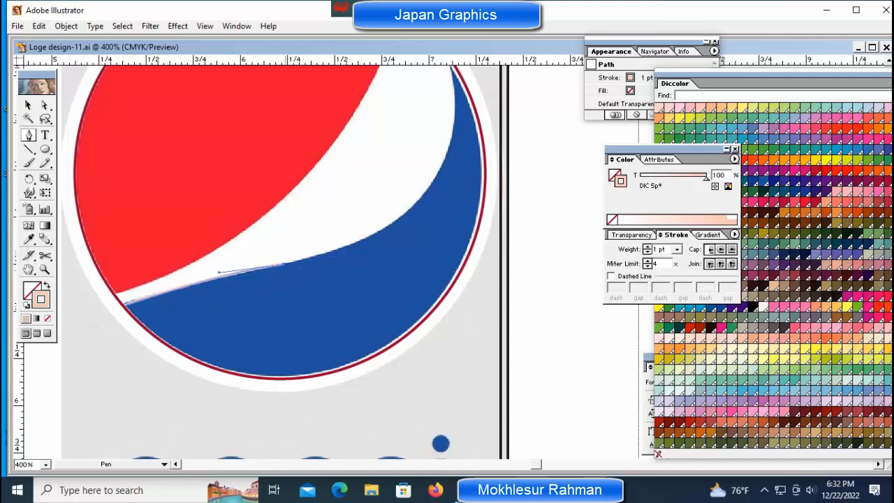
{"action": "left_click_drag", "start_coordinate": [336, 202], "coordinate": [260, 295]}
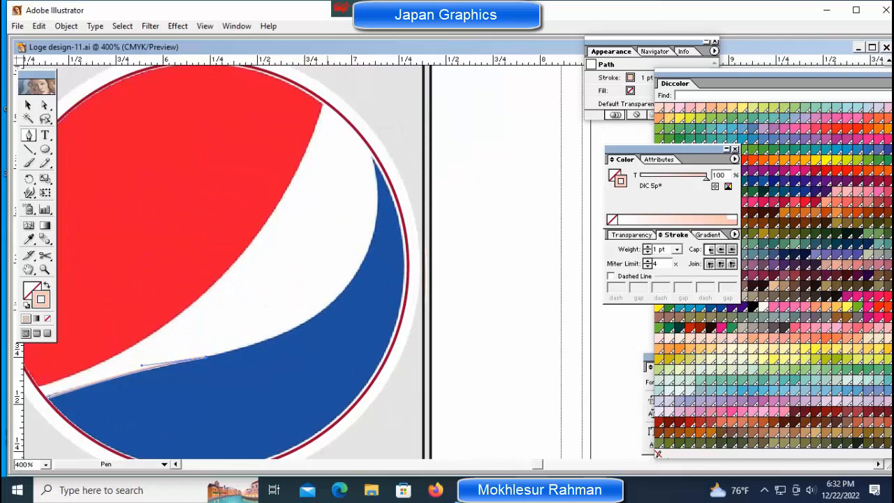
{"action": "left_click_drag", "start_coordinate": [329, 303], "coordinate": [393, 260]}
{"action": "key", "text": "ctrl"}
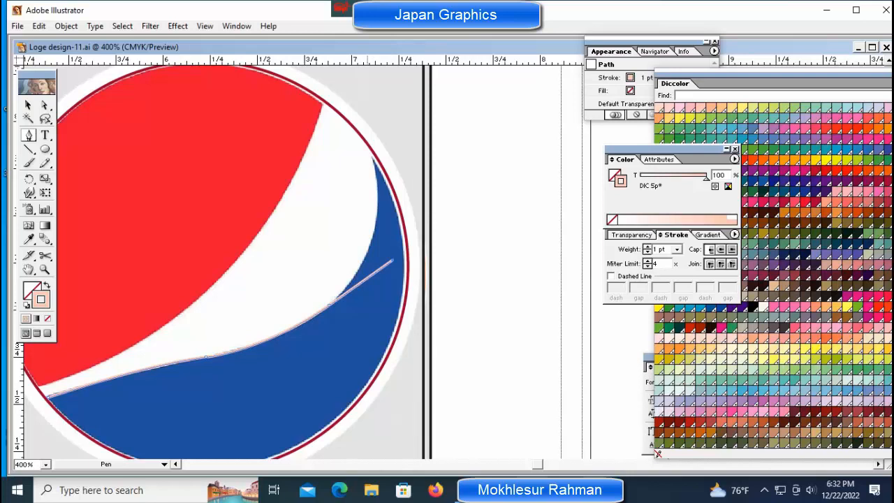
{"action": "key", "text": "v"}
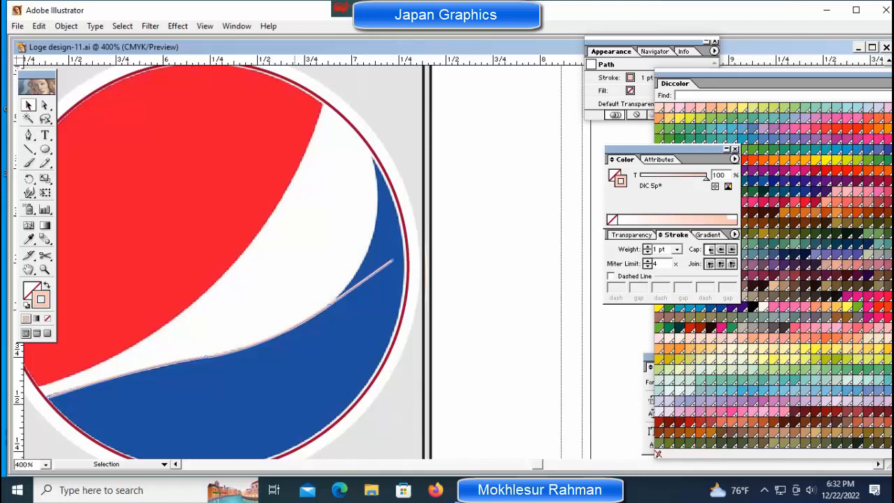
{"action": "left_click", "coordinate": [460, 260]}
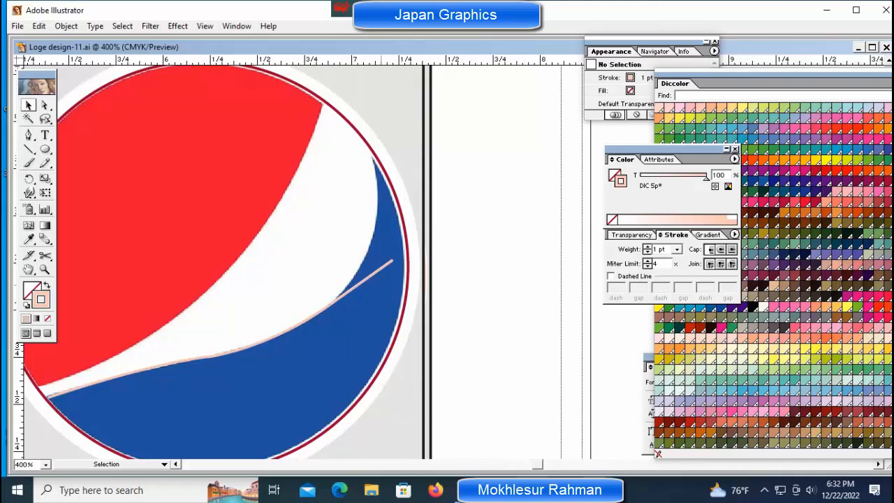
{"action": "left_click", "coordinate": [382, 269]}
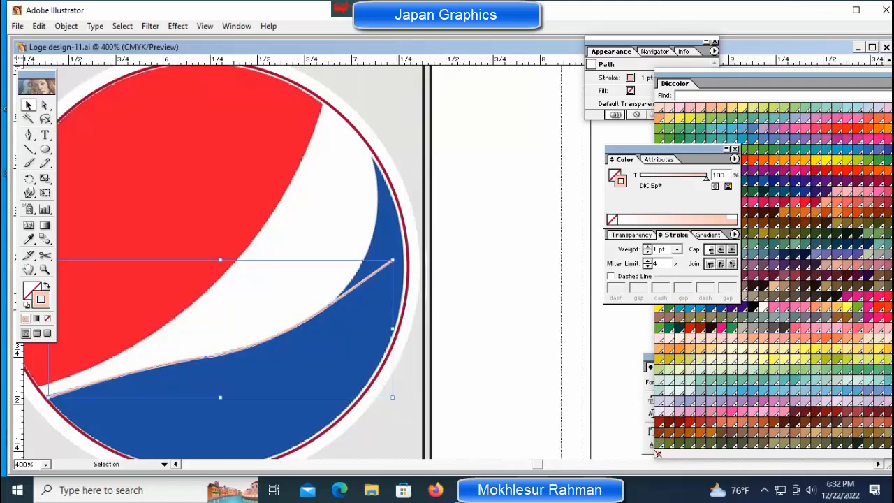
{"action": "key", "text": "ctrl+z"}
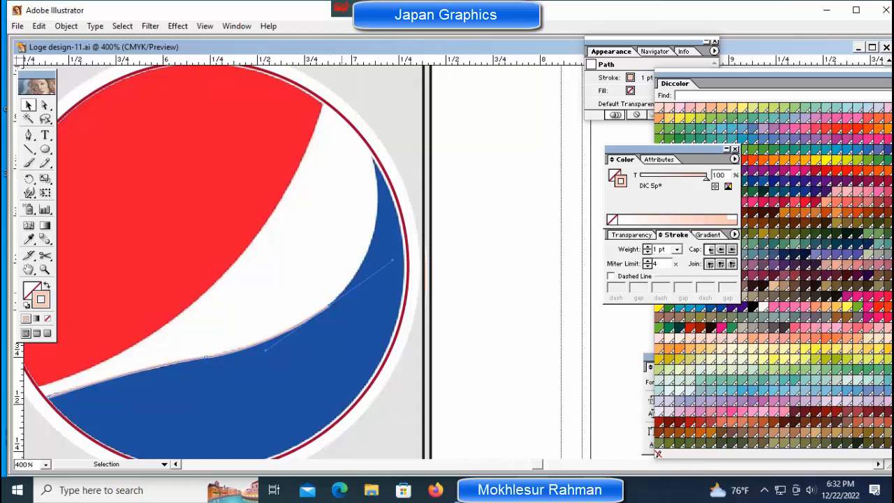
{"action": "key", "text": "p"}
{"action": "left_click", "coordinate": [329, 305]}
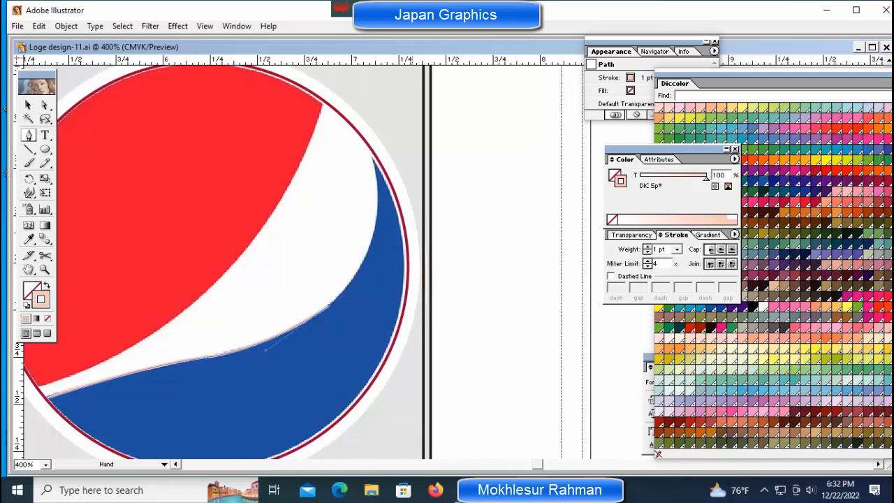
Step: Try to extend the traced curve to the blue wave's upper-right tip, then discard the whole path
{"action": "scroll", "coordinate": [227, 257], "scroll_direction": "up", "scroll_amount": 3}
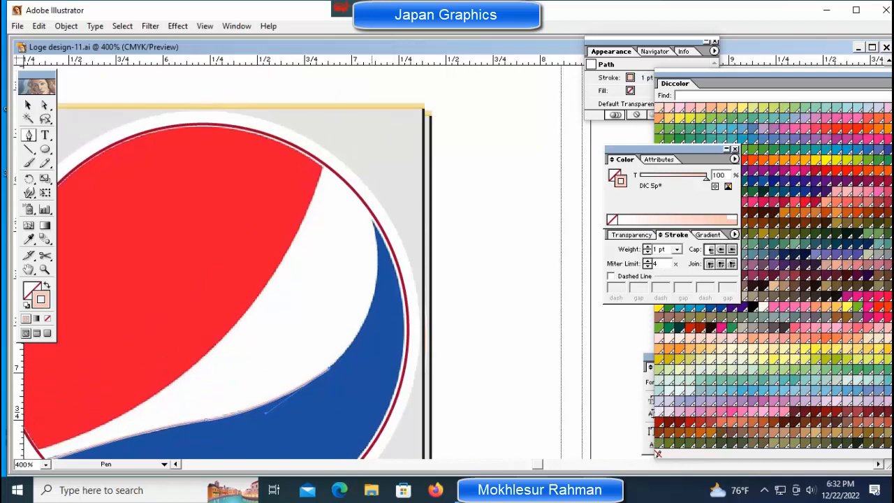
{"action": "left_click_drag", "start_coordinate": [370, 222], "coordinate": [341, 132]}
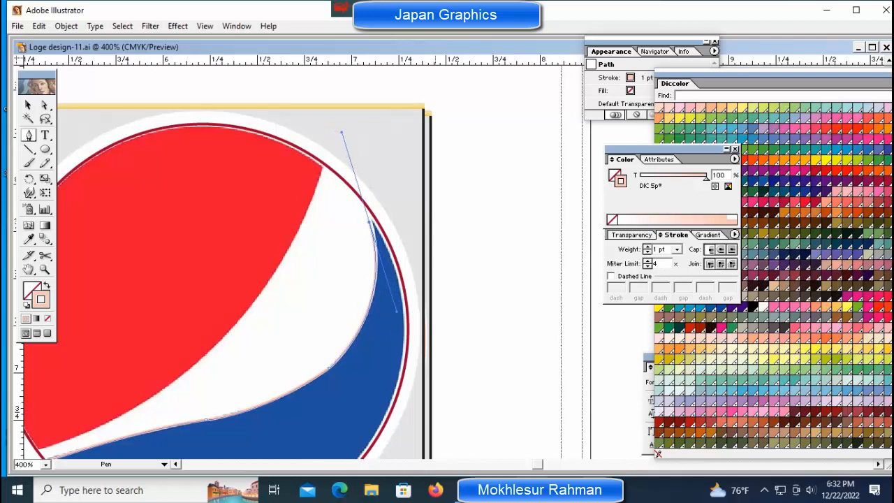
{"action": "key", "text": "ctrl"}
{"action": "key", "text": "ctrl+shift+a"}
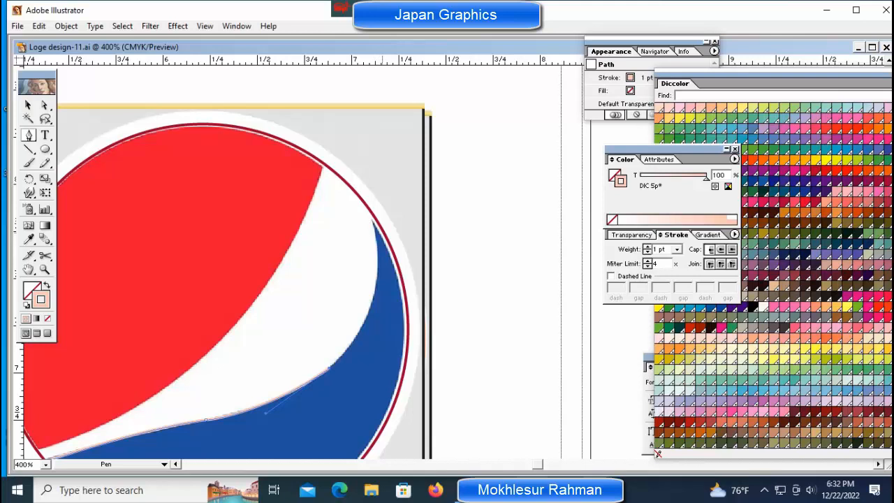
{"action": "key", "text": "ctrl+shift+a"}
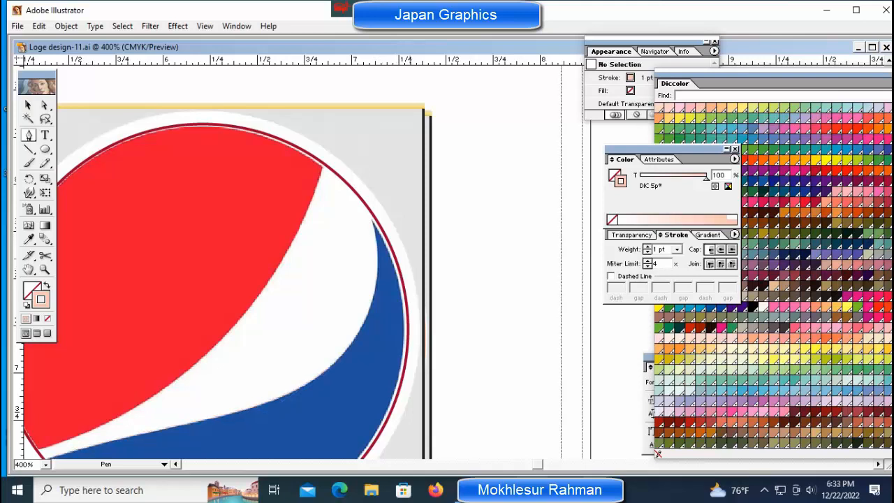
{"action": "key", "text": "ctrl+minus"}
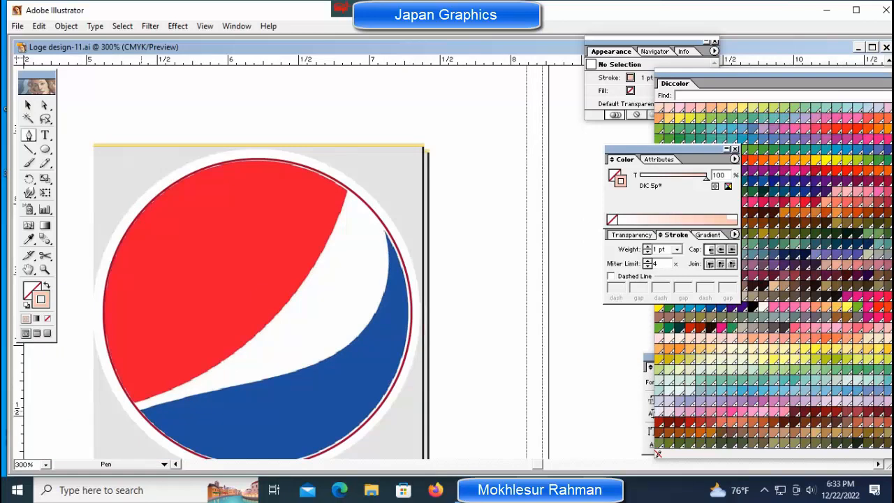
{"action": "left_click", "coordinate": [139, 408]}
{"action": "left_click", "coordinate": [295, 367], "text": "ctrl"}
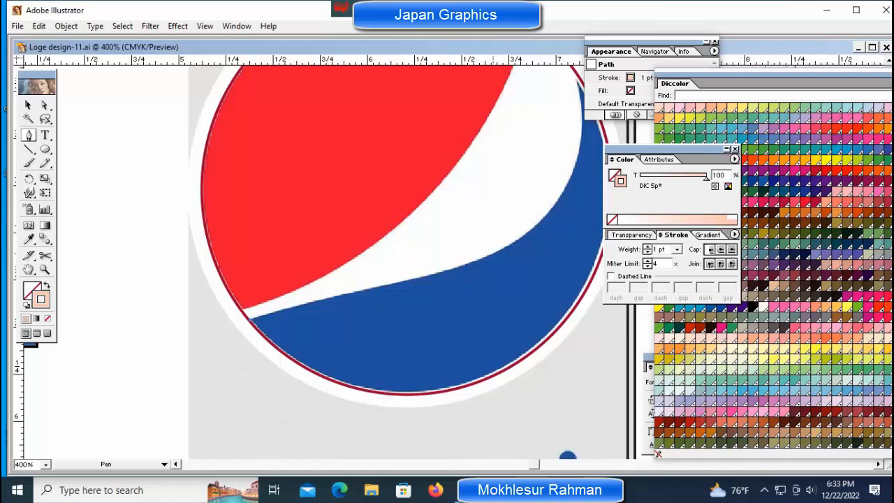
{"action": "left_click_drag", "start_coordinate": [492, 253], "coordinate": [597, 218]}
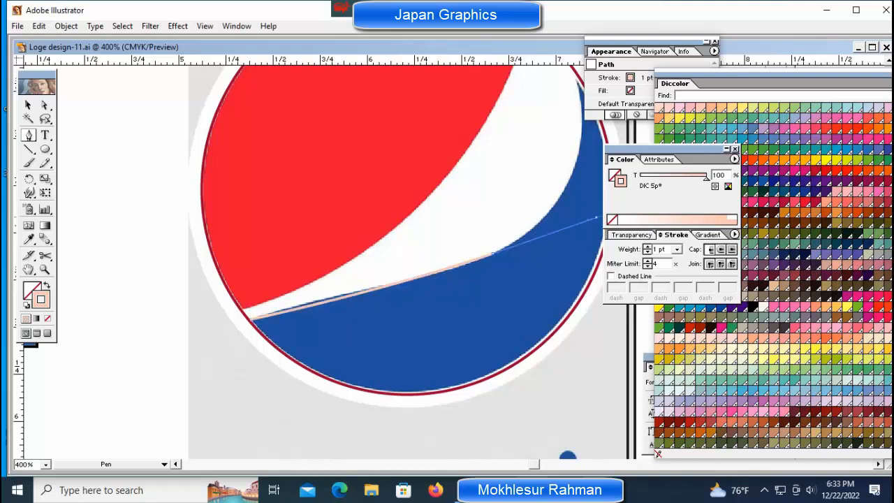
{"action": "left_click", "coordinate": [596, 218]}
{"action": "key", "text": "ctrl+z"}
{"action": "key", "text": "ctrl+z"}
{"action": "key", "text": "ctrl+z"}
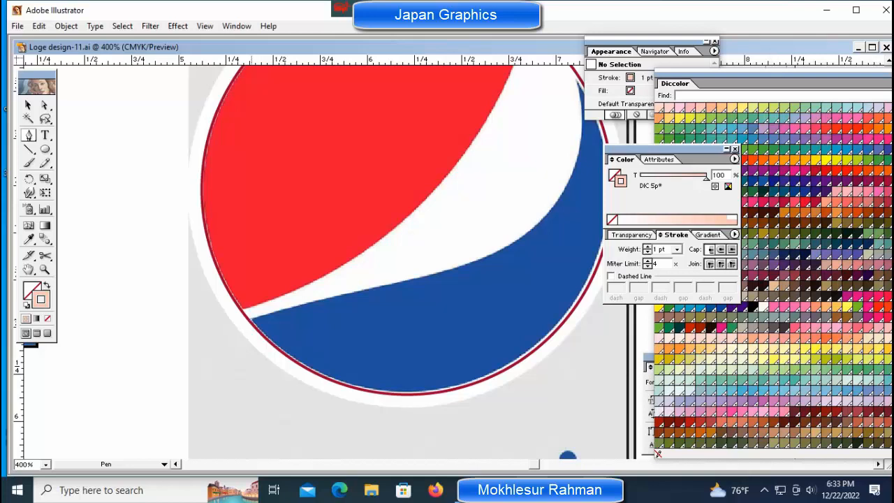
Step: Trace the blue wave's upper edge with the Pen tool, in smooth curve segments from its lower-left tip to its upper-right tip
{"action": "left_click", "coordinate": [249, 319]}
{"action": "mouse_move", "coordinate": [444, 271]}
{"action": "left_mouse_down"}
{"action": "mouse_move", "coordinate": [481, 257]}
{"action": "mouse_move", "coordinate": [485, 267]}
{"action": "mouse_move", "coordinate": [444, 272]}
{"action": "mouse_move", "coordinate": [319, 380]}
{"action": "left_mouse_up"}
{"action": "key", "text": "space"}
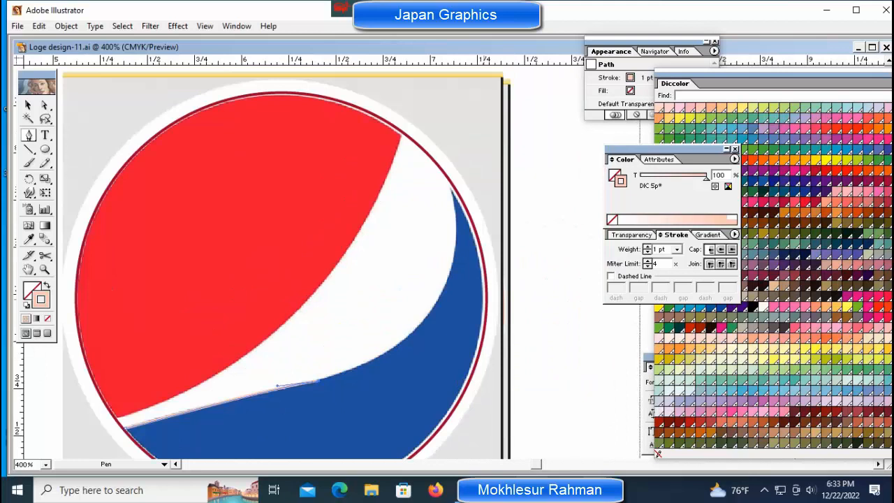
{"action": "mouse_move", "coordinate": [448, 274]}
{"action": "left_mouse_down"}
{"action": "mouse_move", "coordinate": [454, 230]}
{"action": "mouse_move", "coordinate": [476, 185]}
{"action": "mouse_move", "coordinate": [449, 274]}
{"action": "left_mouse_up"}
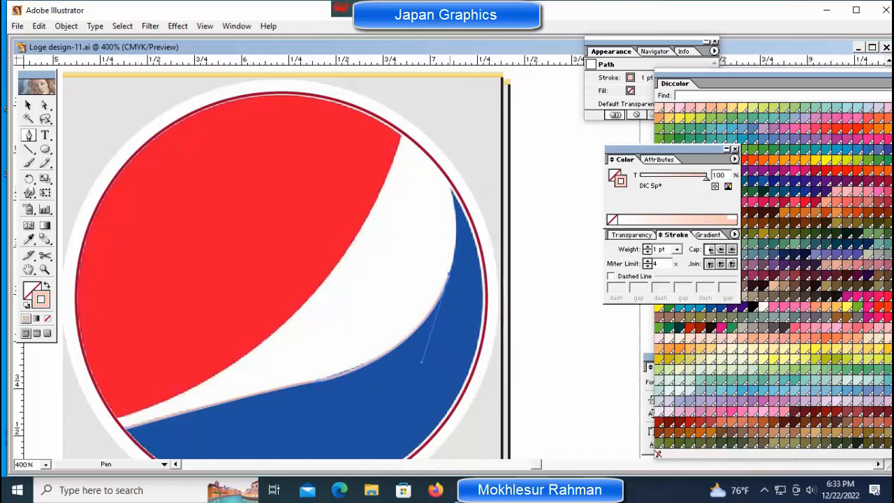
{"action": "mouse_move", "coordinate": [449, 188]}
{"action": "left_mouse_down"}
{"action": "mouse_move", "coordinate": [427, 166]}
{"action": "mouse_move", "coordinate": [434, 137]}
{"action": "mouse_move", "coordinate": [449, 187]}
{"action": "mouse_move", "coordinate": [292, 110]}
{"action": "left_mouse_up"}
{"action": "key", "text": "space"}
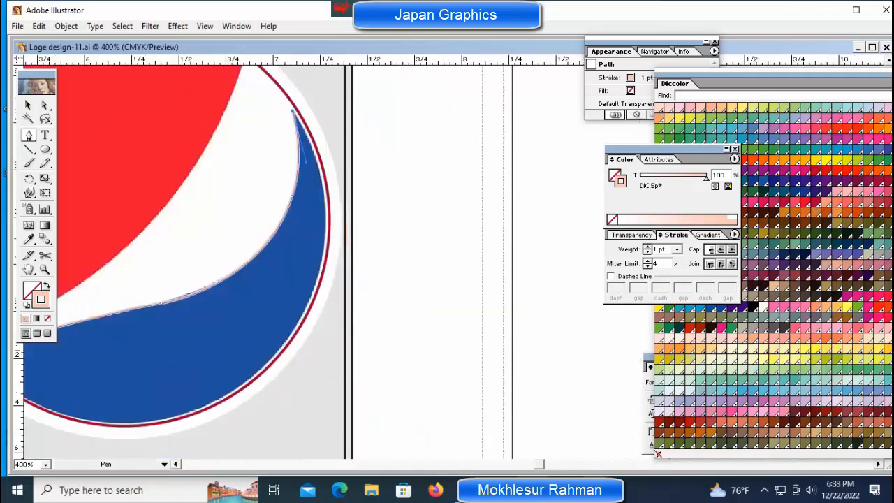
Step: Continue the blue wave's path with smooth Pen curves from its upper-right tip down the outer edge to the lower right
{"action": "left_click_drag", "start_coordinate": [324, 237], "coordinate": [317, 324]}
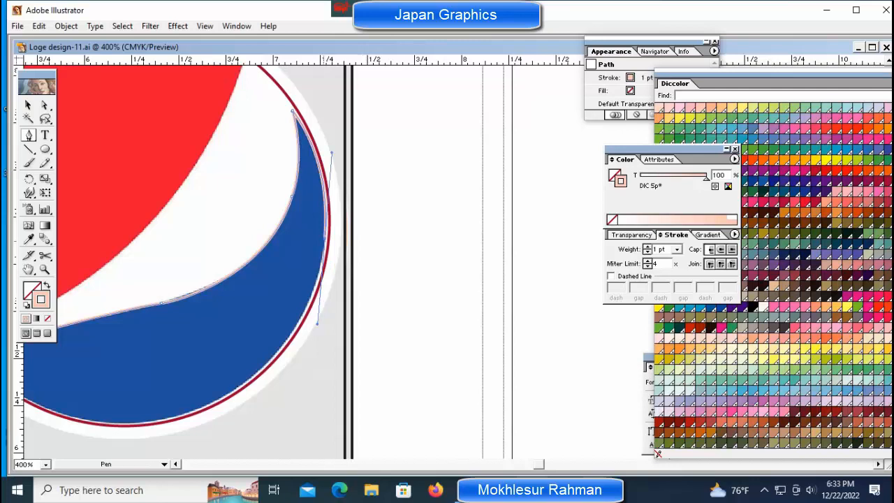
{"action": "left_click", "coordinate": [324, 238]}
{"action": "key", "text": "ctrl+minus"}
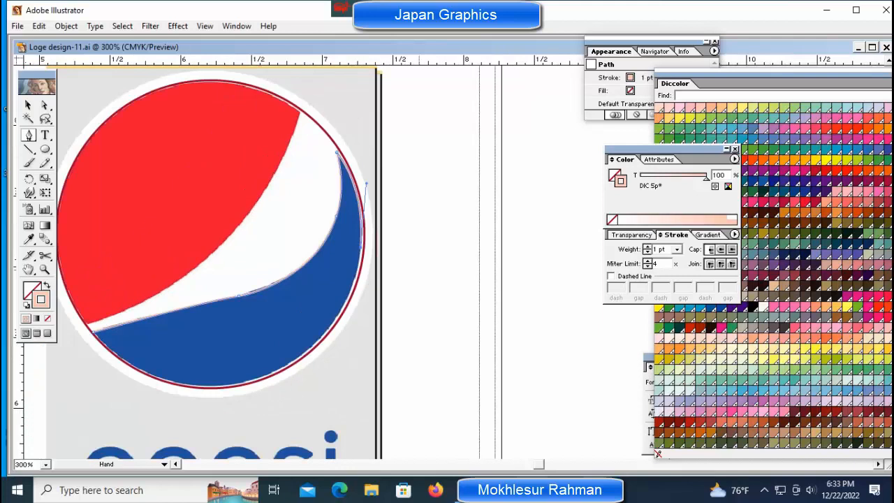
{"action": "left_click_drag", "start_coordinate": [284, 353], "coordinate": [377, 322]}
{"action": "left_click_drag", "start_coordinate": [103, 135], "coordinate": [831, 481]}
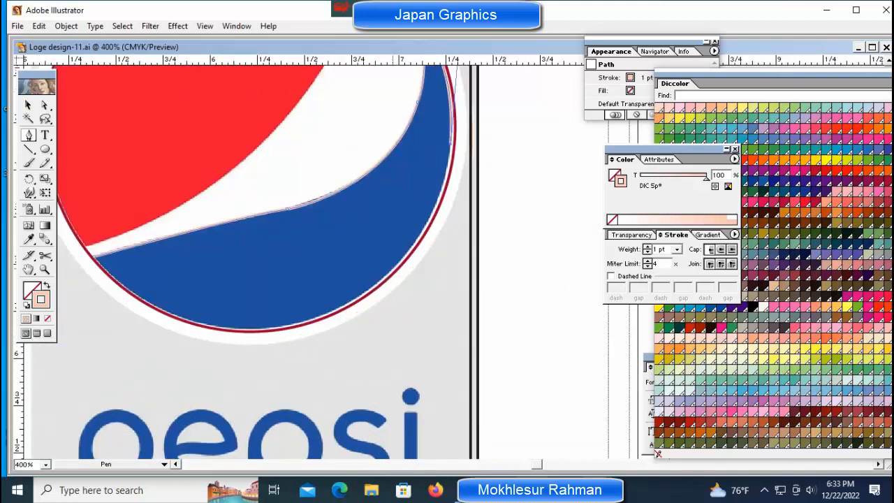
{"action": "left_click_drag", "start_coordinate": [445, 213], "coordinate": [395, 264]}
{"action": "left_click_drag", "start_coordinate": [339, 318], "coordinate": [326, 329]}
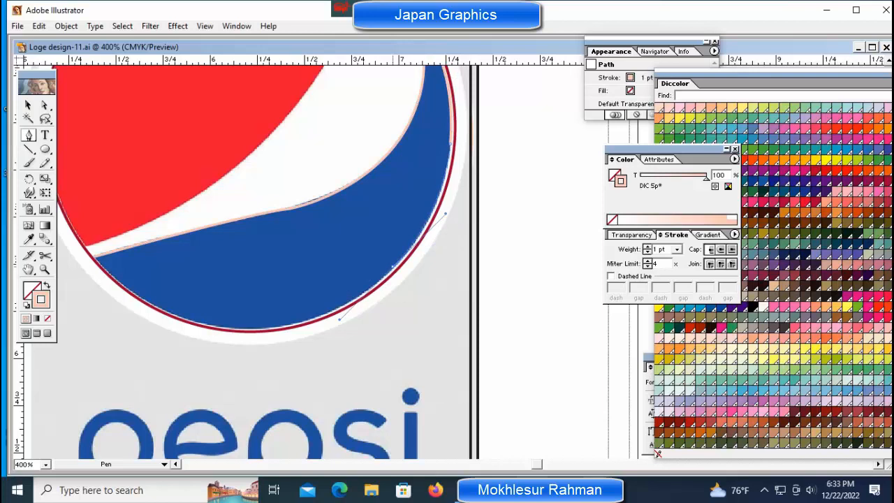
Step: Trace the blue wave's bottom arc with smooth curve segments, close the path at its lower-left tip, and deselect it
{"action": "key", "text": "ctrl+z"}
{"action": "key", "text": "space"}
{"action": "left_click_drag", "start_coordinate": [245, 148], "coordinate": [385, 133]}
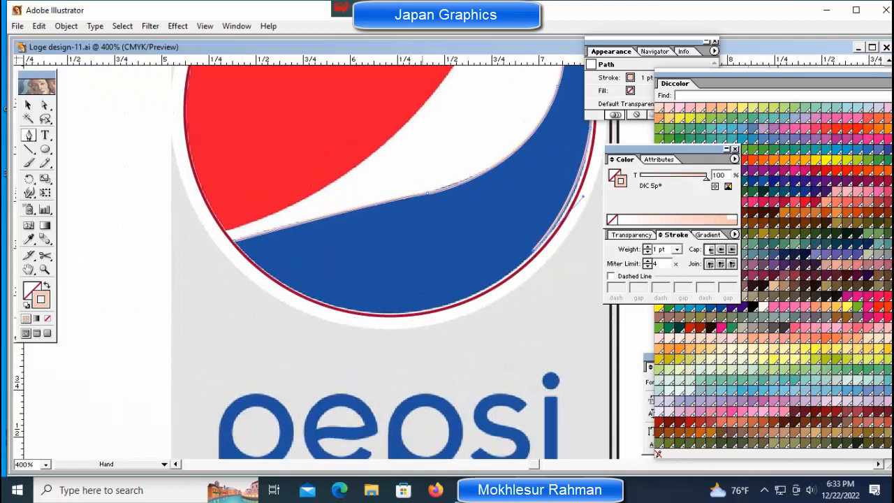
{"action": "left_click_drag", "start_coordinate": [335, 305], "coordinate": [206, 267]}
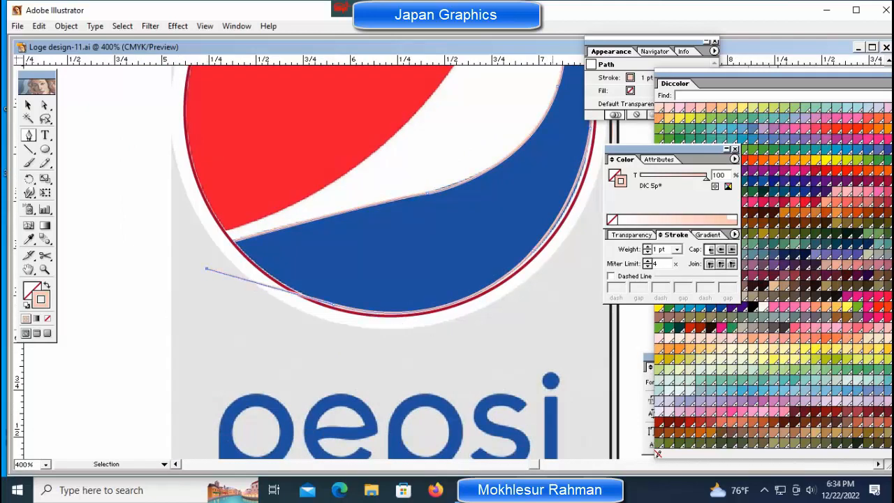
{"action": "left_click", "coordinate": [335, 305], "text": "ctrl"}
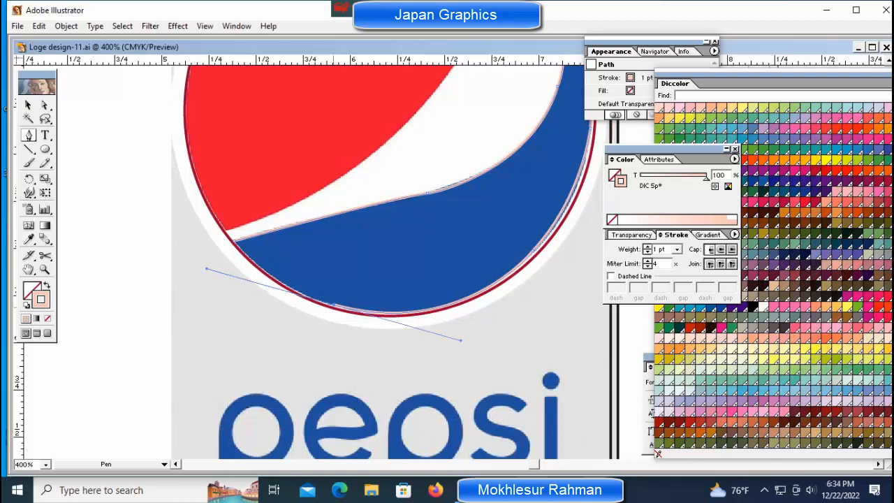
{"action": "left_click", "coordinate": [335, 305]}
{"action": "left_click_drag", "start_coordinate": [236, 242], "coordinate": [288, 299]}
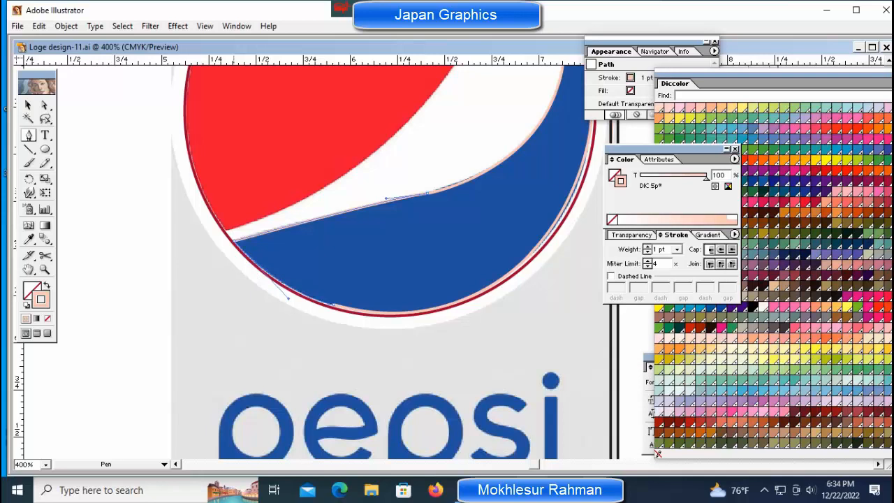
{"action": "key", "text": "ctrl+shift+a"}
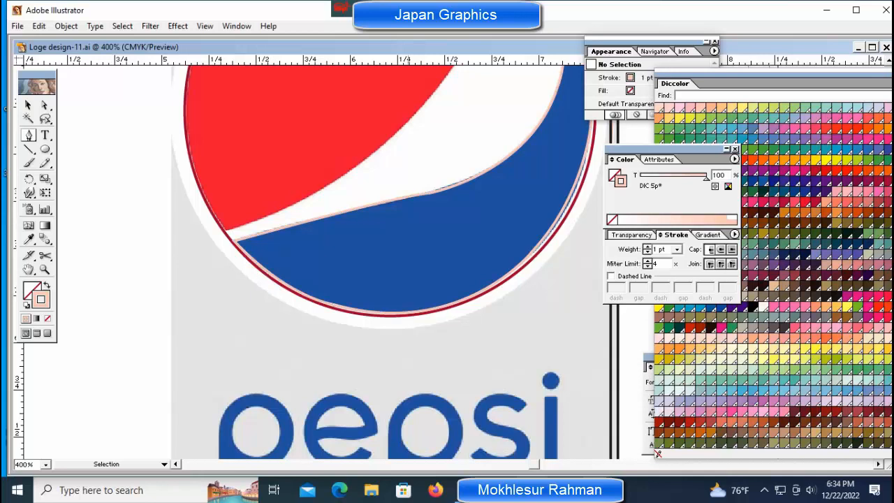
Step: Start a new Pen path at the upper-right tip of the red shape
{"action": "key", "text": "ctrl+minus"}
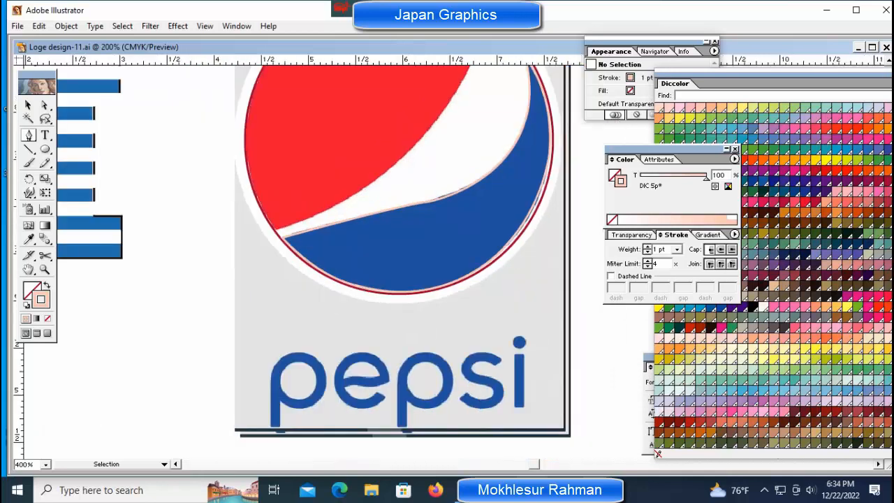
{"action": "key", "text": "z"}
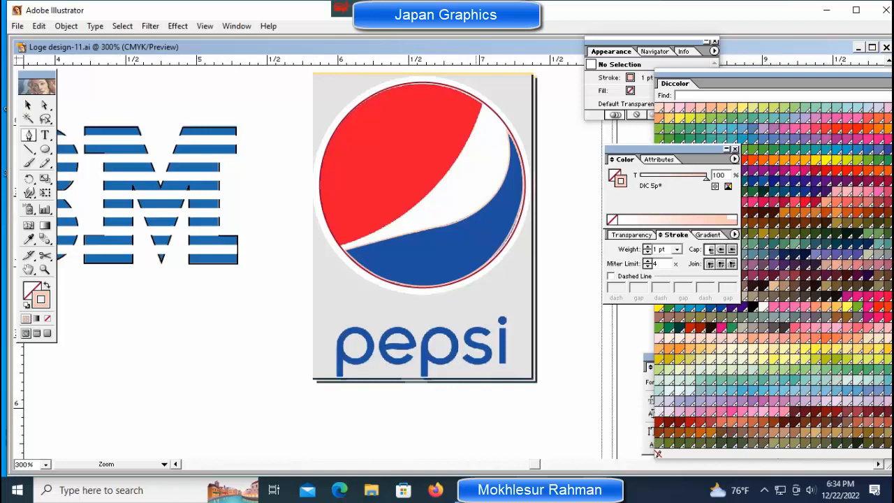
{"action": "left_click", "coordinate": [480, 201]}
{"action": "left_click", "coordinate": [348, 223]}
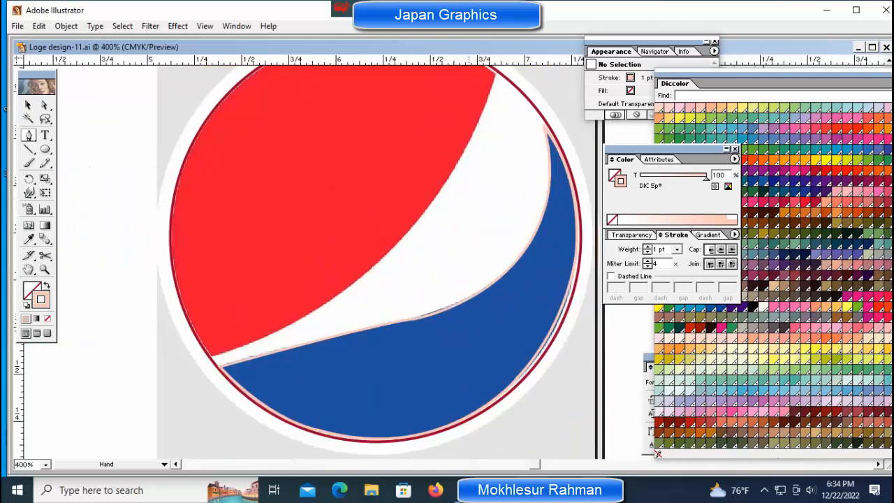
{"action": "key", "text": "v"}
{"action": "left_click", "coordinate": [391, 391]}
{"action": "key", "text": "ctrl+shift+a"}
{"action": "key", "text": "p"}
{"action": "scroll", "coordinate": [377, 258], "scroll_direction": "up", "scroll_amount": 2}
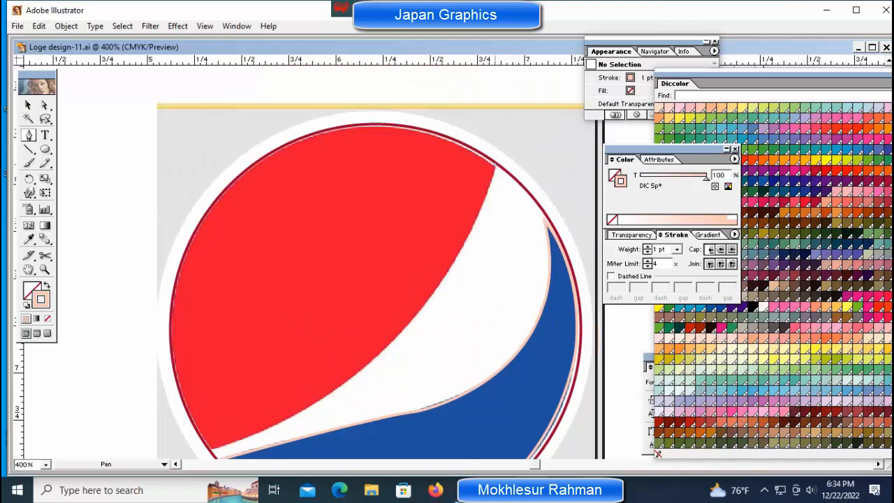
{"action": "left_click", "coordinate": [495, 166]}
{"action": "scroll", "coordinate": [377, 258], "scroll_direction": "down", "scroll_amount": 5}
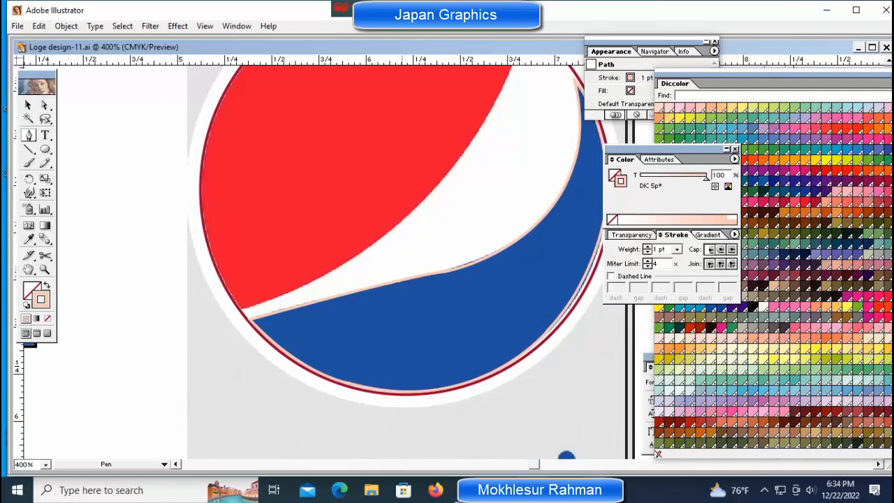
Step: Try to place a smooth anchor partway down the red shape's lower edge, and undo it
{"action": "left_click_drag", "start_coordinate": [396, 230], "coordinate": [443, 208]}
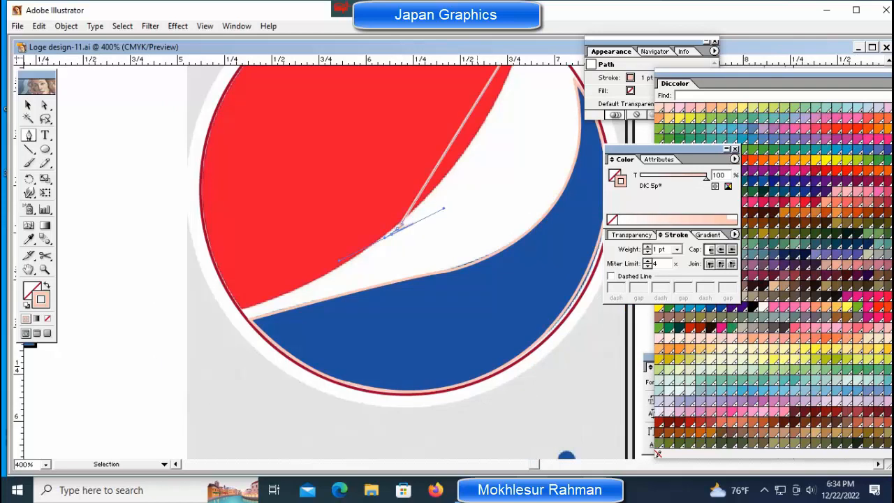
{"action": "left_click", "coordinate": [397, 227]}
{"action": "key", "text": "ctrl+z"}
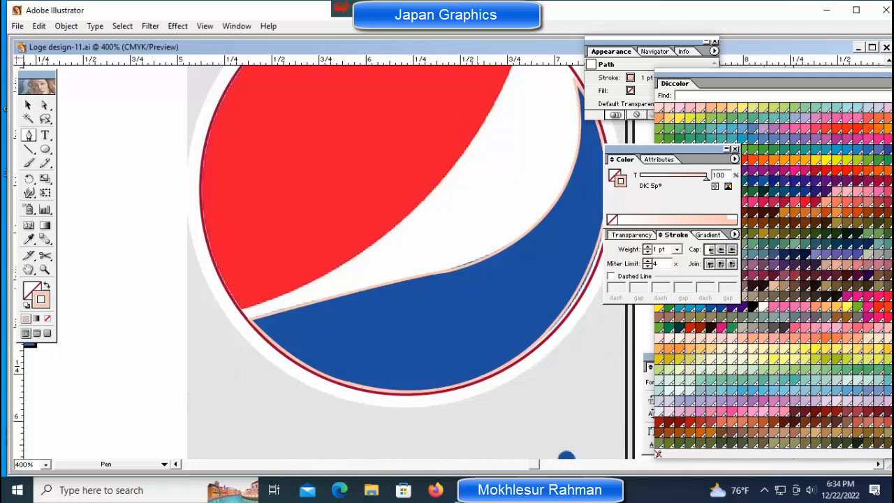
Step: Trace the red shape's lower edge in two curve segments, with a corner anchor midway, ending at its lower-left tip
{"action": "key", "text": "ctrl+minus"}
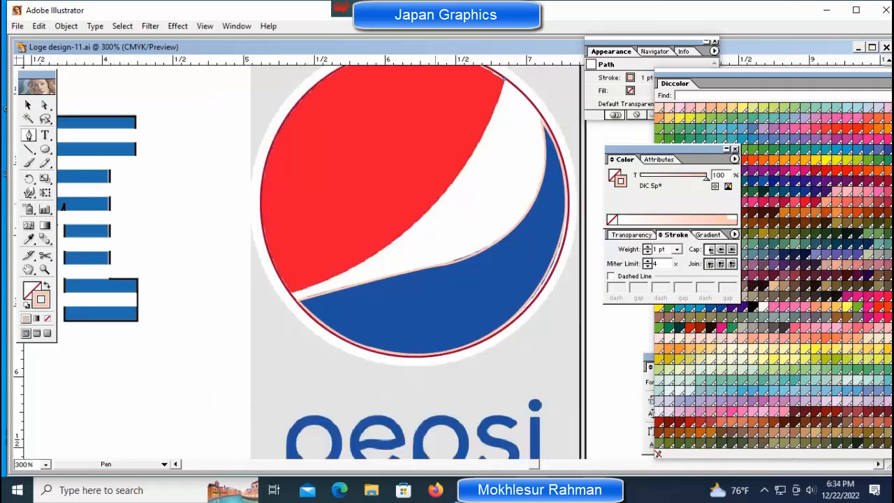
{"action": "left_click_drag", "start_coordinate": [435, 203], "coordinate": [381, 263]}
{"action": "left_click", "coordinate": [381, 263], "text": "alt"}
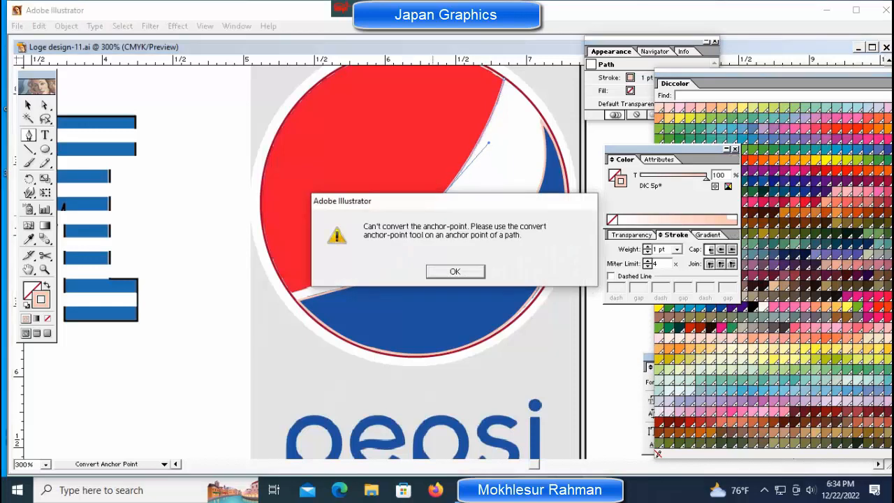
{"action": "key", "text": "Return"}
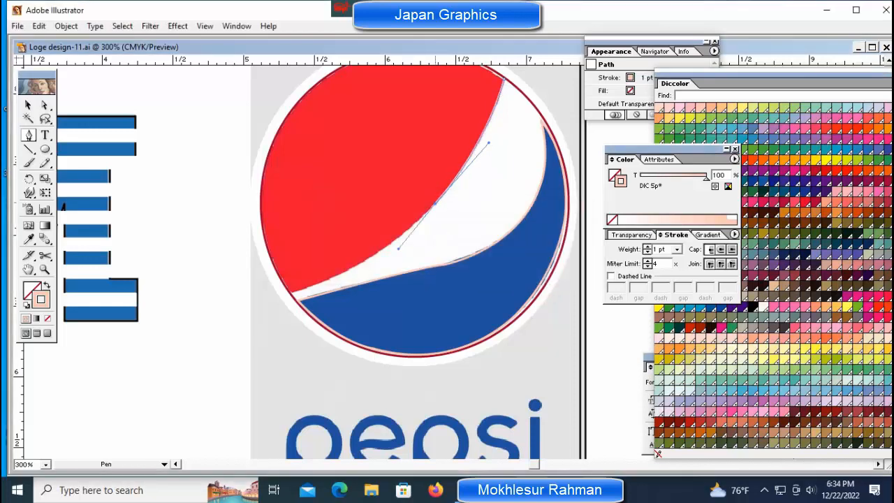
{"action": "left_click", "coordinate": [434, 203]}
{"action": "left_click_drag", "start_coordinate": [292, 294], "coordinate": [282, 361]}
Step: Trace the red shape's outer arc around the left and top, close the path at its upper-right tip, and deselect it
{"action": "key", "text": "space"}
{"action": "mouse_move", "coordinate": [274, 169]}
{"action": "left_mouse_down"}
{"action": "mouse_move", "coordinate": [348, 82]}
{"action": "mouse_move", "coordinate": [342, 71]}
{"action": "mouse_move", "coordinate": [275, 169]}
{"action": "left_mouse_up"}
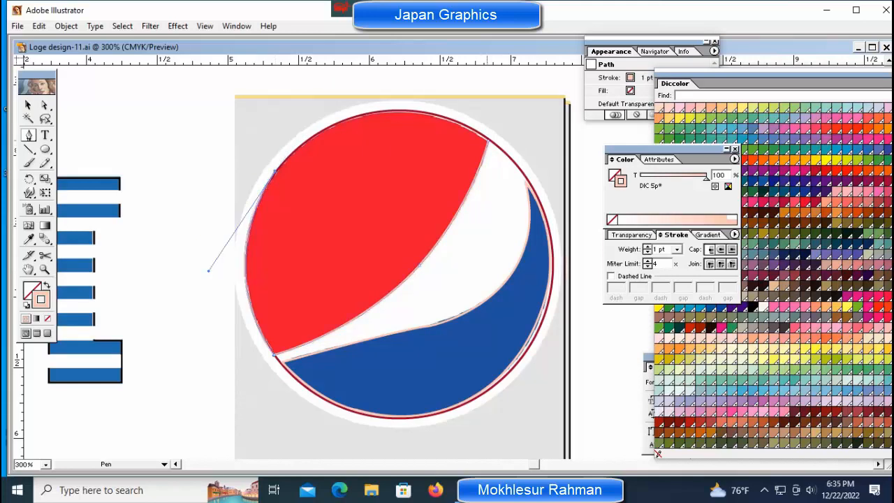
{"action": "left_click_drag", "start_coordinate": [488, 139], "coordinate": [594, 215]}
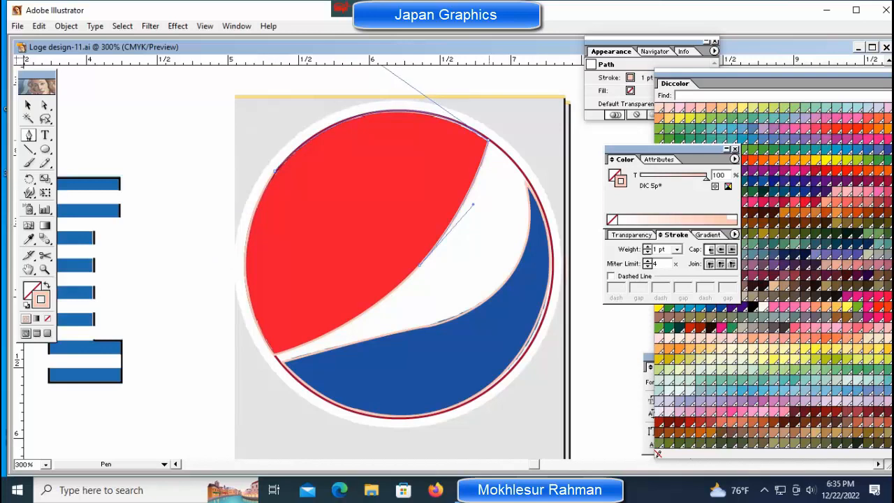
{"action": "key", "text": "ctrl+shift+a"}
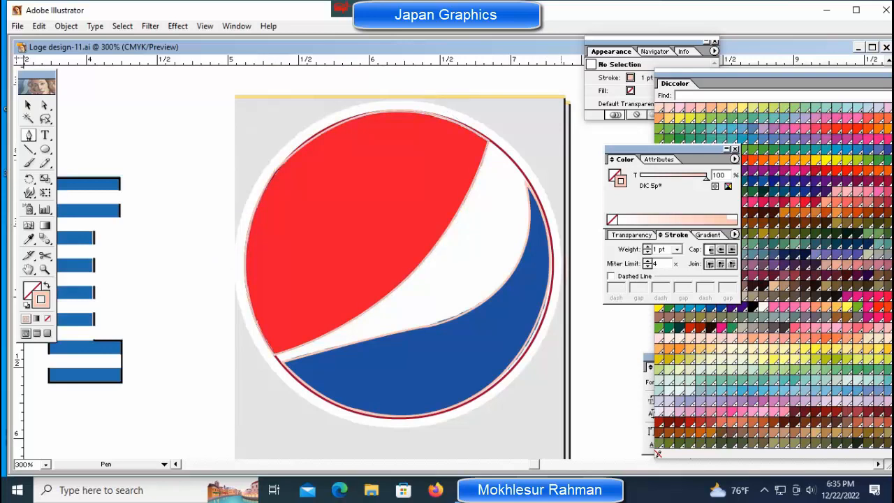
Step: Check the traced logo paths in Outline view, and return to Preview
{"action": "key", "text": "ctrl+minus"}
{"action": "key", "text": "ctrl+minus"}
{"action": "key", "text": "ctrl+minus"}
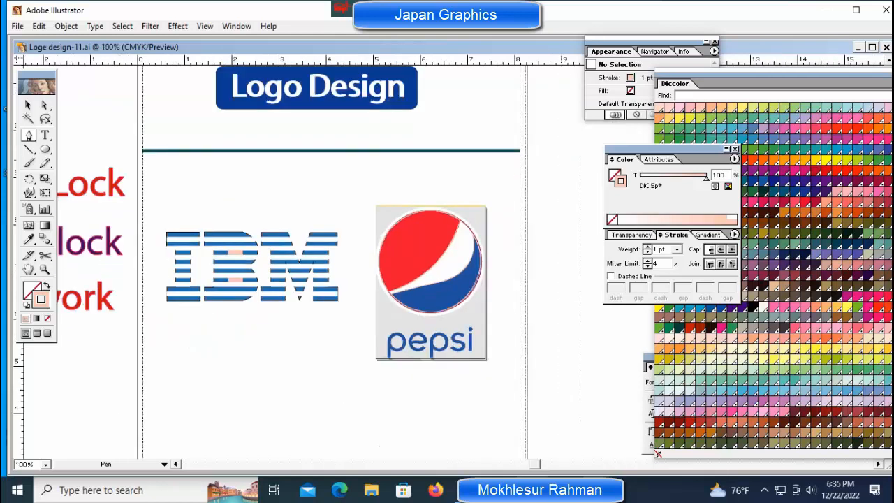
{"action": "key", "text": "ctrl+y"}
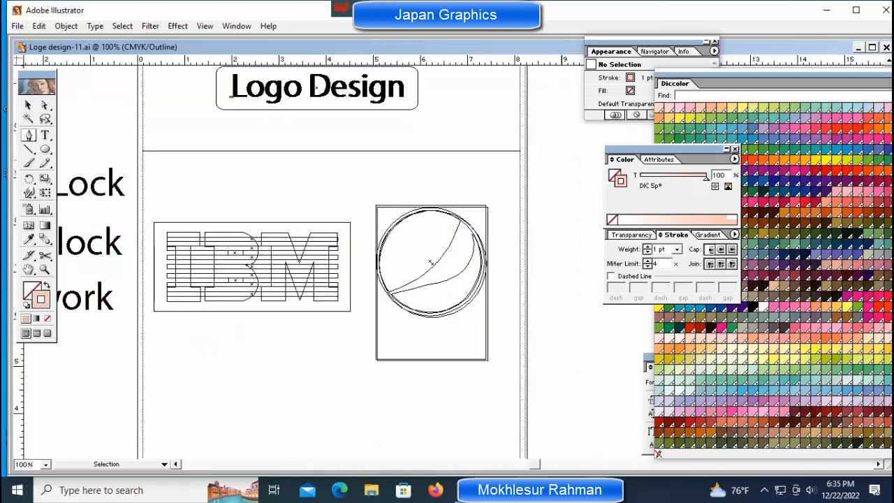
{"action": "key", "text": "ctrl+y"}
{"action": "key", "text": "ctrl+y"}
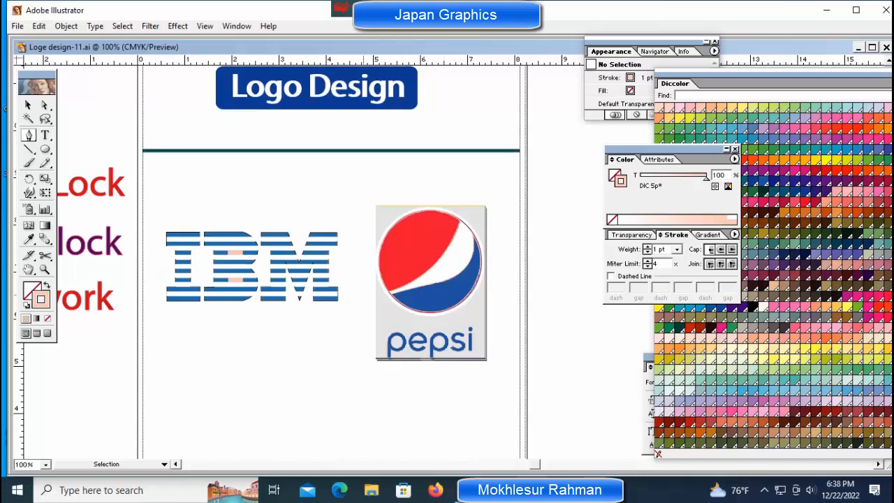
{"action": "key", "text": "ctrl+space"}
{"action": "left_click", "coordinate": [334, 297], "text": "ctrl"}
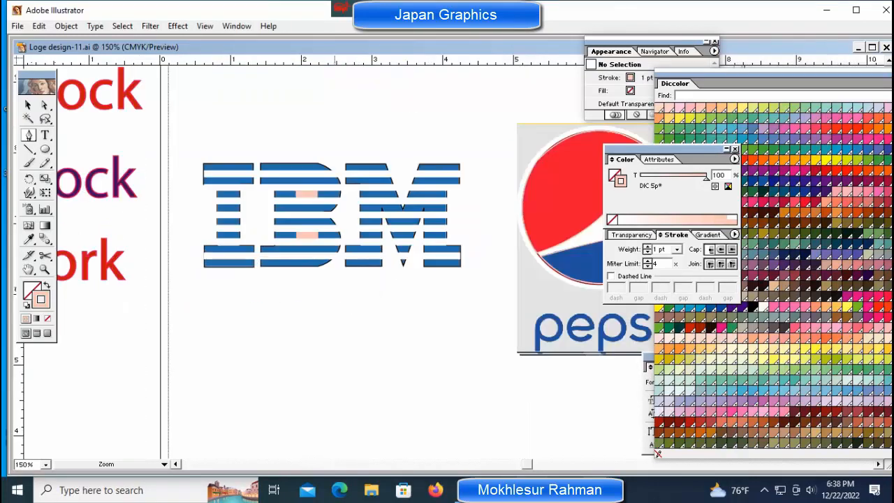
{"action": "left_click", "coordinate": [387, 224], "text": "ctrl"}
{"action": "left_click_drag", "start_coordinate": [449, 231], "coordinate": [278, 230]}
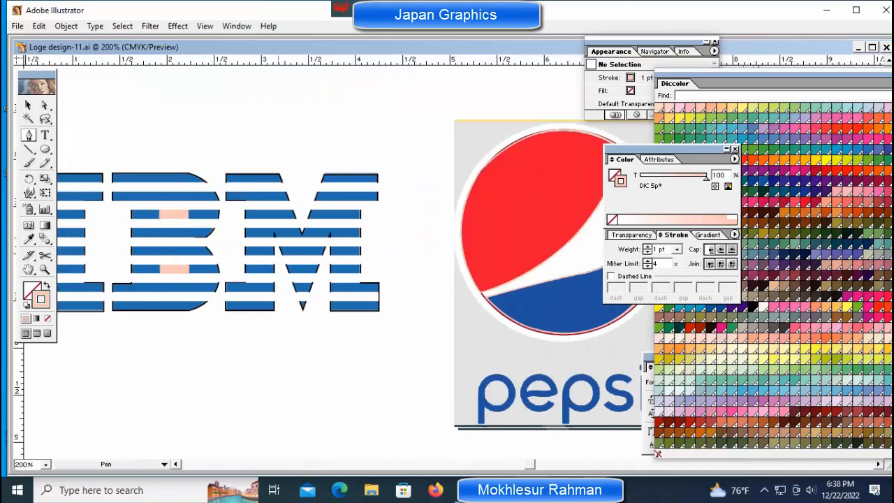
{"action": "key", "text": "ctrl+minus"}
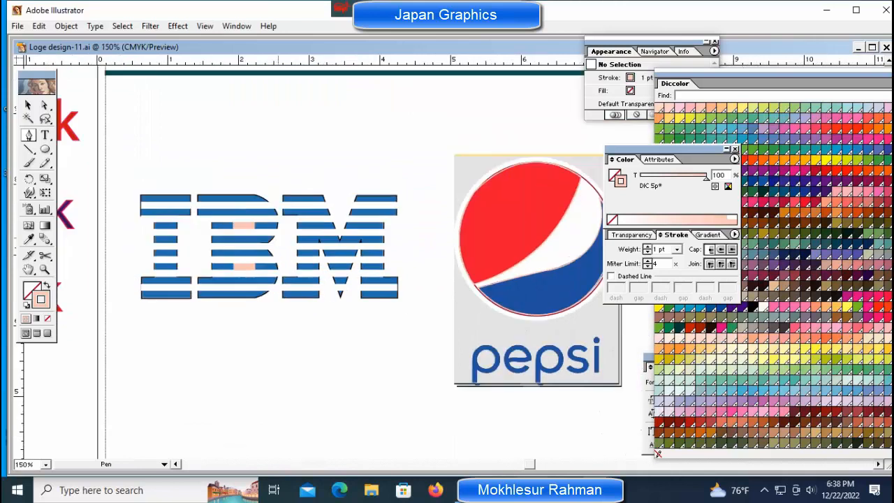
{"action": "key", "text": "ctrl+minus"}
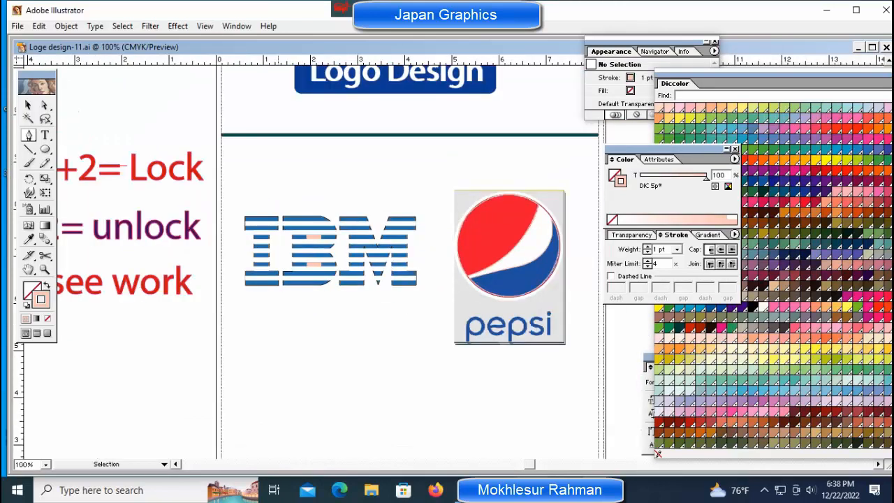
{"action": "key", "text": "ctrl+minus"}
Step: Unlock all locked objects and clear the selection
{"action": "left_click", "coordinate": [202, 204], "text": "ctrl"}
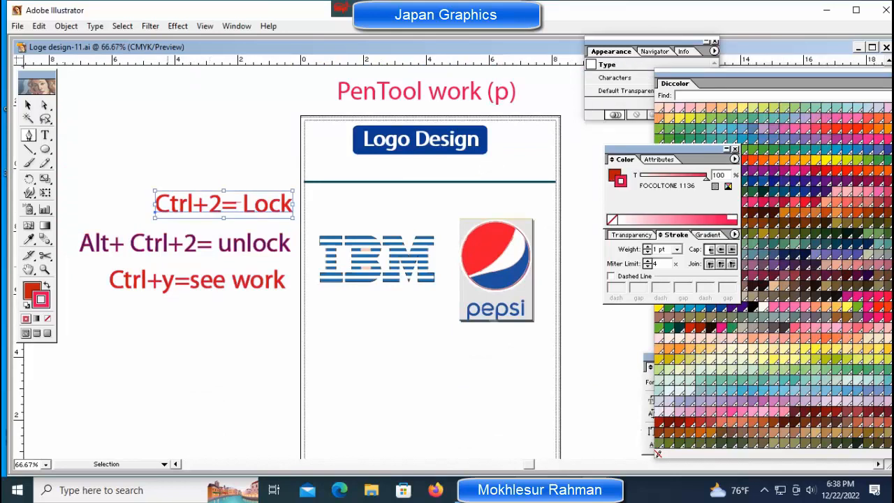
{"action": "key", "text": "ctrl+2"}
{"action": "left_click", "coordinate": [78, 250], "text": "ctrl"}
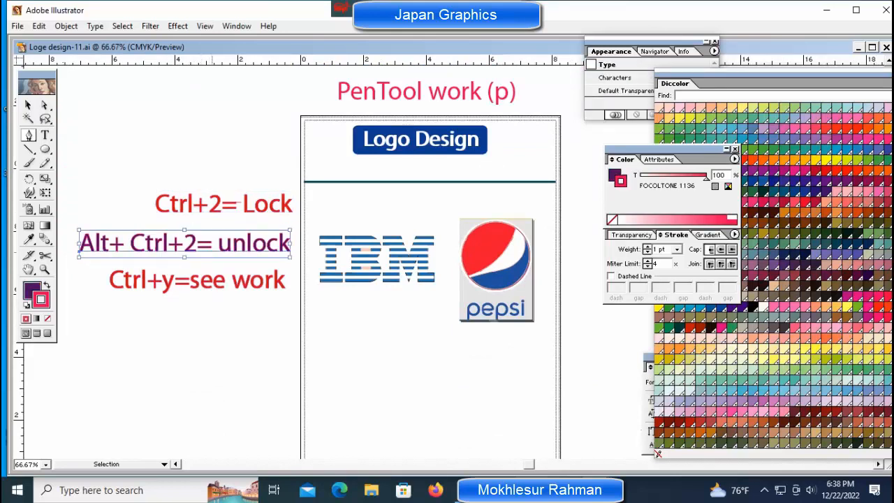
{"action": "key", "text": "ctrl+alt+2"}
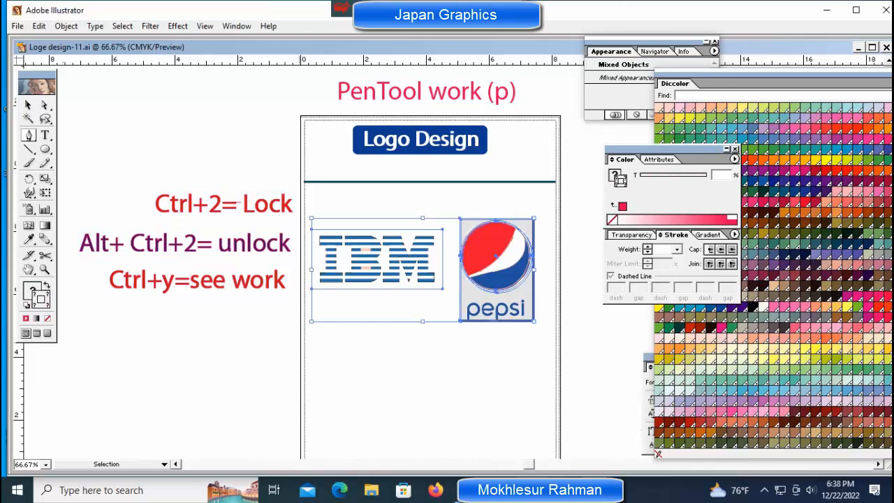
{"action": "key", "text": "ctrl+shift+a"}
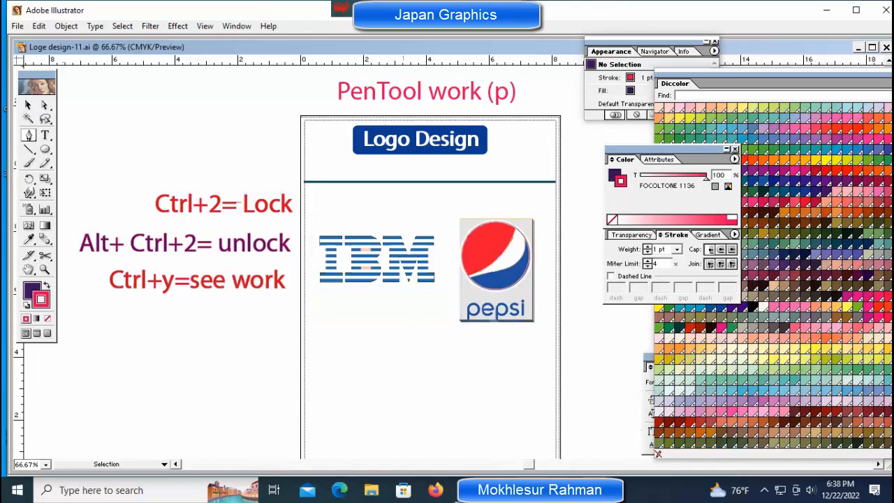
Step: Move the IBM reference image just above its traced letters, and the front Pepsi image to the page's upper-right corner
{"action": "left_click", "coordinate": [396, 260], "text": "ctrl"}
{"action": "left_click_drag", "start_coordinate": [396, 260], "coordinate": [389, 197]}
{"action": "left_click", "coordinate": [472, 281], "text": "ctrl"}
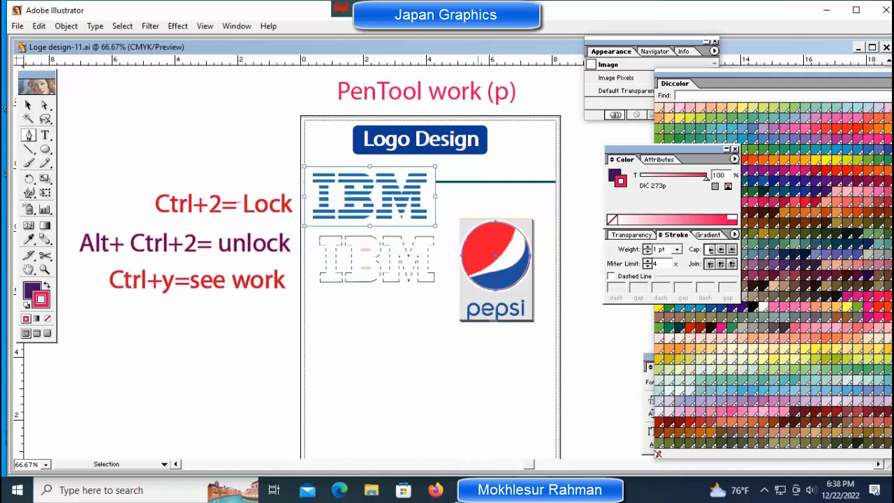
{"action": "left_click", "coordinate": [488, 297], "text": "ctrl+shift"}
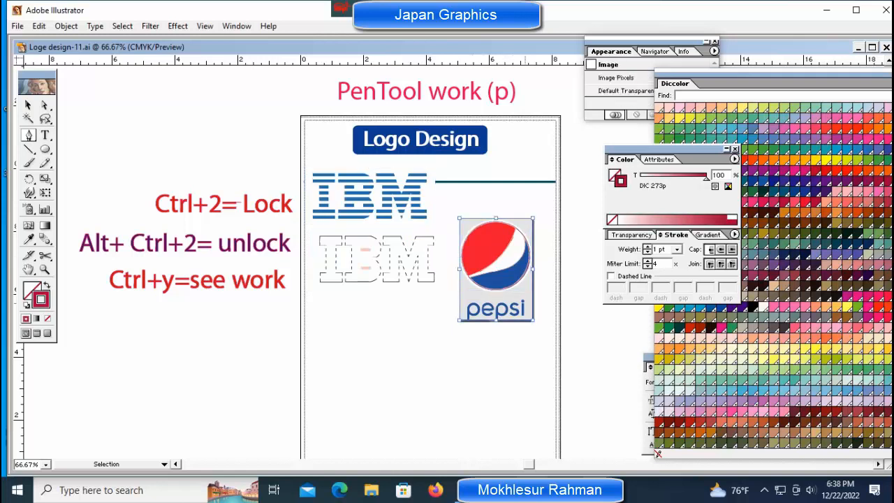
{"action": "left_click_drag", "start_coordinate": [504, 283], "coordinate": [538, 165]}
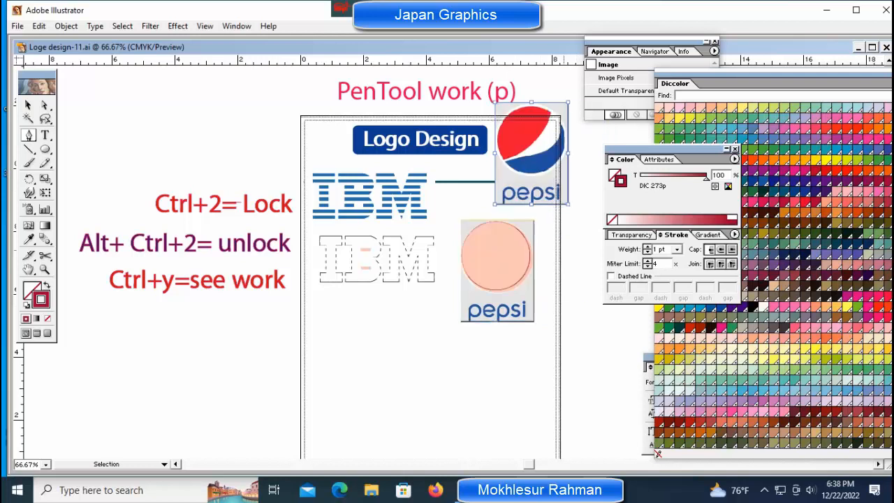
Step: Move the second Pepsi image to the right off the traced circle, and delete the Pepsi copy at the page's upper-right corner
{"action": "left_click", "coordinate": [593, 199], "text": "ctrl"}
{"action": "left_click", "coordinate": [513, 298], "text": "ctrl"}
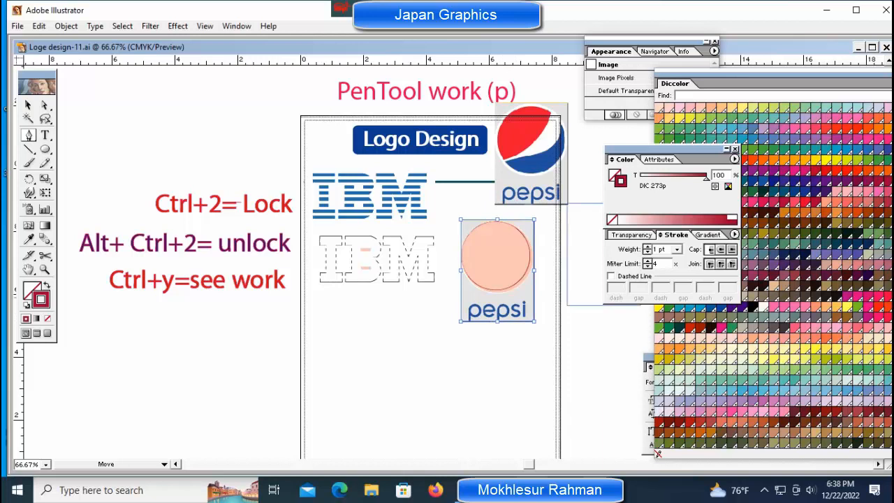
{"action": "left_click_drag", "start_coordinate": [488, 279], "coordinate": [538, 279]}
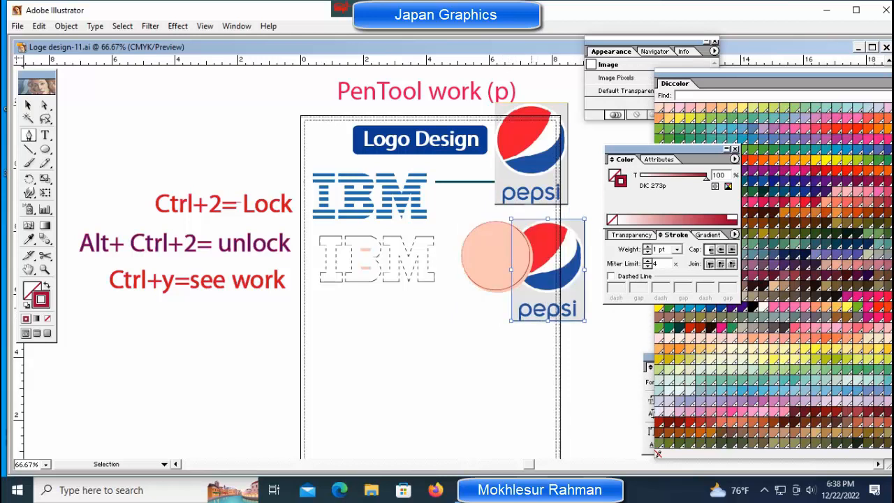
{"action": "left_click", "coordinate": [562, 349], "text": "ctrl"}
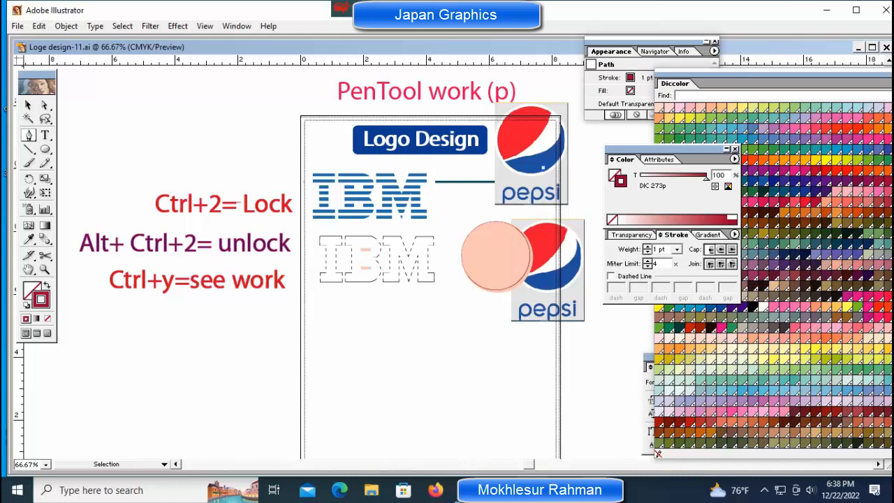
{"action": "left_click", "coordinate": [532, 154], "text": "ctrl"}
{"action": "key", "text": "Delete"}
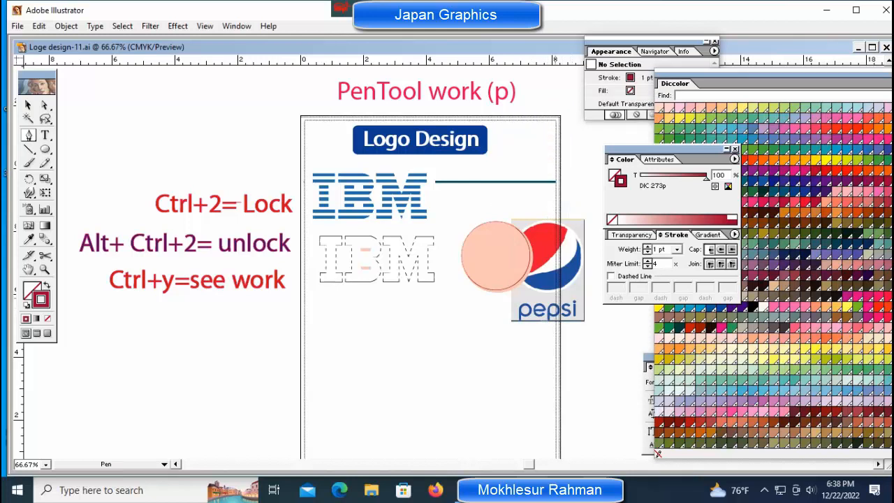
Step: Move the remaining Pepsi image up to the page's upper-right edge, clear of the traced circle, and lock it
{"action": "left_click", "coordinate": [551, 278], "text": "ctrl"}
{"action": "left_click_drag", "start_coordinate": [552, 278], "coordinate": [559, 188]}
{"action": "key", "text": "ctrl+2"}
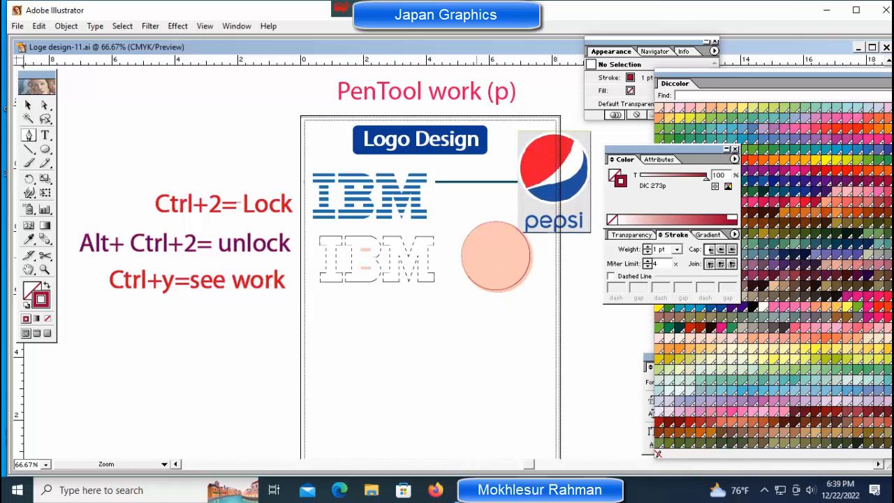
Step: Remove the stroke from the traced I, B and M outlines, fill them with DIC 254p, and deselect them
{"action": "left_click", "coordinate": [427, 244], "text": "ctrl"}
{"action": "left_click", "coordinate": [427, 245], "text": "ctrl"}
{"action": "left_click", "coordinate": [377, 229], "text": "ctrl"}
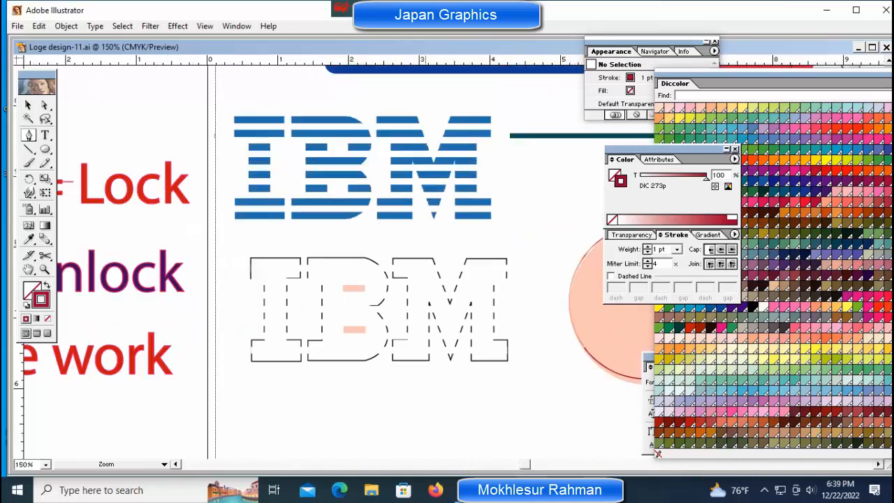
{"action": "left_click", "coordinate": [377, 229], "text": "ctrl"}
{"action": "scroll", "coordinate": [377, 230], "scroll_direction": "up", "scroll_amount": 1}
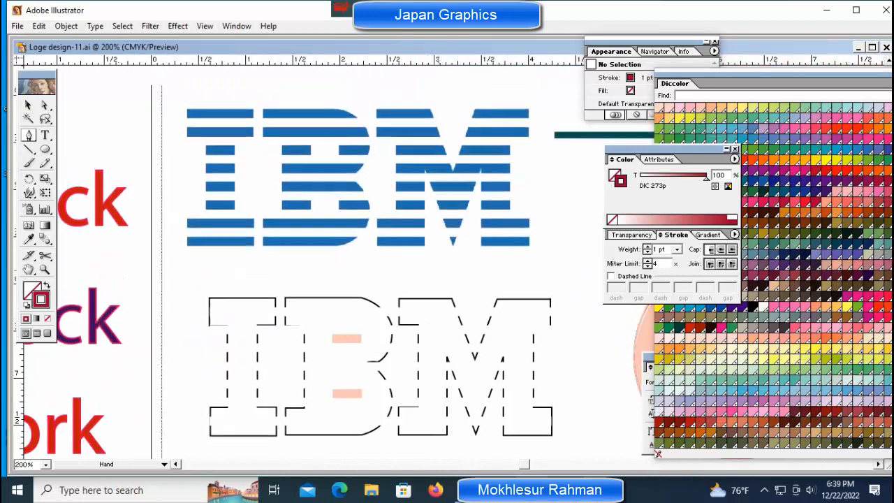
{"action": "key", "text": "ctrl"}
{"action": "left_click", "coordinate": [328, 298], "text": "ctrl"}
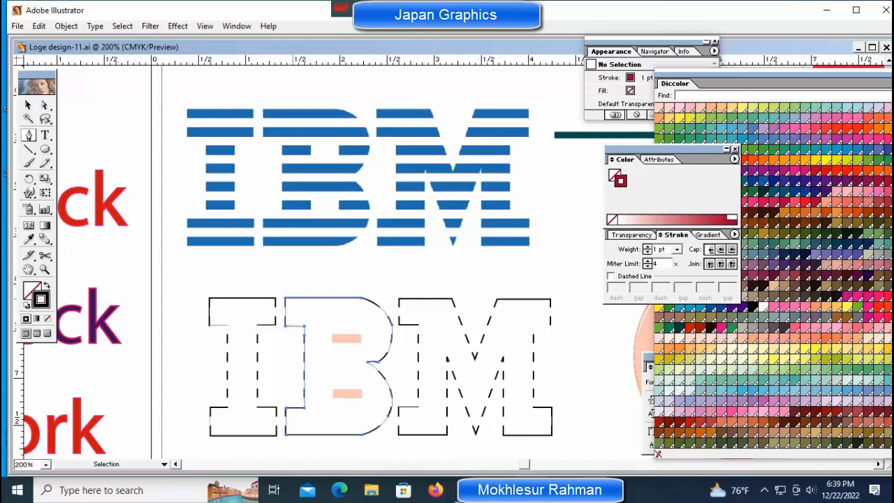
{"action": "left_click", "coordinate": [257, 298], "text": "ctrl+shift"}
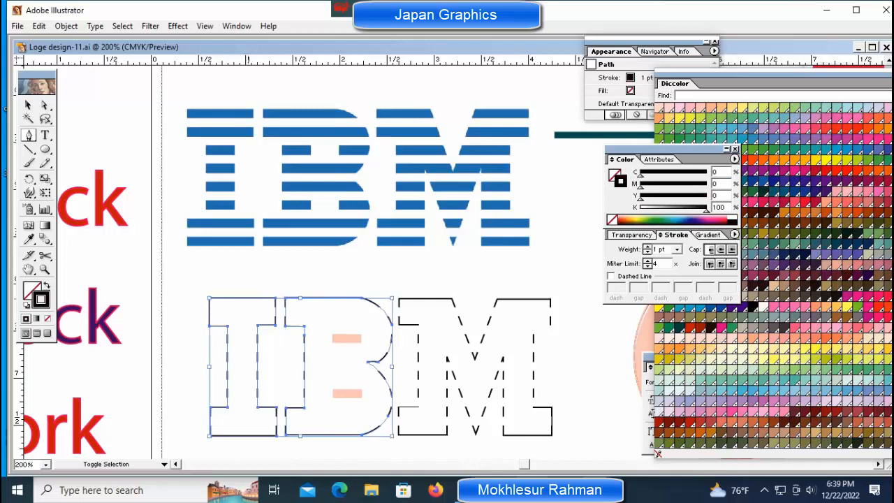
{"action": "left_click", "coordinate": [425, 298], "text": "ctrl+shift"}
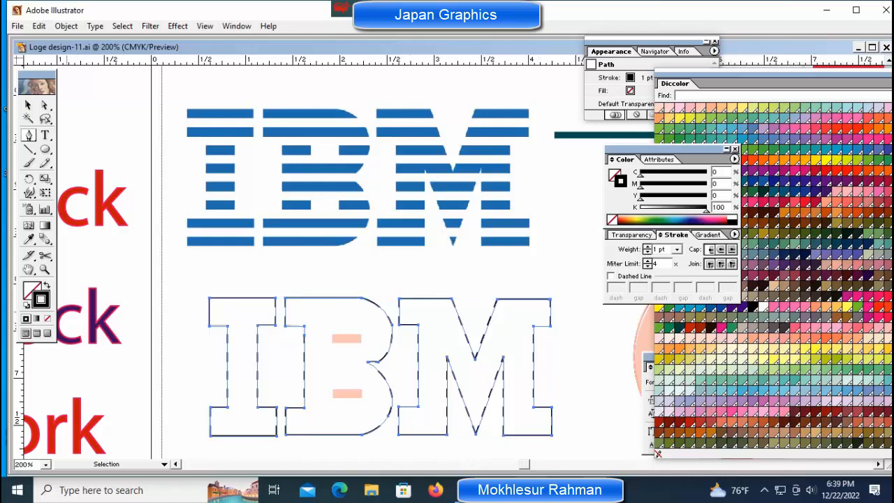
{"action": "left_click", "coordinate": [48, 318]}
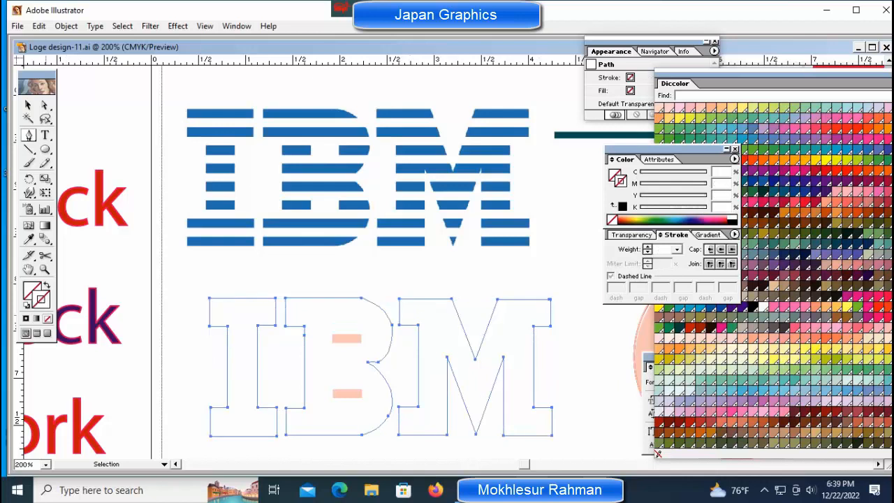
{"action": "key", "text": "x"}
{"action": "left_click", "coordinate": [795, 193]}
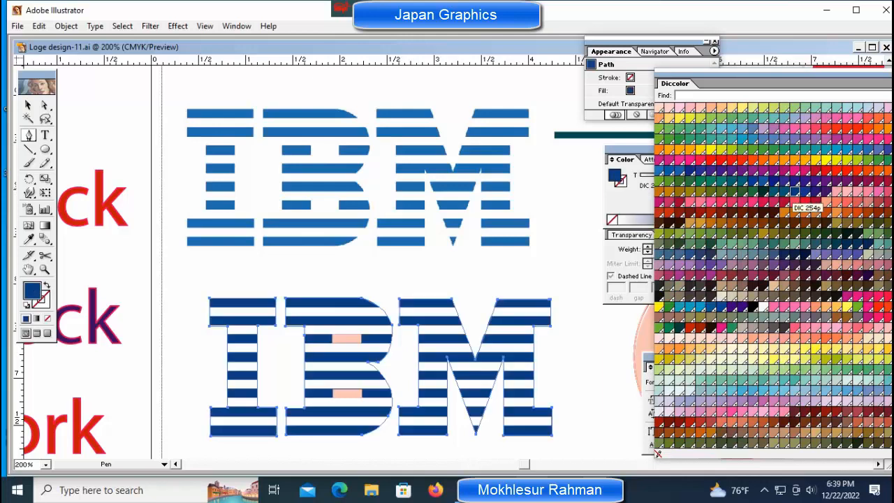
{"action": "key", "text": "ctrl"}
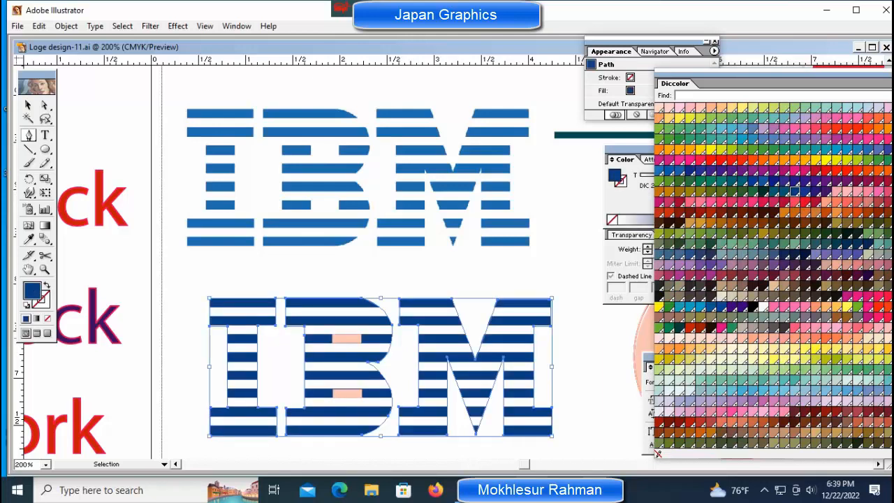
{"action": "key", "text": "ctrl+shift+a"}
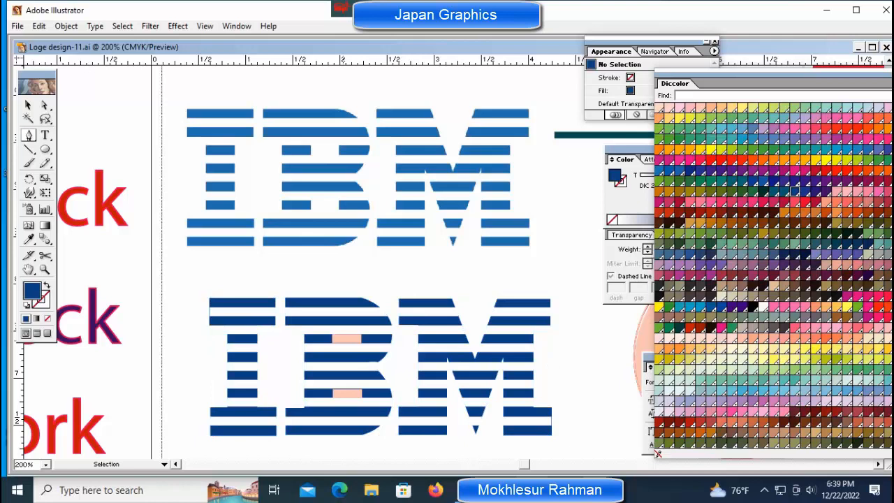
Step: Fill the two small rectangles inside the letter B with a 0% tint of DIC 254p, and deselect them
{"action": "left_click", "coordinate": [348, 339], "text": "ctrl"}
{"action": "left_click", "coordinate": [355, 393], "text": "ctrl+shift"}
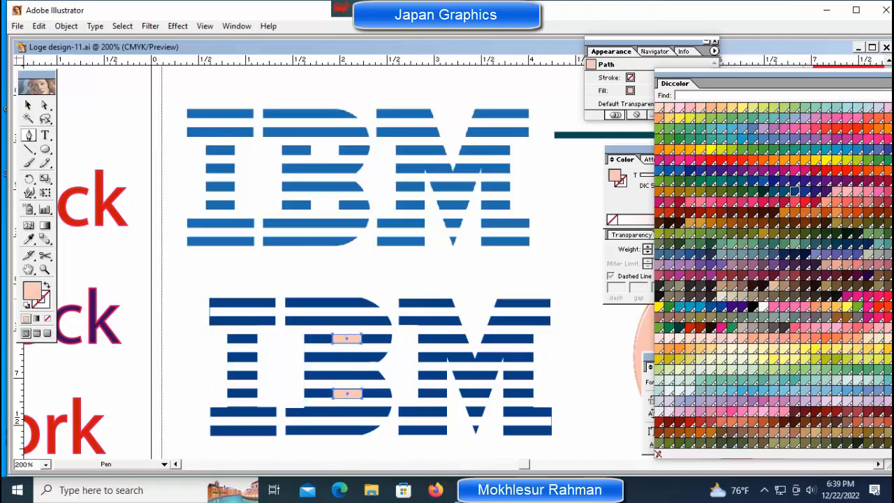
{"action": "left_click", "coordinate": [795, 191]}
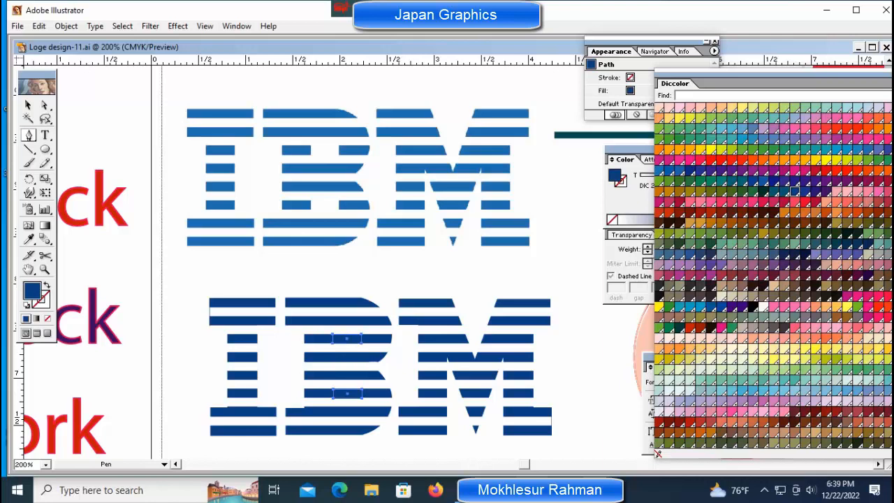
{"action": "left_click", "coordinate": [629, 150]}
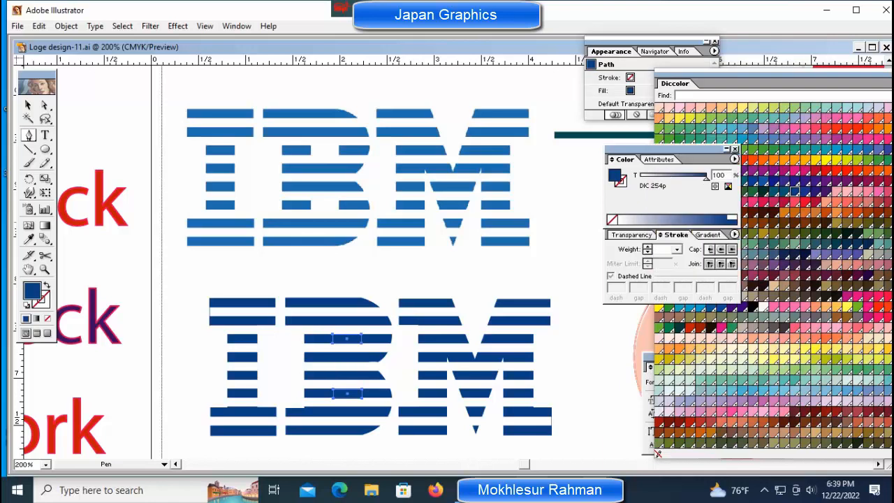
{"action": "left_click", "coordinate": [731, 217]}
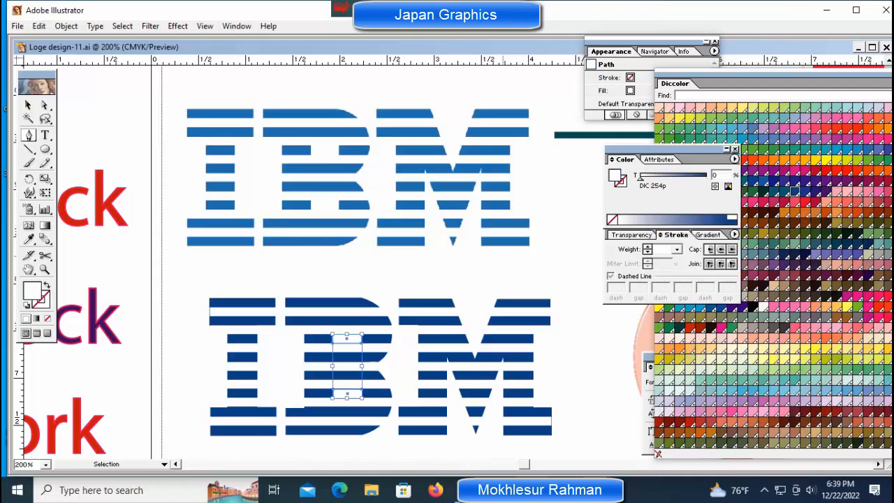
{"action": "left_click", "coordinate": [494, 274], "text": "ctrl"}
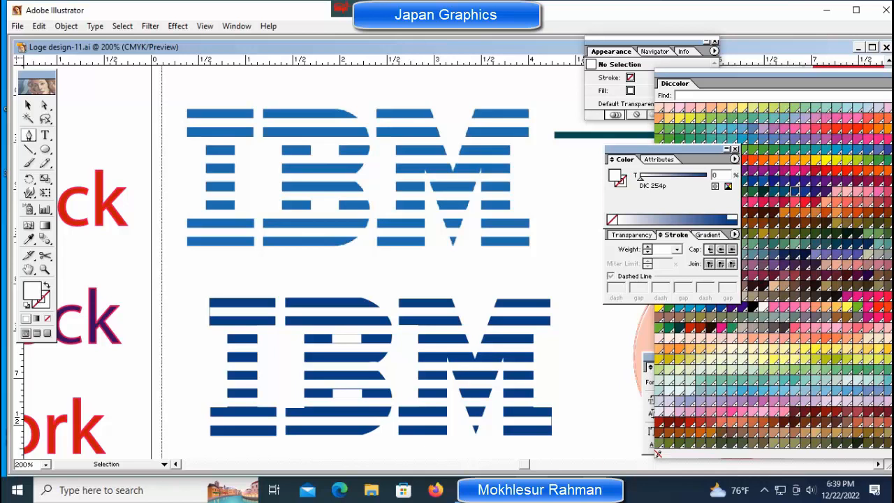
Step: Recolor the traced I, B and M letters with the lighter blue DIC 141p to match the reference, and deselect them
{"action": "key", "text": "ctrl+minus"}
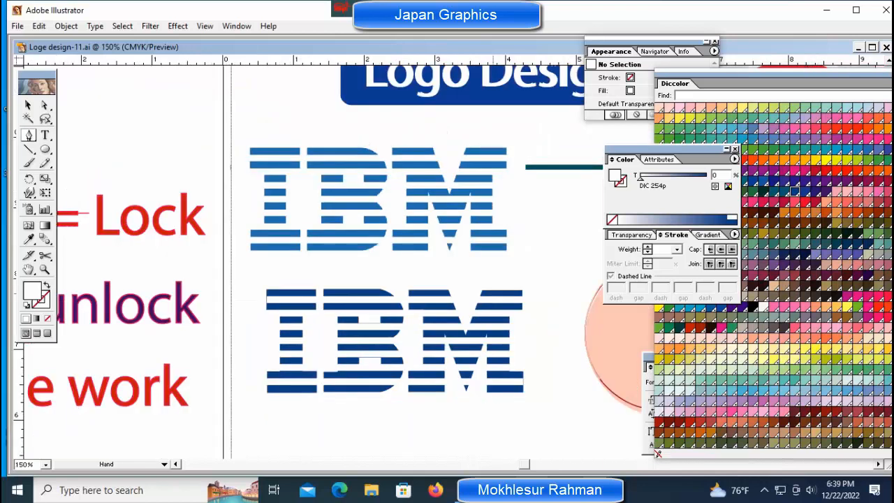
{"action": "left_click_drag", "start_coordinate": [493, 274], "coordinate": [366, 242]}
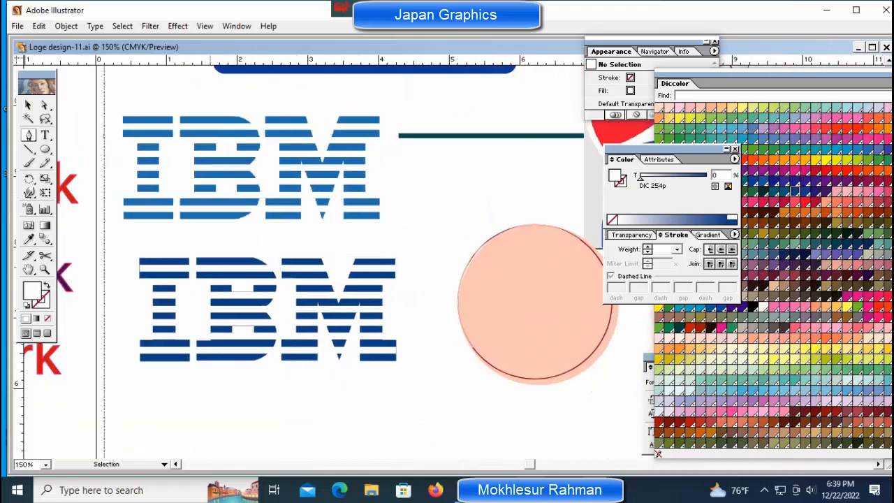
{"action": "left_click", "coordinate": [214, 275], "text": "ctrl"}
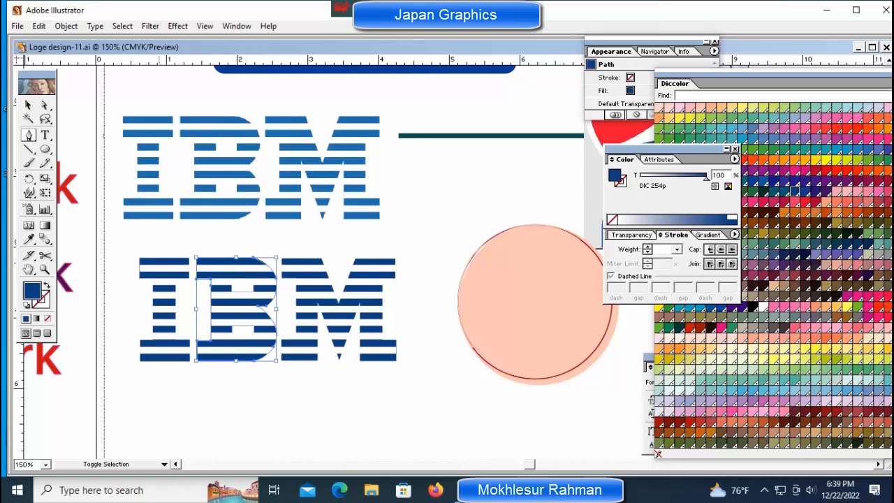
{"action": "left_click", "coordinate": [160, 273], "text": "ctrl+shift"}
{"action": "left_click", "coordinate": [300, 273], "text": "ctrl+shift"}
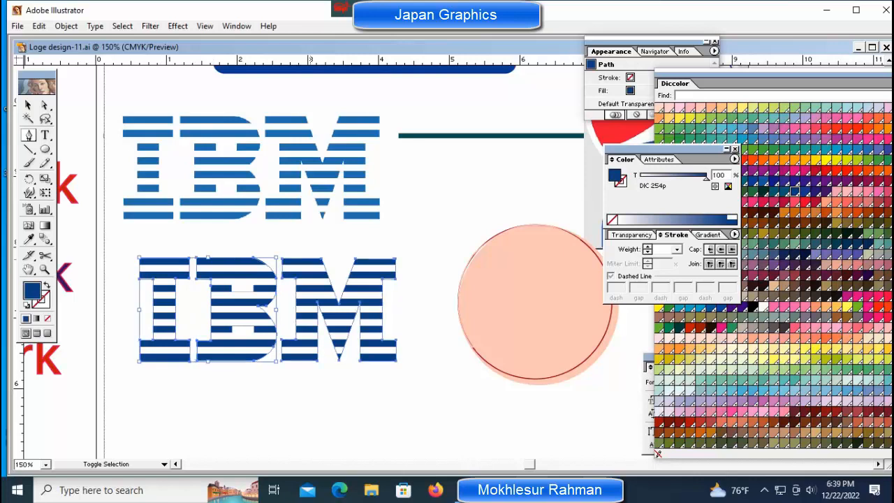
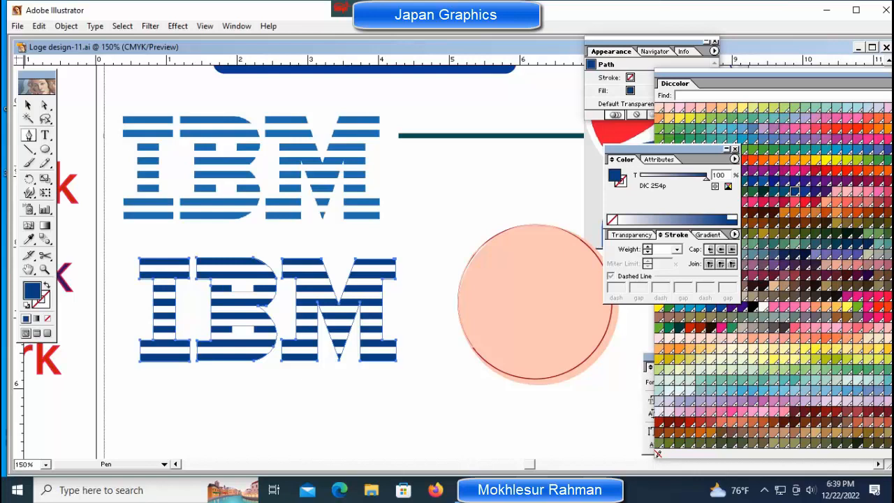
{"action": "left_click", "coordinate": [795, 190]}
{"action": "left_click", "coordinate": [868, 148]}
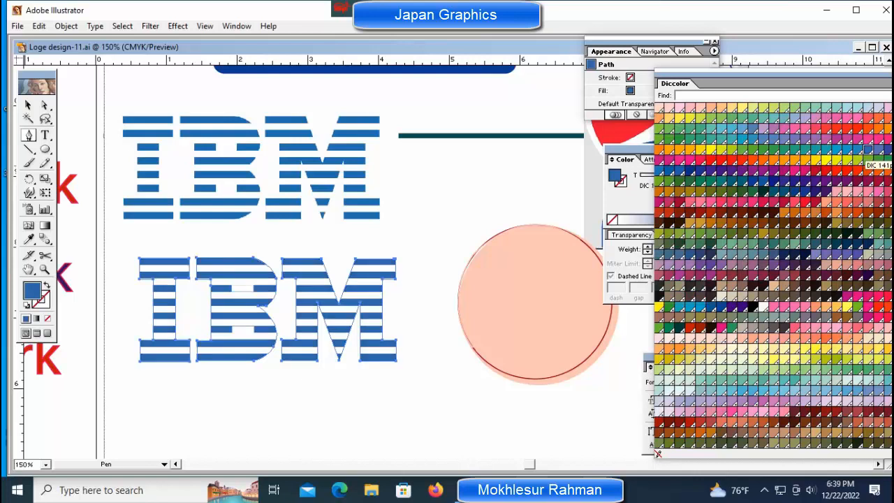
{"action": "left_click", "coordinate": [482, 185], "text": "ctrl"}
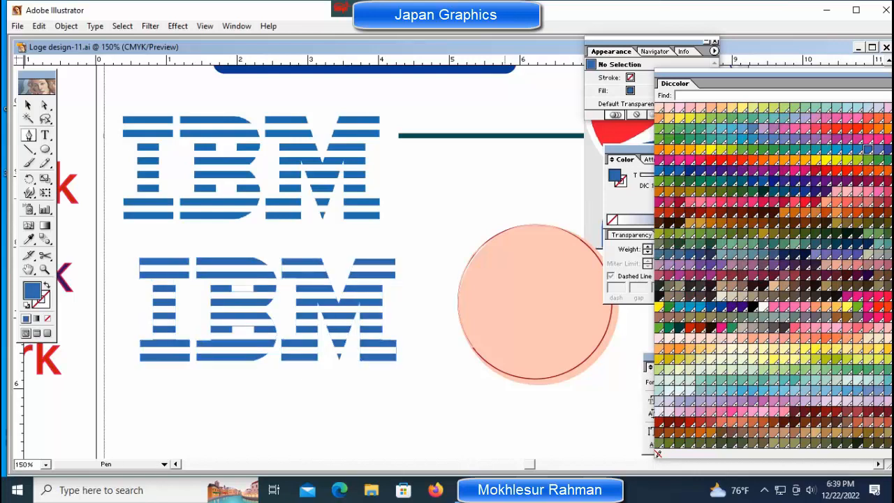
Step: Remove the stroke from the larger outer circle of the traced Pepsi logo
{"action": "key", "text": "ctrl"}
{"action": "key", "text": "ctrl+minus"}
{"action": "key", "text": "ctrl+minus"}
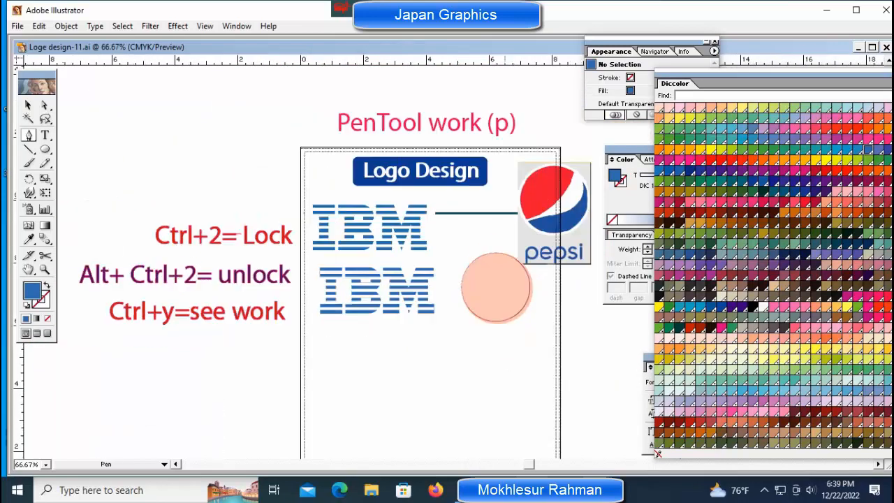
{"action": "scroll", "coordinate": [324, 303], "scroll_direction": "right", "scroll_amount": 3}
{"action": "key", "text": "ctrl+space"}
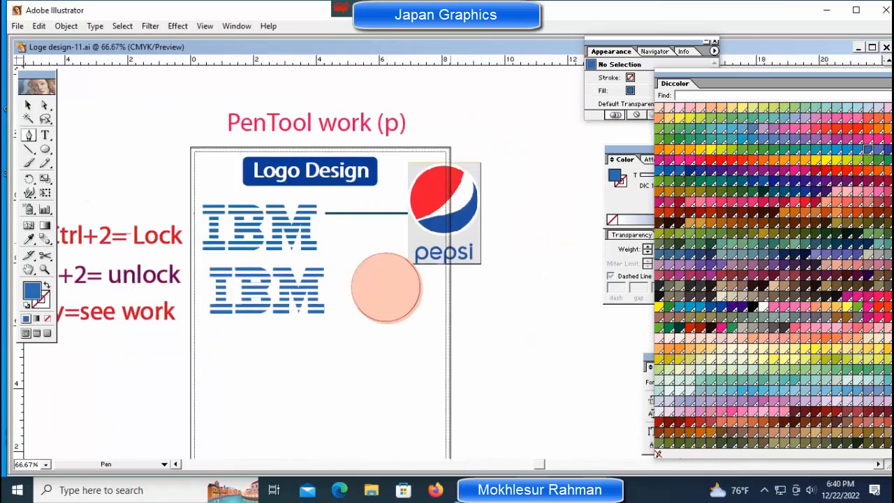
{"action": "key", "text": "ctrl+plus"}
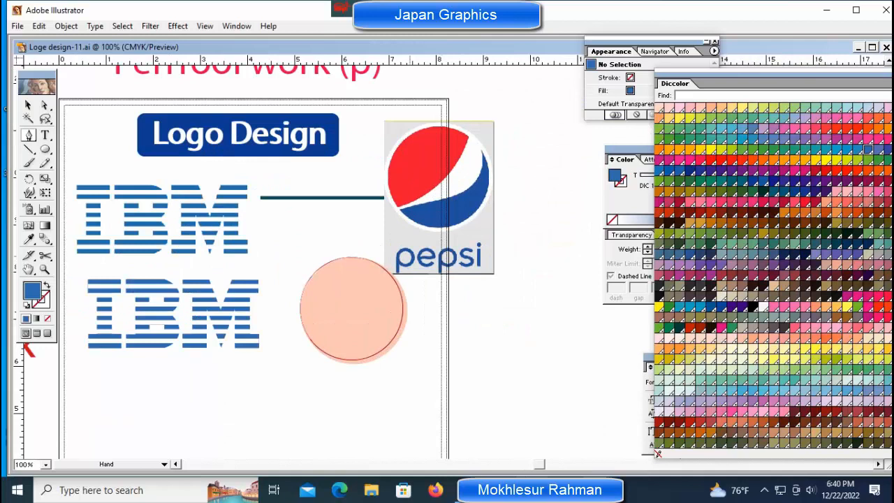
{"action": "left_click", "coordinate": [412, 262], "text": "ctrl"}
{"action": "left_click_drag", "start_coordinate": [410, 262], "coordinate": [347, 262]}
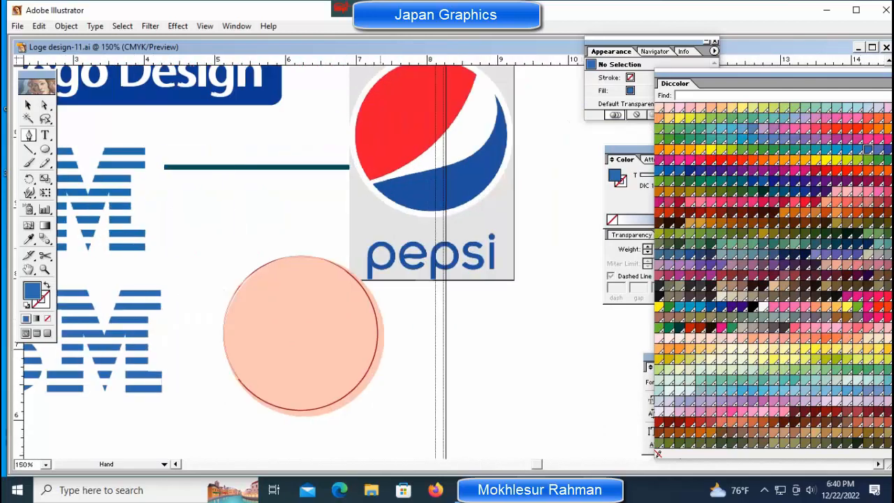
{"action": "left_click", "coordinate": [375, 311], "text": "ctrl"}
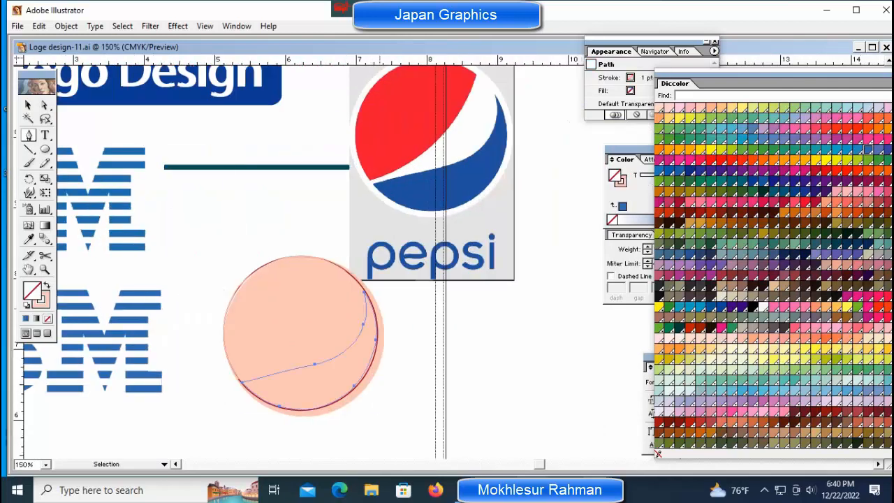
{"action": "left_click", "coordinate": [380, 314], "text": "ctrl"}
{"action": "key", "text": "slash"}
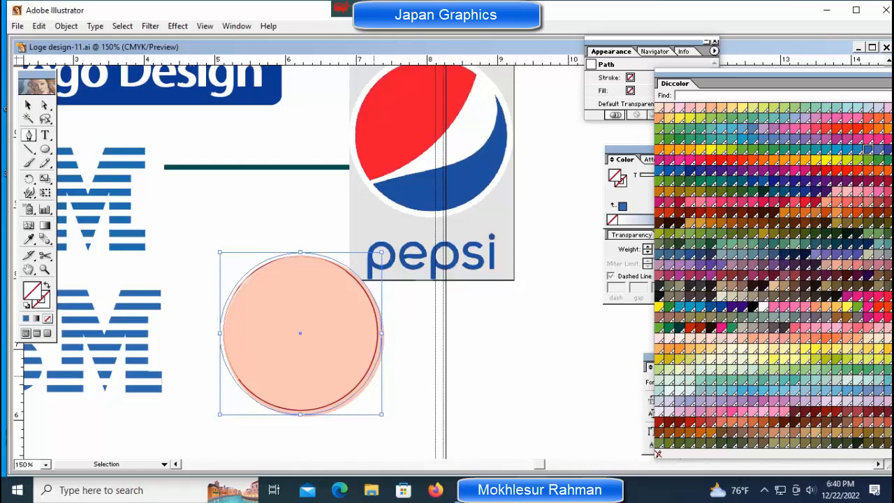
Step: Set the fill of the larger outer circle of the traced Pepsi logo to a 0% tint of DIC 5p, and deselect it
{"action": "left_click", "coordinate": [374, 375], "text": "ctrl"}
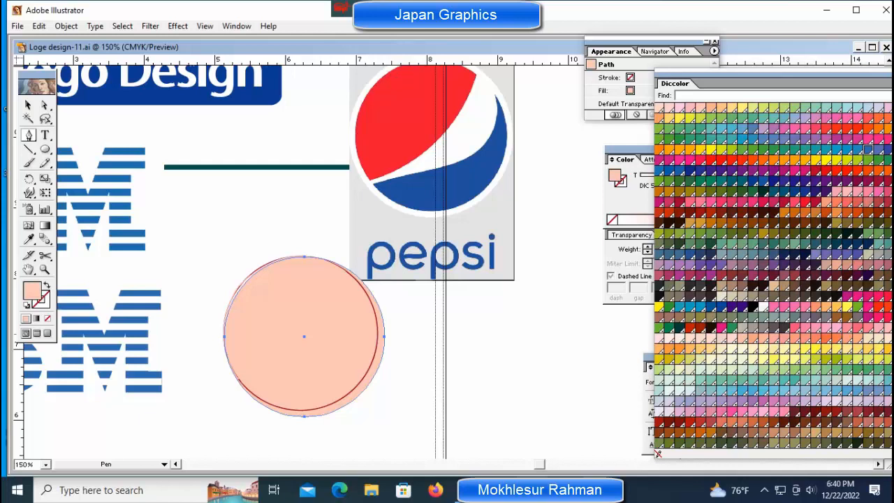
{"action": "key", "text": "F6"}
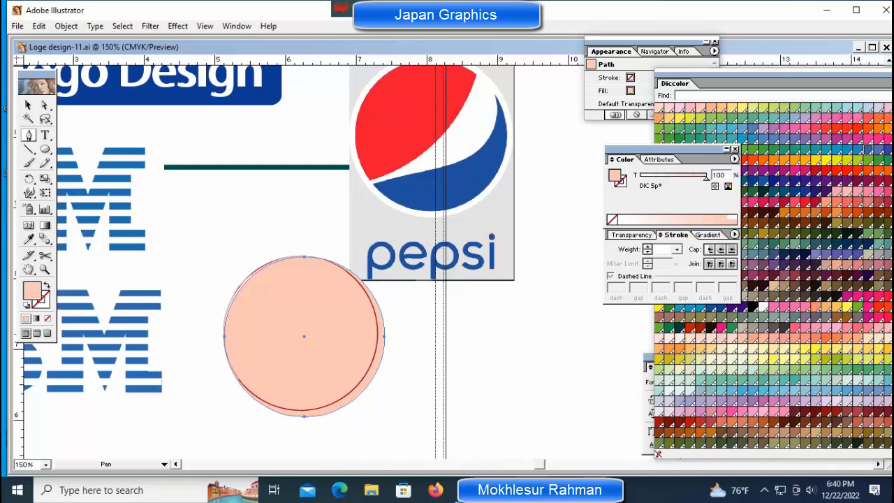
{"action": "type", "text": "0"}
{"action": "key", "text": "Return"}
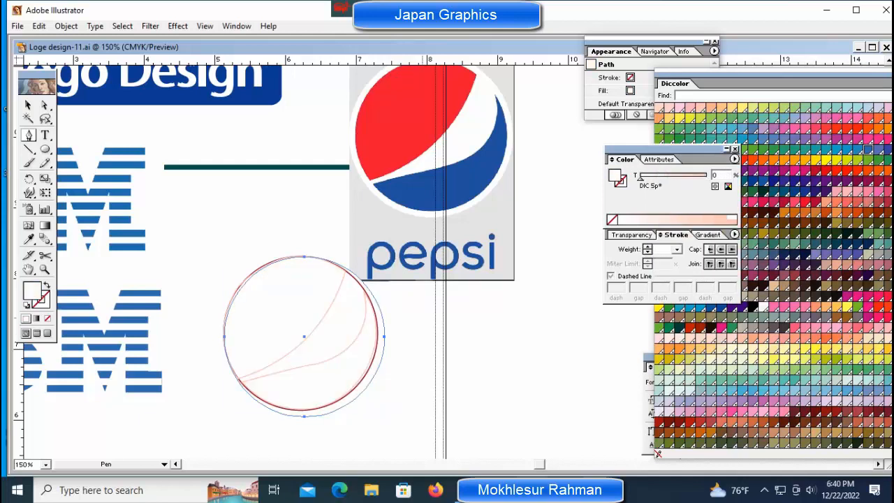
{"action": "key", "text": "ctrl+space"}
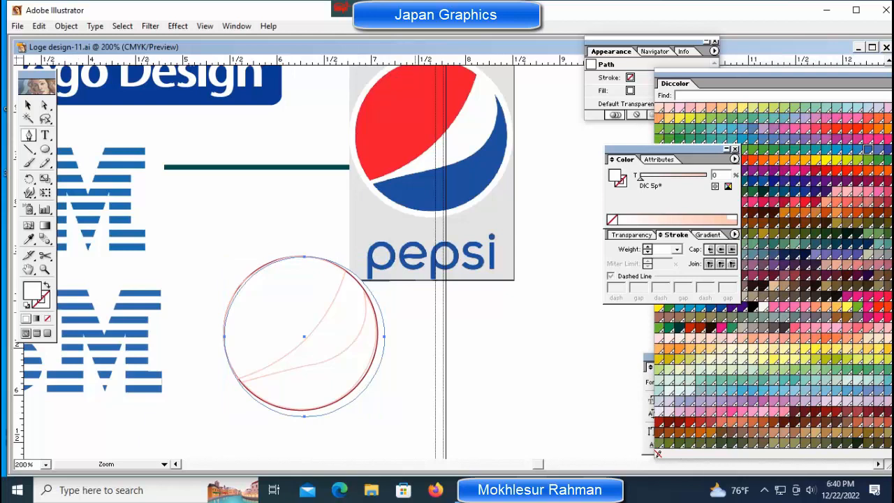
{"action": "left_click", "coordinate": [418, 317], "text": "ctrl"}
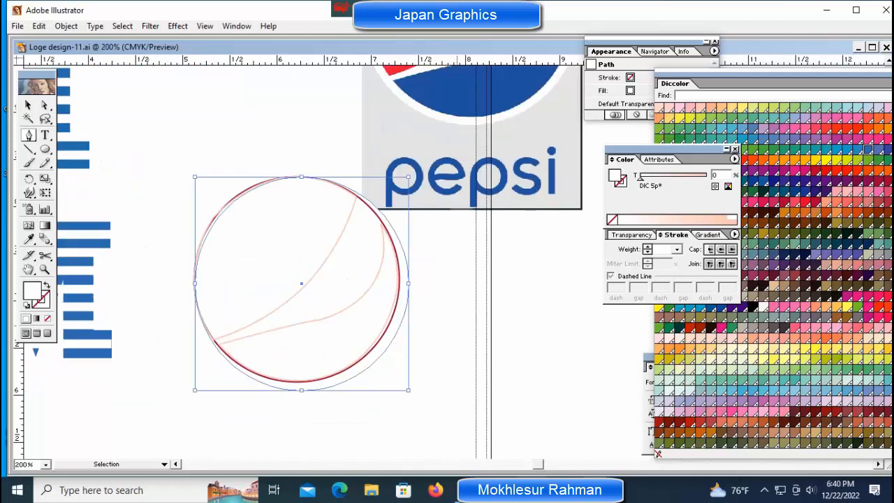
{"action": "key", "text": "ctrl+shift+a"}
{"action": "left_click", "coordinate": [190, 280]}
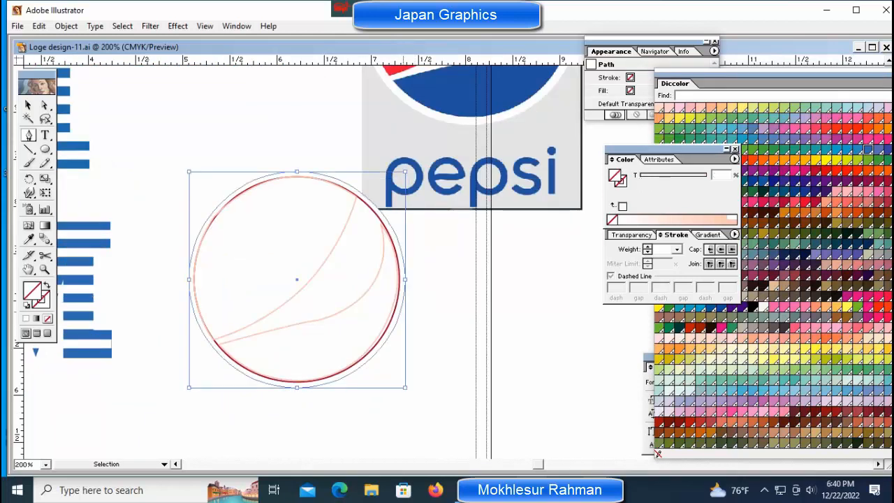
{"action": "key", "text": "ctrl+shift+a"}
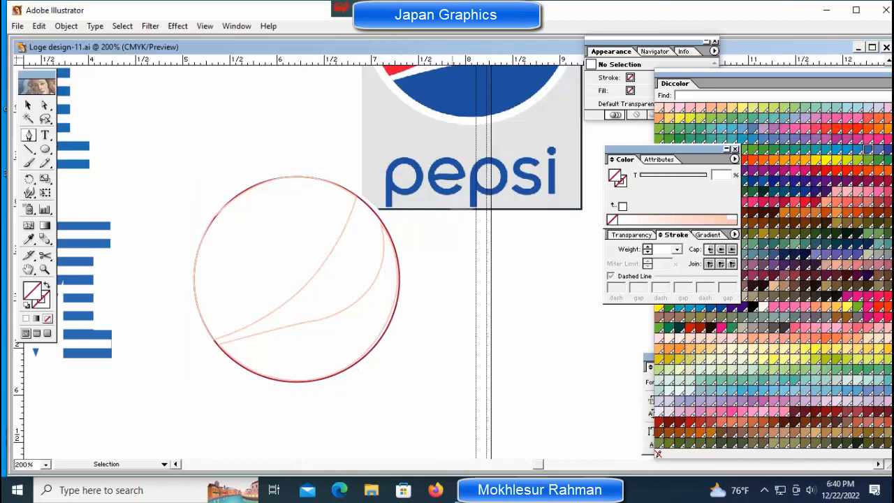
Step: Remove the stroke from the lower wave shape of the traced Pepsi emblem, fill it with a medium blue matching the reference, and deselect it
{"action": "key", "text": "space"}
{"action": "left_click_drag", "start_coordinate": [453, 279], "coordinate": [453, 356]}
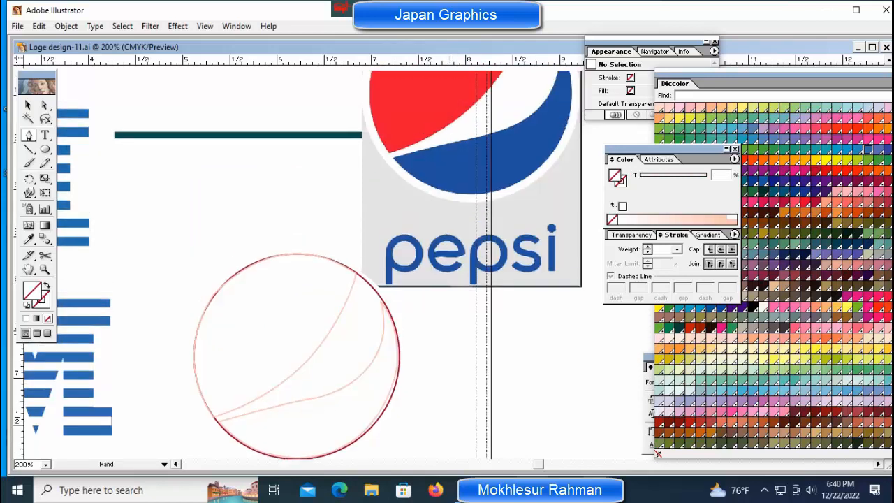
{"action": "left_click", "coordinate": [311, 355]}
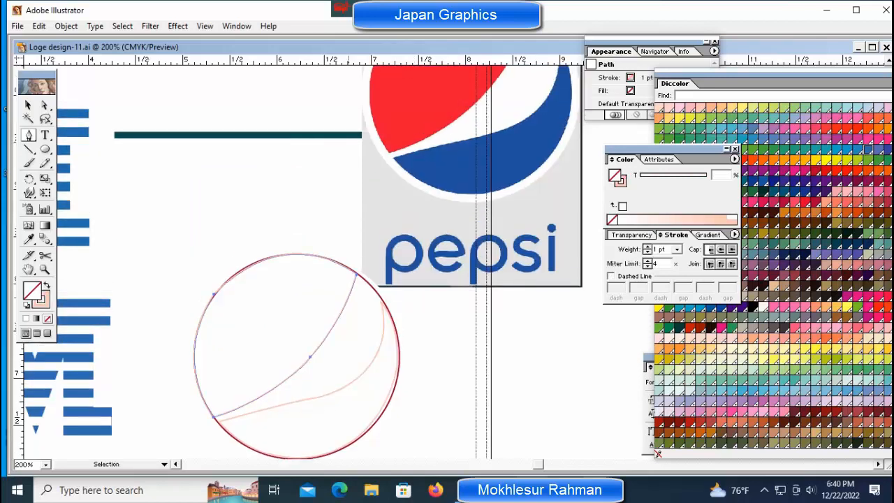
{"action": "left_click", "coordinate": [370, 355]}
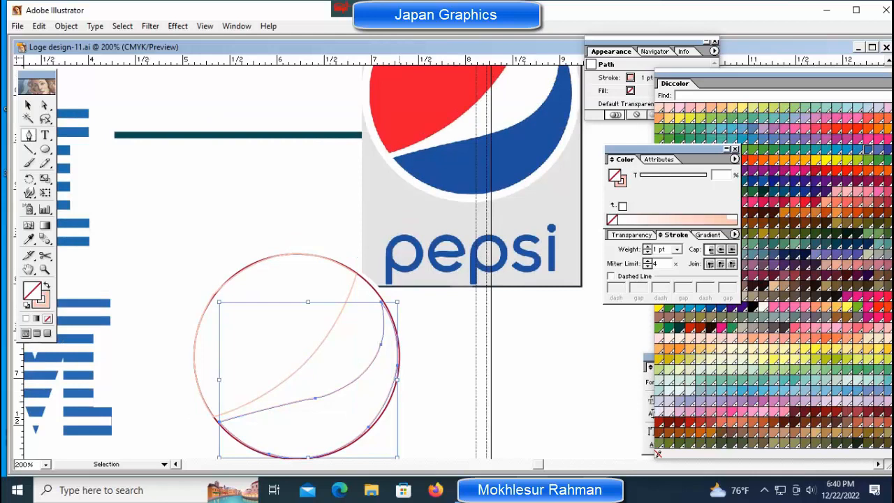
{"action": "key", "text": "p"}
{"action": "key", "text": "ctrl+minus"}
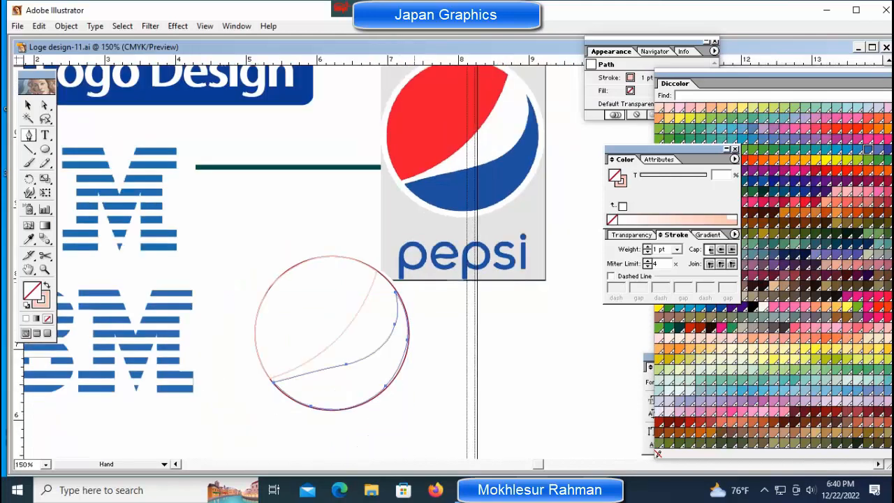
{"action": "left_click_drag", "start_coordinate": [349, 314], "coordinate": [301, 315]}
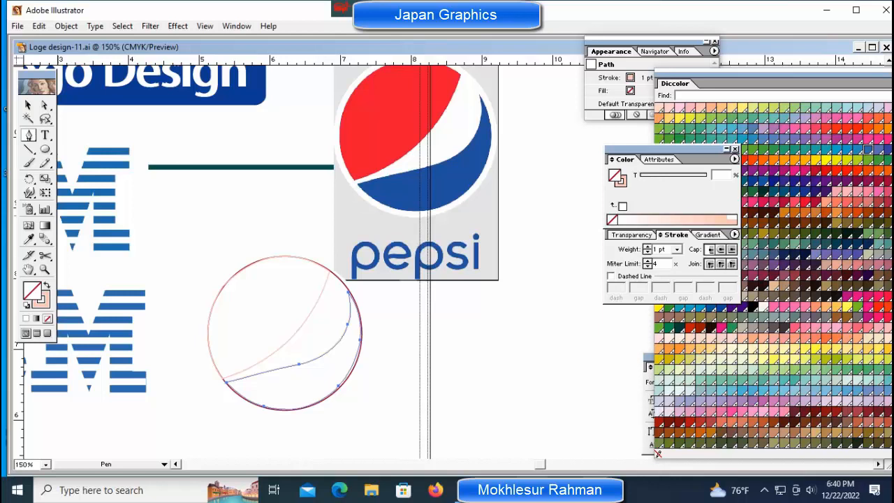
{"action": "key", "text": "slash"}
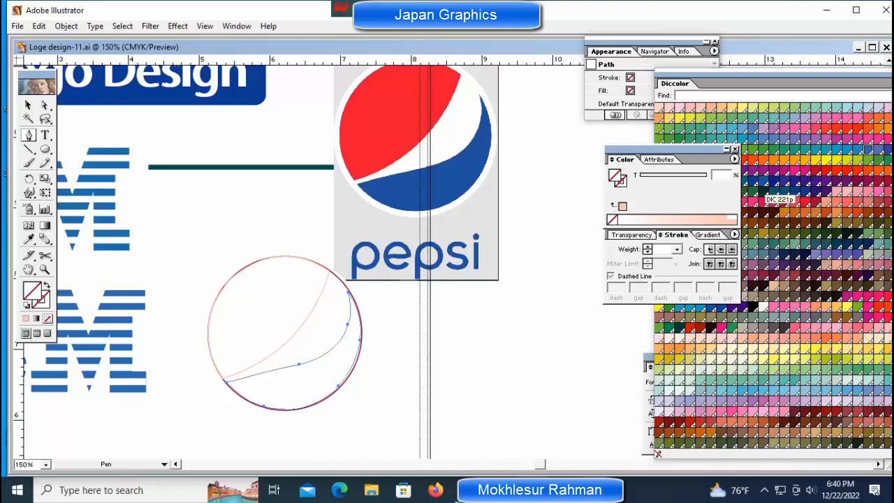
{"action": "left_click", "coordinate": [773, 181]}
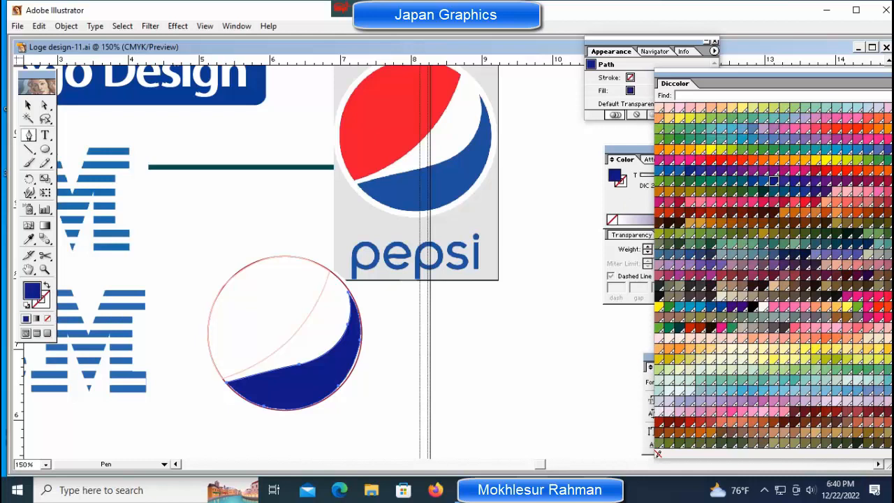
{"action": "left_click", "coordinate": [763, 181]}
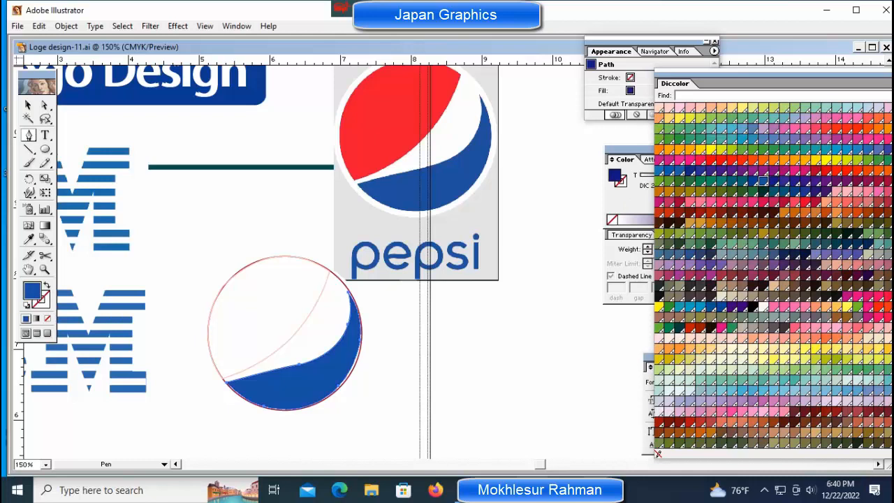
{"action": "key", "text": "ctrl+shift+a"}
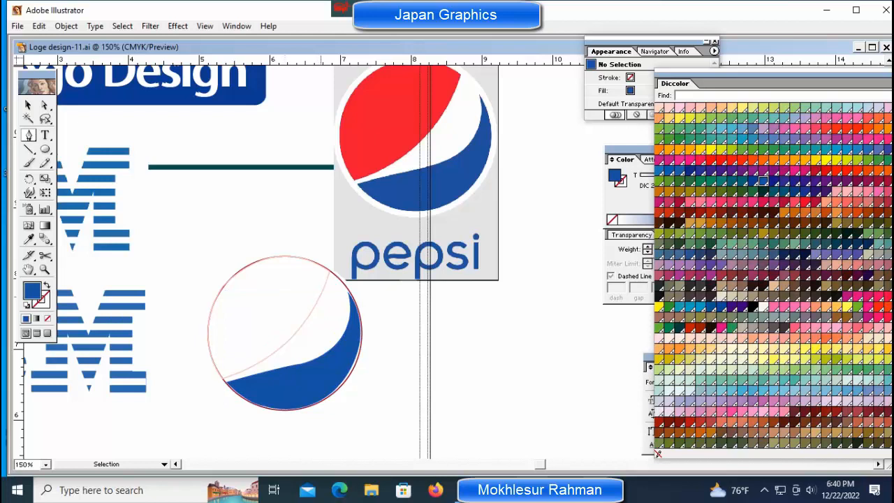
Step: Remove the stroke from the upper shape of the traced Pepsi emblem, fill it with bright red, and deselect it
{"action": "left_click", "coordinate": [319, 295], "text": "ctrl"}
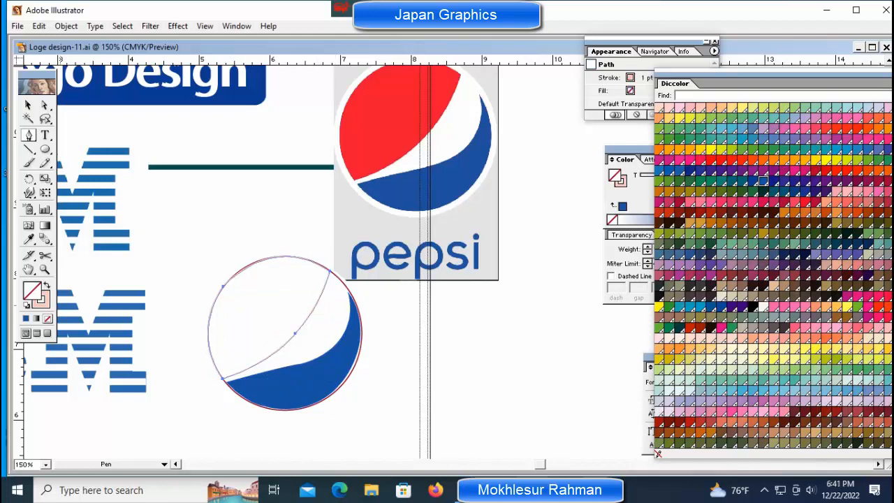
{"action": "key", "text": "x"}
{"action": "key", "text": "slash"}
{"action": "key", "text": "x"}
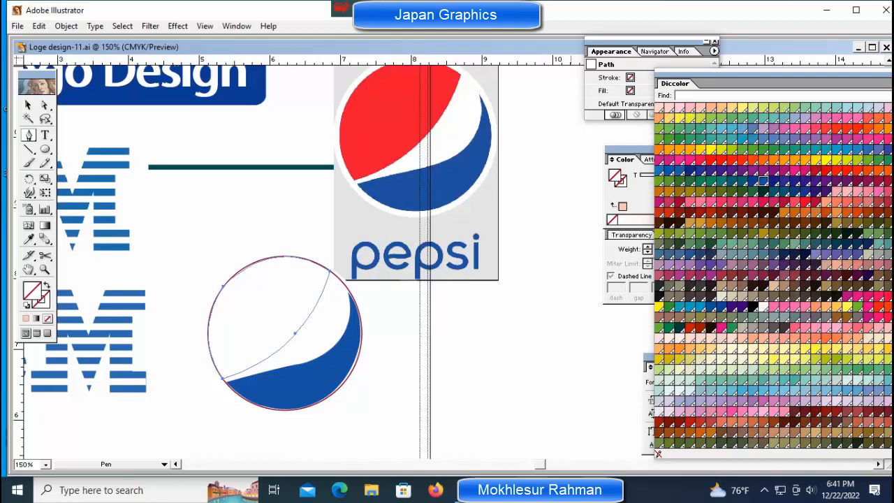
{"action": "left_click", "coordinate": [836, 170]}
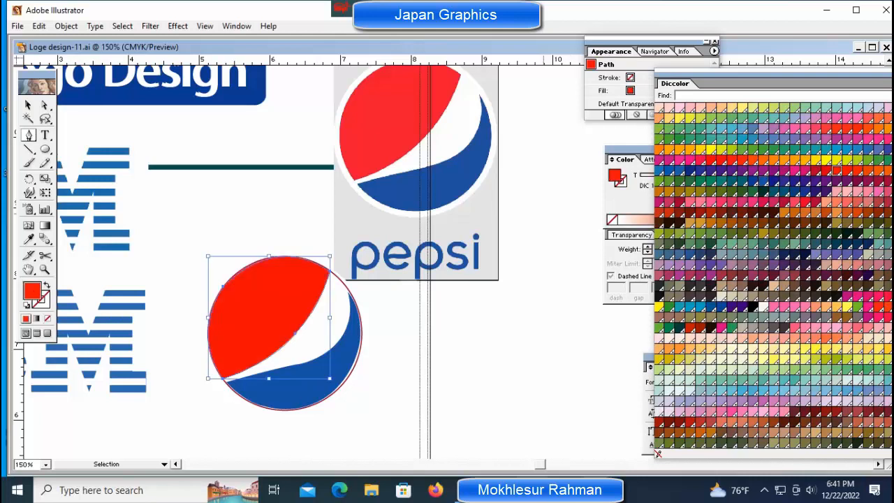
{"action": "key", "text": "ctrl+shift+a"}
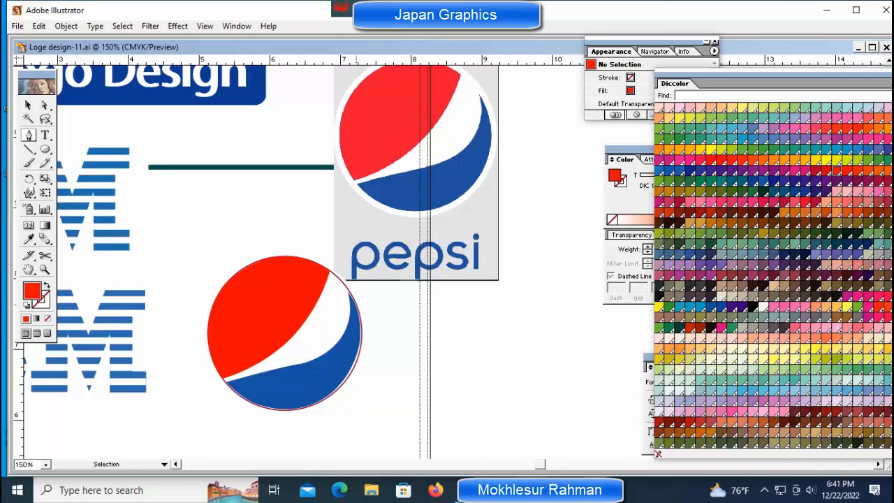
Step: Set the stroke of the emblem's inner circle to a 0% tint of DIC 273p, and deselect it
{"action": "left_click", "coordinate": [265, 314]}
{"action": "key", "text": "p"}
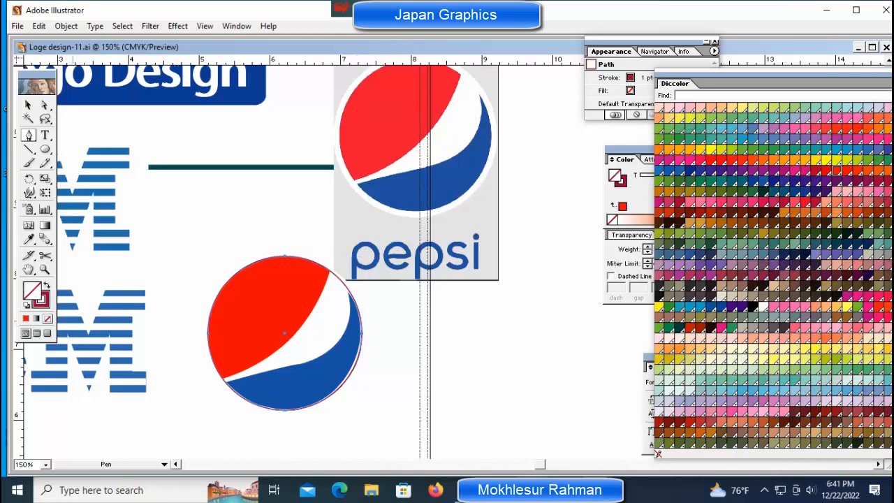
{"action": "key", "text": "x"}
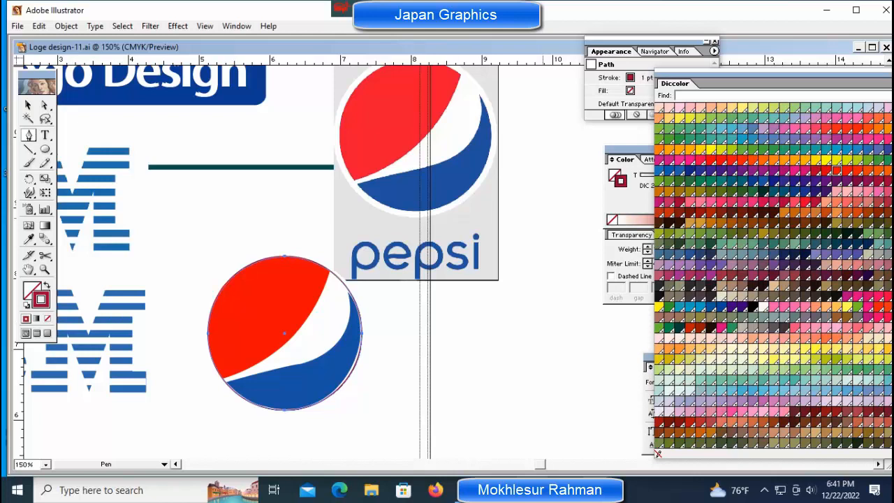
{"action": "key", "text": "F6"}
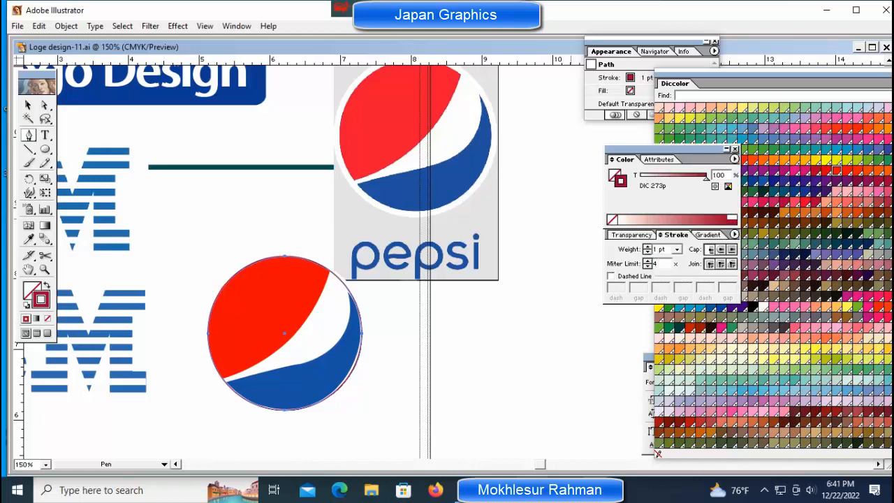
{"action": "key", "text": "slash"}
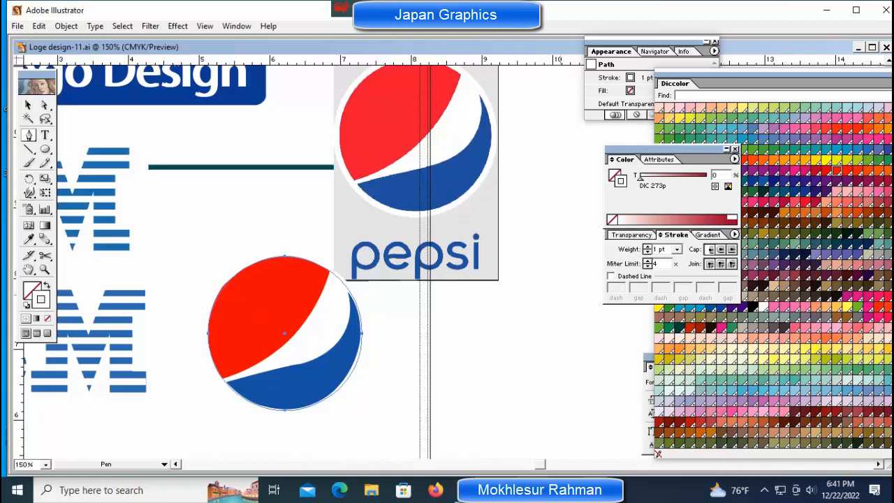
{"action": "key", "text": "ctrl+shift+a"}
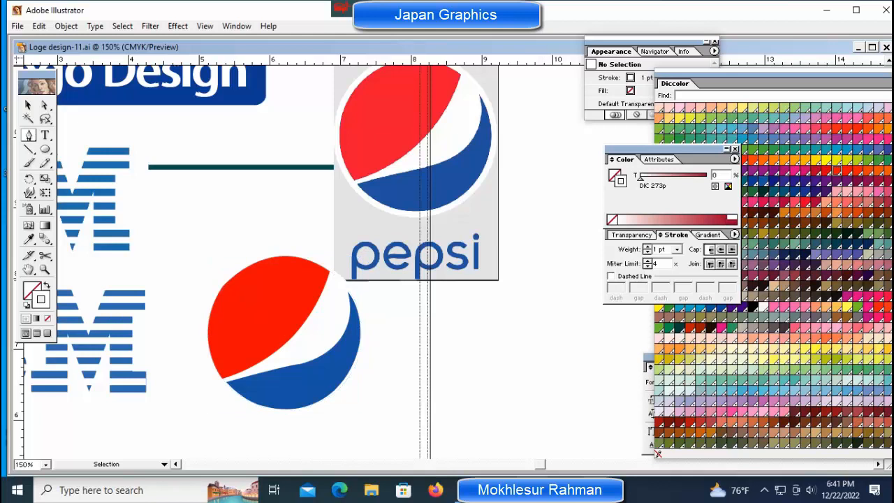
Step: Move the Pepsi reference image off the page, just beyond its right edge, clear of the artwork
{"action": "key", "text": "ctrl+1"}
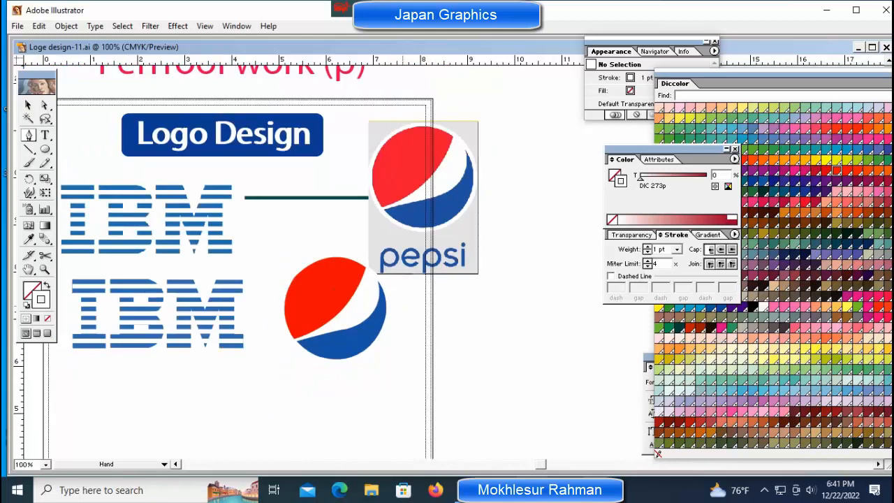
{"action": "left_click_drag", "start_coordinate": [402, 202], "coordinate": [424, 209]}
{"action": "left_click", "coordinate": [346, 201], "text": "ctrl"}
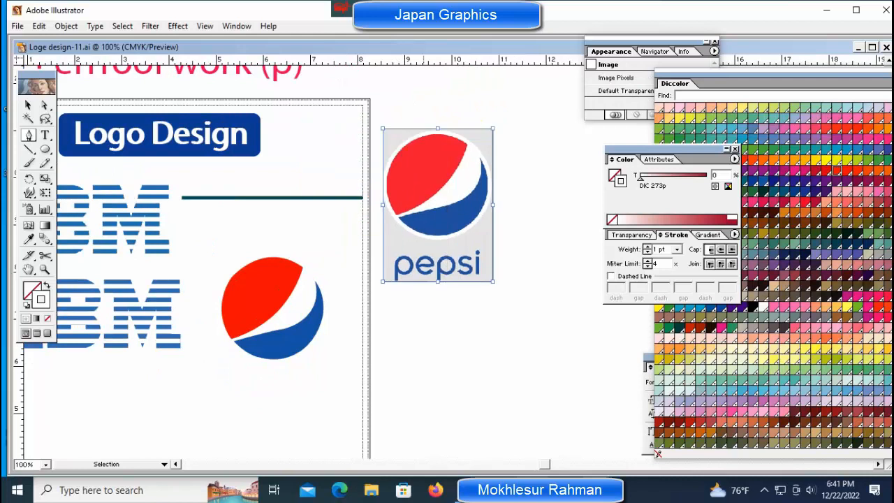
Step: Draw a tall rectangle around the traced Pepsi emblem, with extra space below it
{"action": "key", "text": "p"}
{"action": "key", "text": "l"}
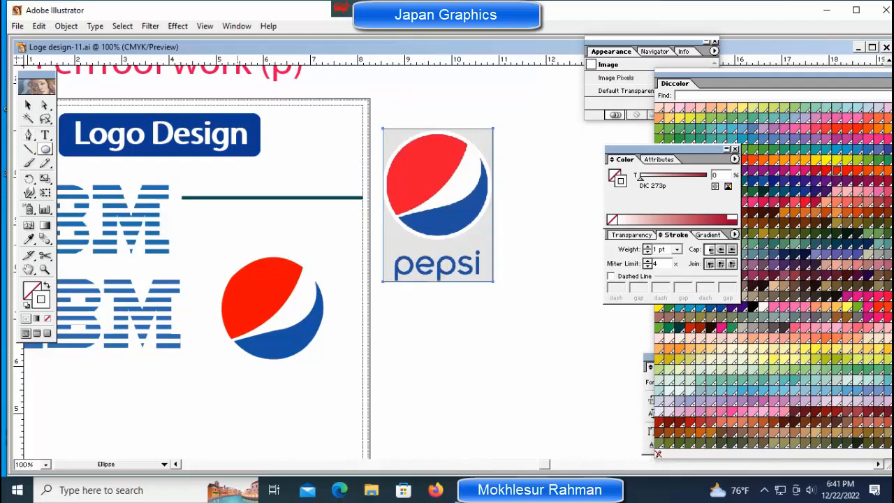
{"action": "left_click_drag", "start_coordinate": [45, 149], "coordinate": [59, 152]}
{"action": "left_click_drag", "start_coordinate": [211, 225], "coordinate": [336, 406]}
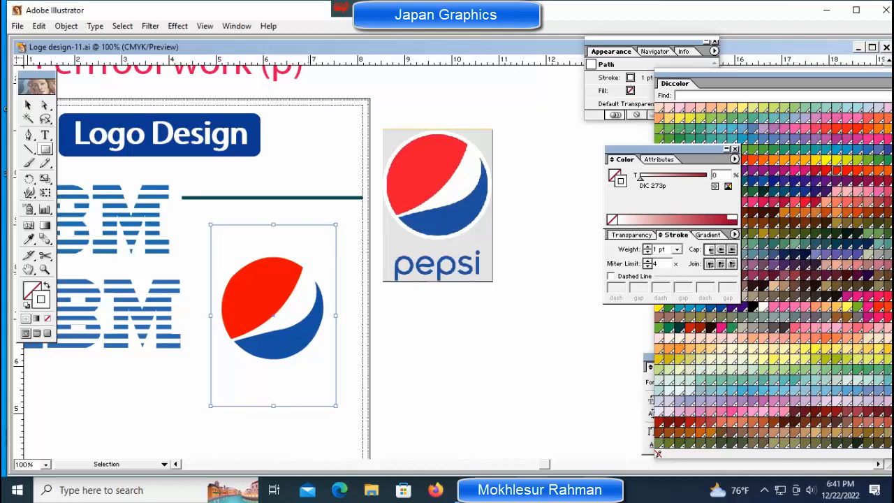
Step: Fill the background rectangle with light gray in CMYK mode, using C 0, M 0, Y 0 and K 20%
{"action": "key", "text": "x"}
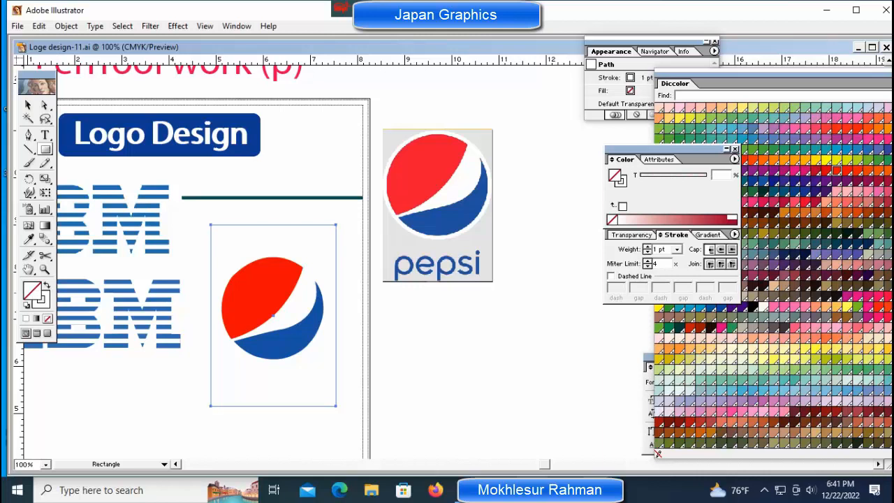
{"action": "left_click", "coordinate": [732, 217]}
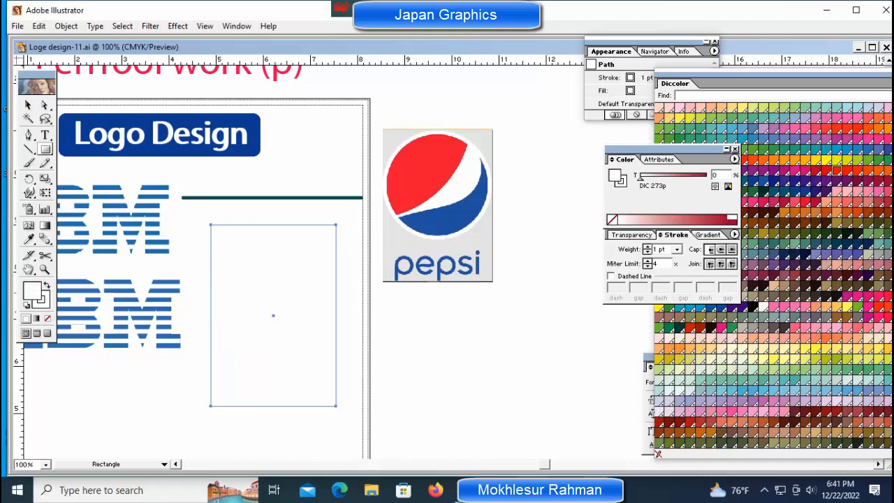
{"action": "left_click", "coordinate": [733, 159]}
{"action": "left_click", "coordinate": [763, 216]}
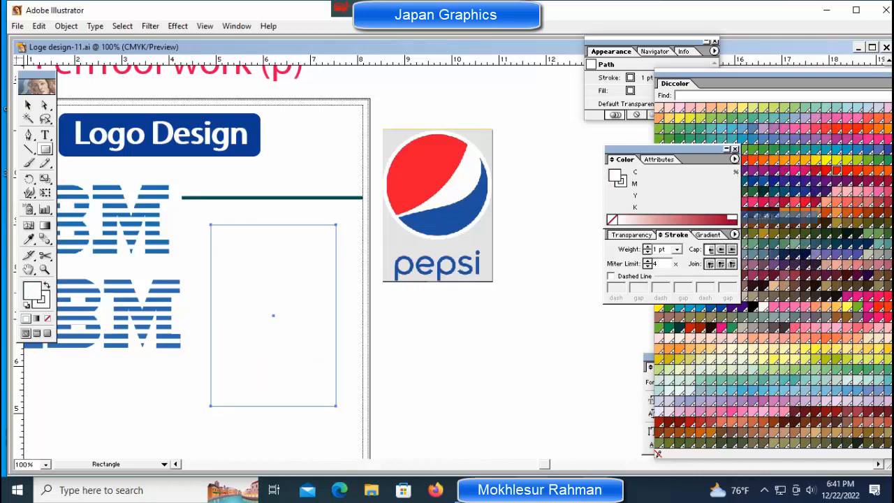
{"action": "left_click", "coordinate": [715, 207]}
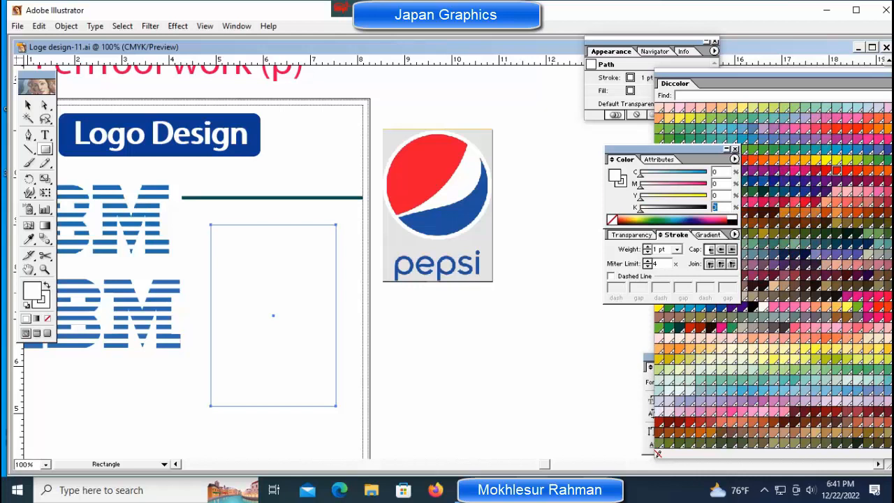
{"action": "type", "text": "20"}
{"action": "key", "text": "Return"}
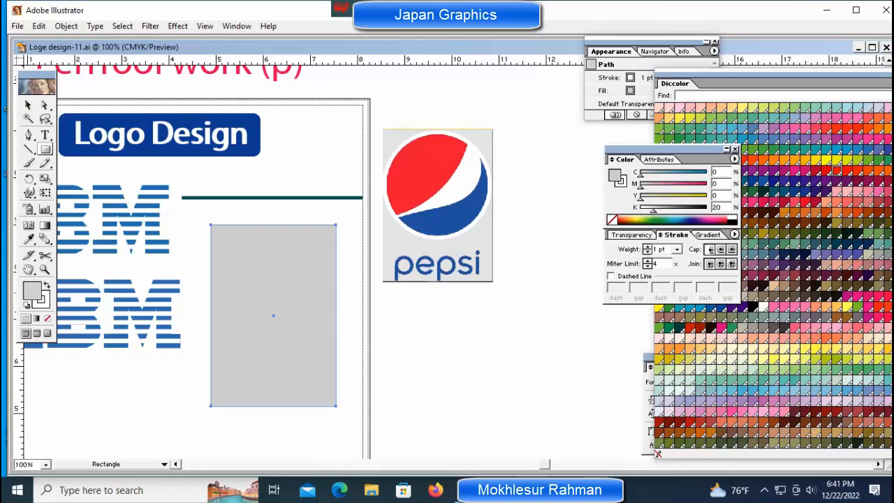
Step: Arrange the traced Pepsi emblem in front of the gray background rectangle and deselect everything
{"action": "key", "text": "v"}
{"action": "key", "text": "ctrl+shift+a"}
{"action": "key", "text": "m"}
{"action": "left_click_drag", "start_coordinate": [363, 230], "coordinate": [213, 402]}
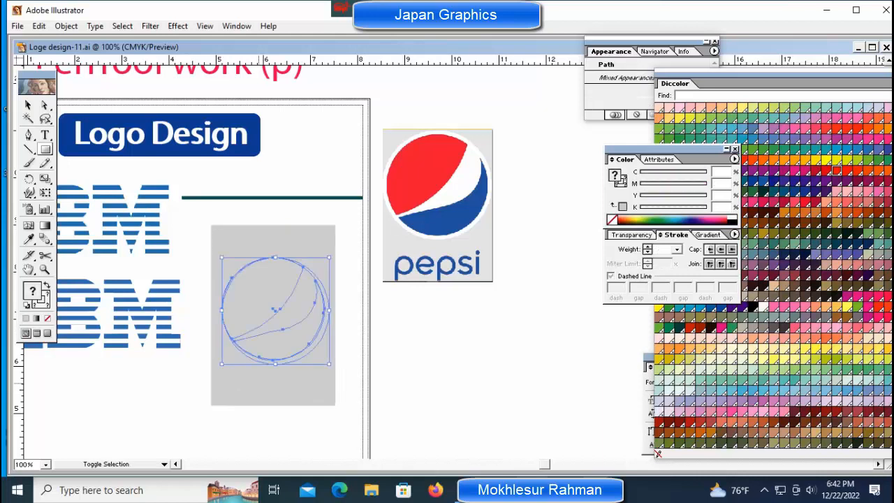
{"action": "key", "text": "z"}
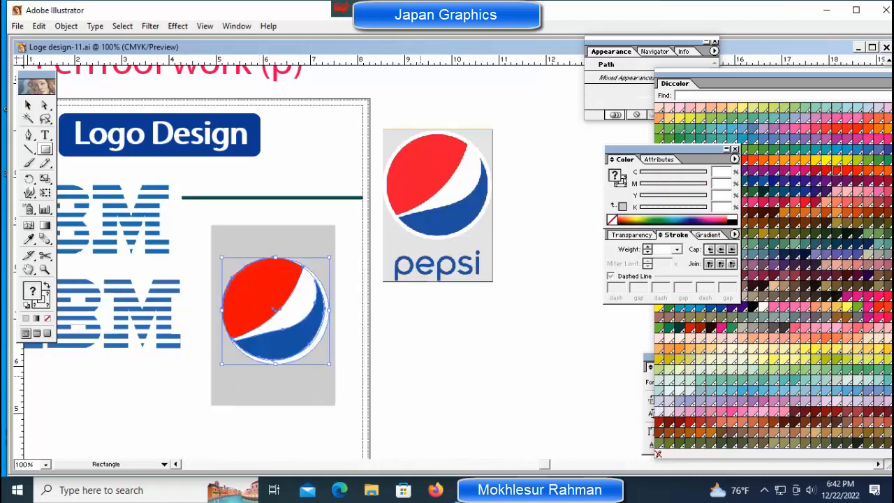
{"action": "key", "text": "ctrl+shift+a"}
Step: Nudge the emblem's white outer circle slightly up and to the left so its rim evenly surrounds the red and blue shapes
{"action": "left_click", "coordinate": [285, 303]}
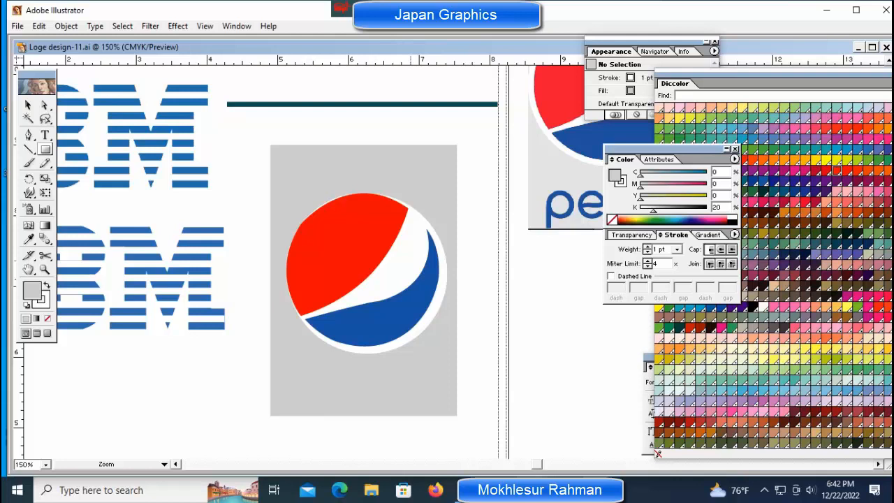
{"action": "left_click", "coordinate": [282, 292]}
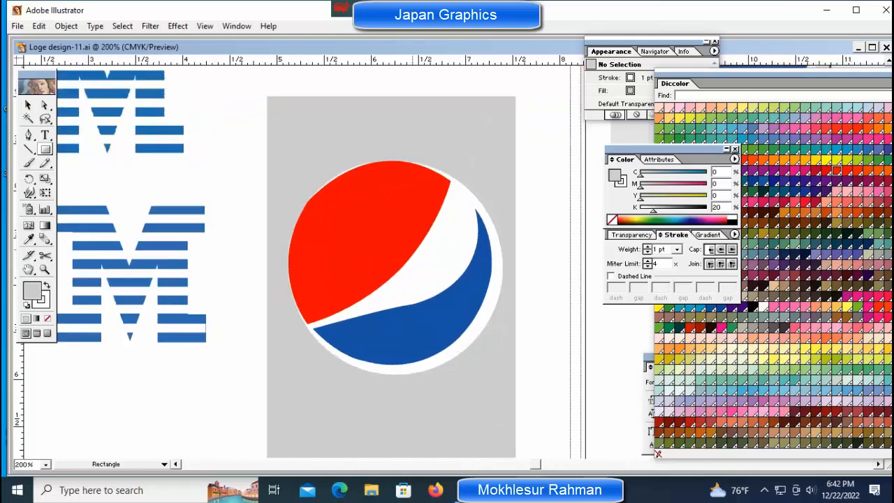
{"action": "left_click", "coordinate": [378, 244], "text": "ctrl"}
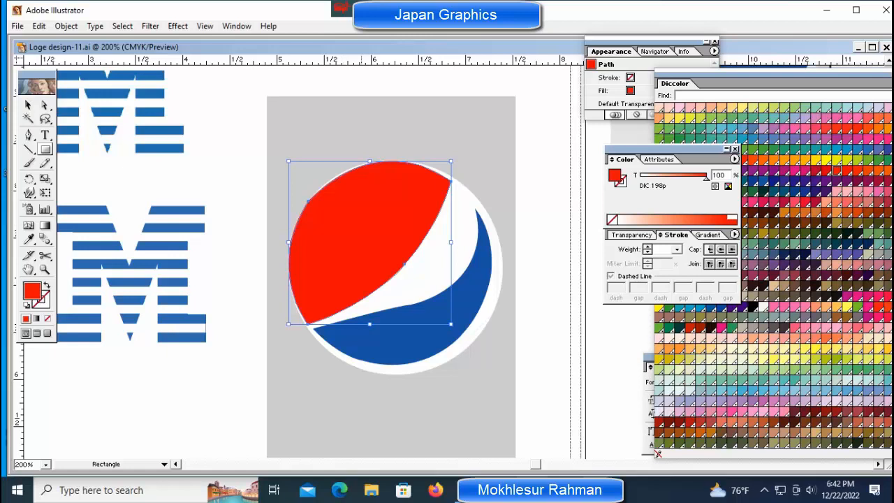
{"action": "key", "text": "ctrl+shift+a"}
{"action": "left_click", "coordinate": [447, 248], "text": "ctrl"}
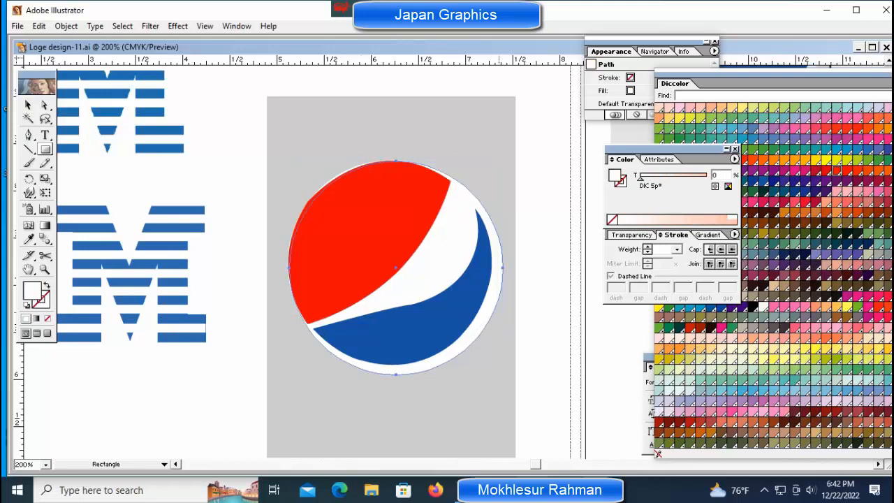
{"action": "key", "text": "Left"}
{"action": "key", "text": "Left"}
{"action": "key", "text": "Left"}
{"action": "key", "text": "Left"}
{"action": "key", "text": "Left"}
{"action": "key", "text": "Left"}
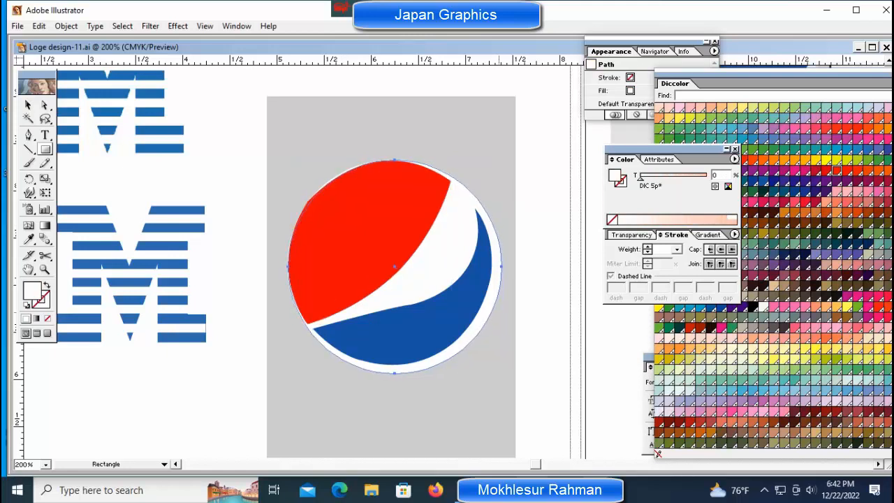
{"action": "key", "text": "Up"}
{"action": "key", "text": "Up"}
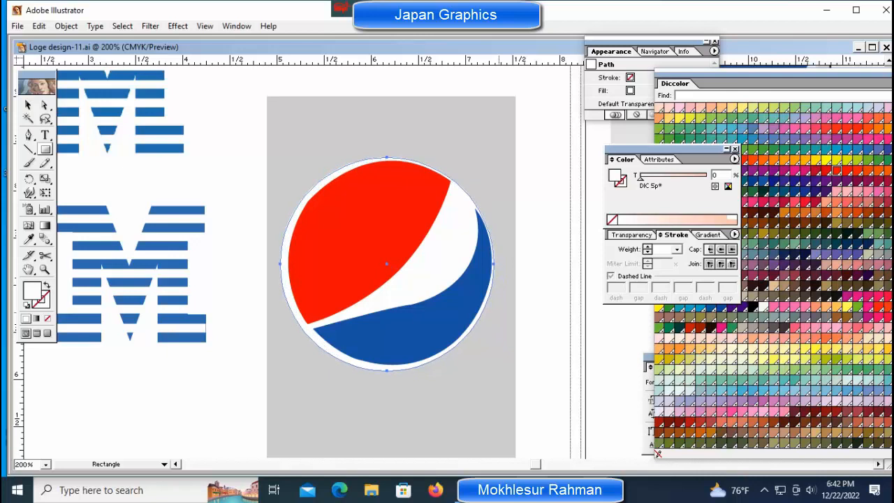
{"action": "key", "text": "Right"}
{"action": "key", "text": "Right"}
{"action": "key", "text": "Right"}
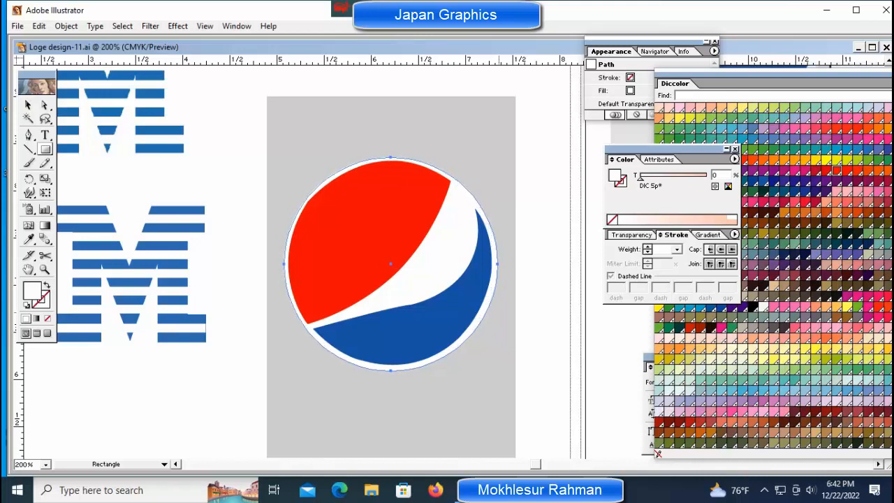
{"action": "key", "text": "Up"}
{"action": "key", "text": "Down"}
{"action": "key", "text": "Up"}
{"action": "key", "text": "Left"}
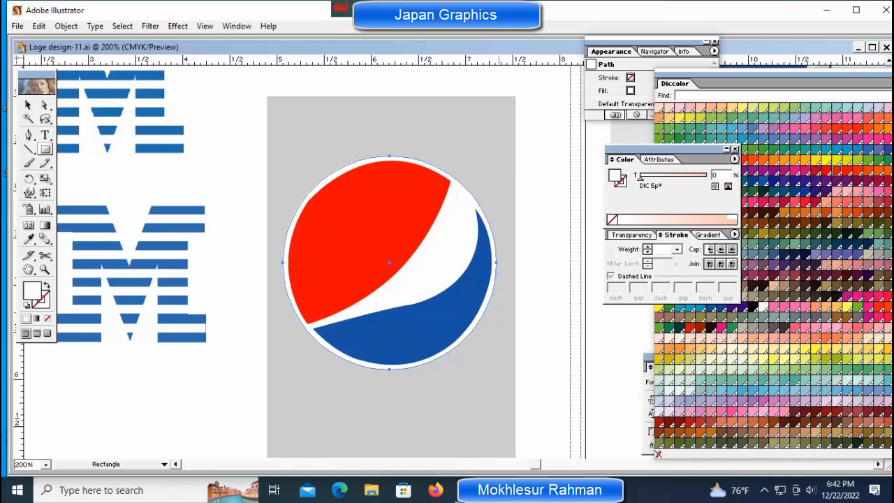
{"action": "key", "text": "Up"}
{"action": "key", "text": "Down"}
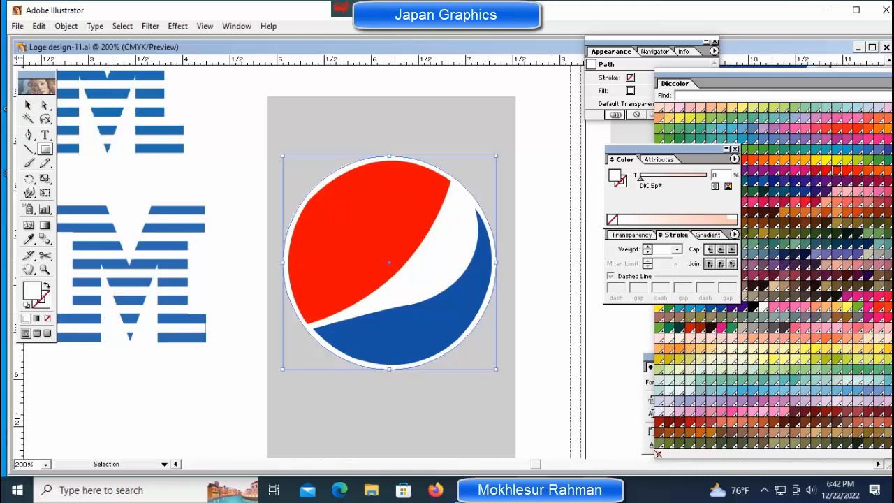
{"action": "key", "text": "ctrl+shift+a"}
Step: Pull the red shape's left edge slightly inward by adjusting the lower direction handle of its upper-left anchor point
{"action": "left_click", "coordinate": [363, 241], "text": "ctrl"}
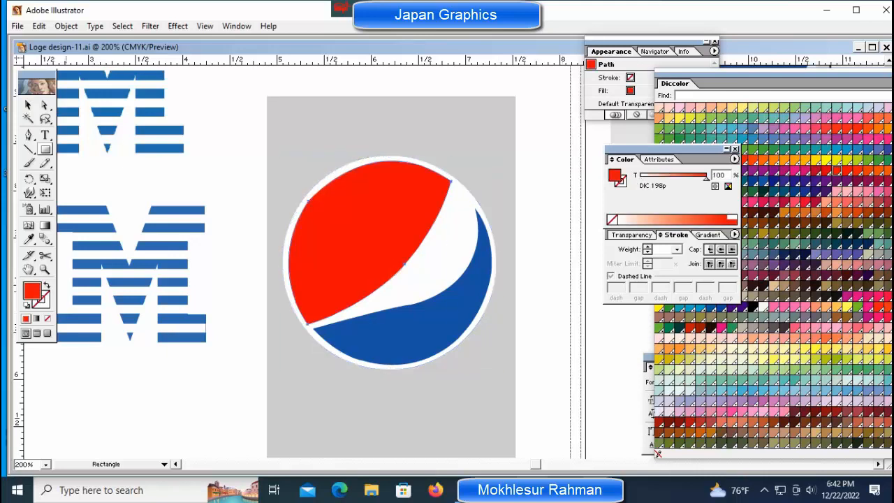
{"action": "key", "text": "a"}
{"action": "key", "text": "ctrl+shift+a"}
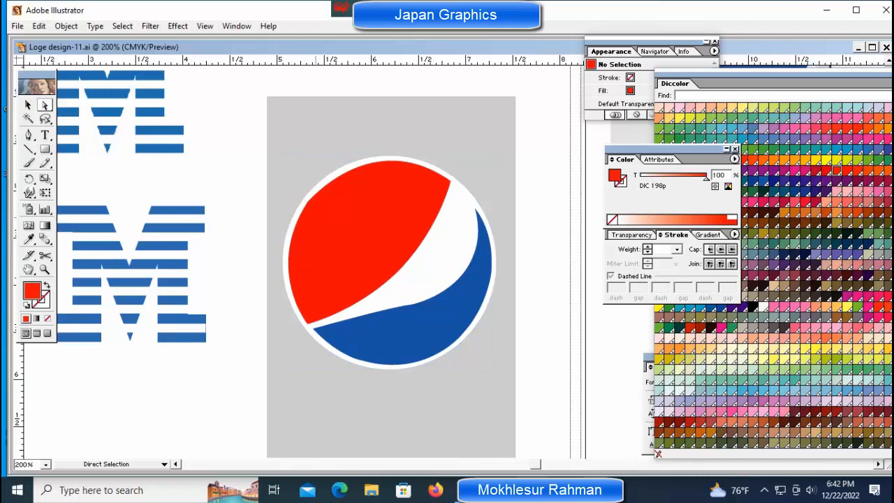
{"action": "left_click", "coordinate": [318, 241]}
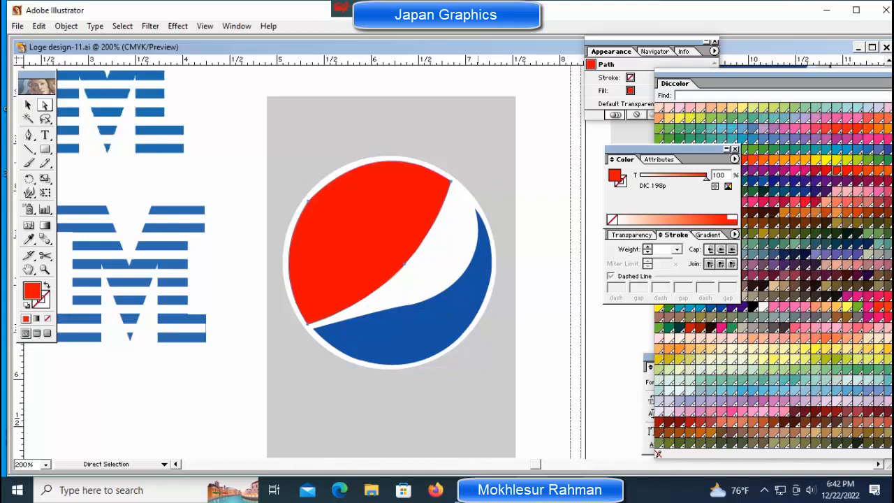
{"action": "key", "text": "ctrl+shift+a"}
{"action": "left_click_drag", "start_coordinate": [265, 126], "coordinate": [339, 238]}
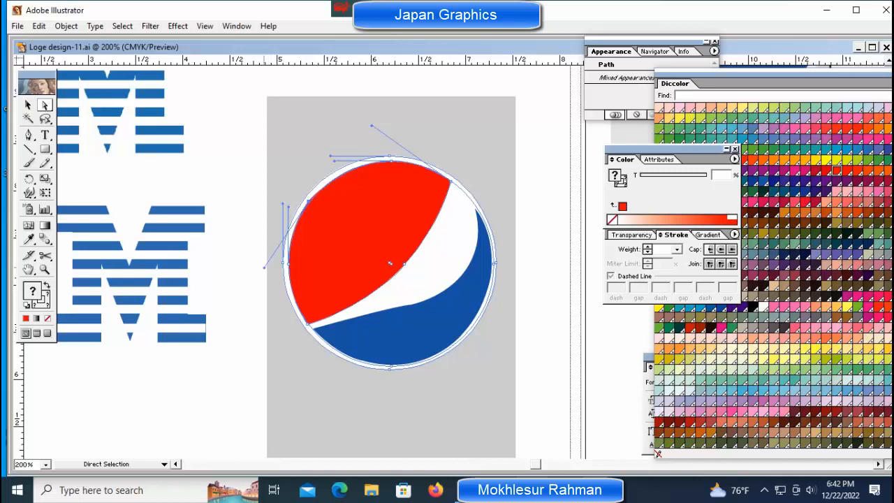
{"action": "left_click_drag", "start_coordinate": [264, 267], "coordinate": [267, 270]}
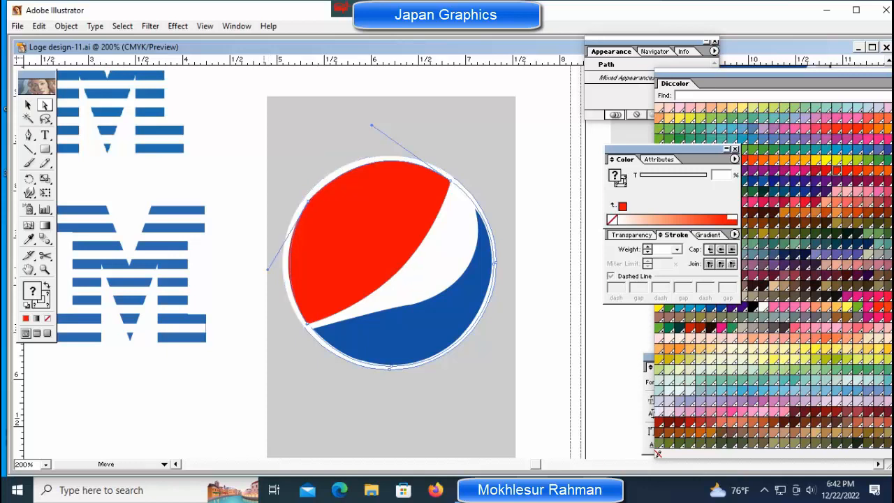
{"action": "left_click", "coordinate": [543, 230]}
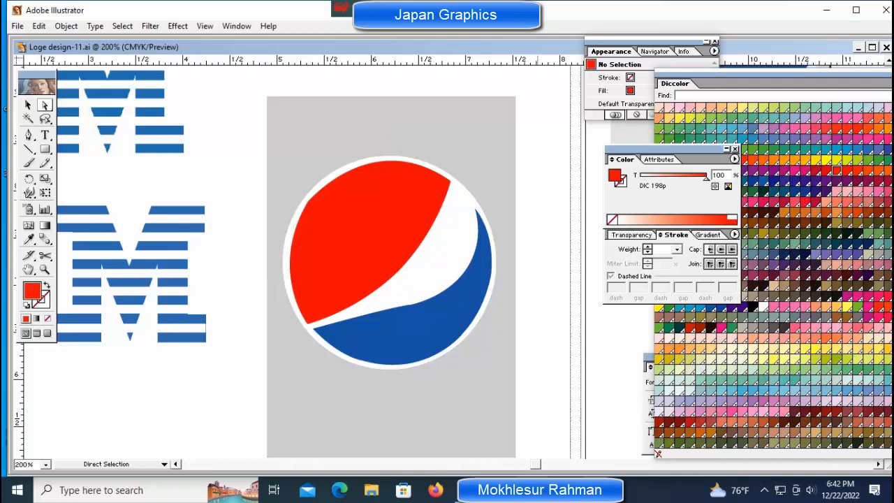
Step: Add the text "pepsi" in lowercase just below the gray background rectangle
{"action": "key", "text": "ctrl+minus"}
{"action": "key", "text": "ctrl+minus"}
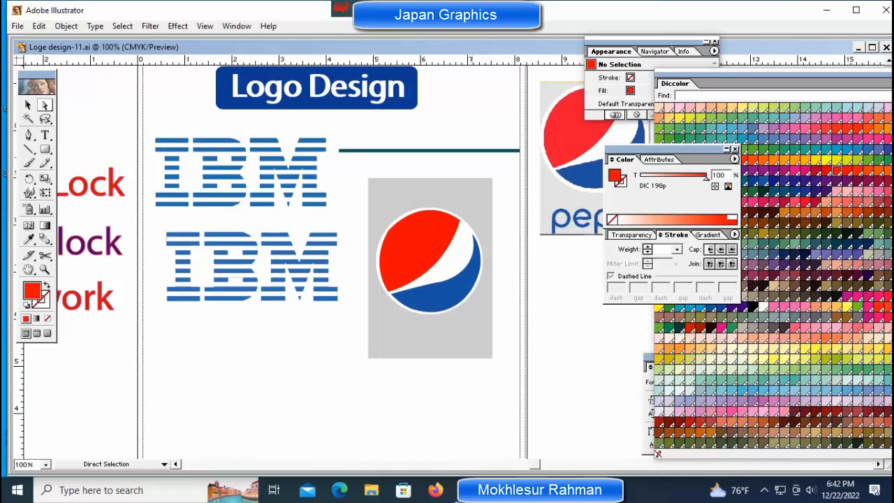
{"action": "left_click_drag", "start_coordinate": [447, 279], "coordinate": [290, 232]}
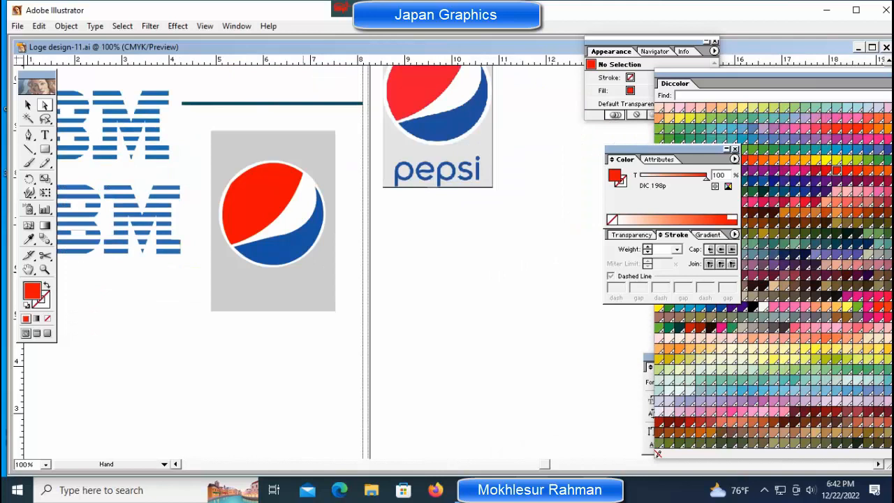
{"action": "scroll", "coordinate": [252, 251], "scroll_direction": "down", "scroll_amount": 1}
{"action": "key", "text": "t"}
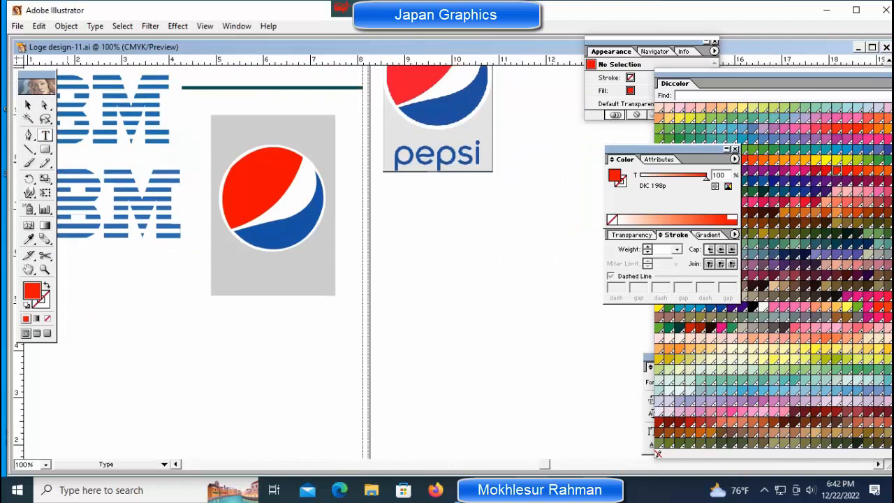
{"action": "left_click", "coordinate": [188, 325]}
{"action": "type", "text": "P"}
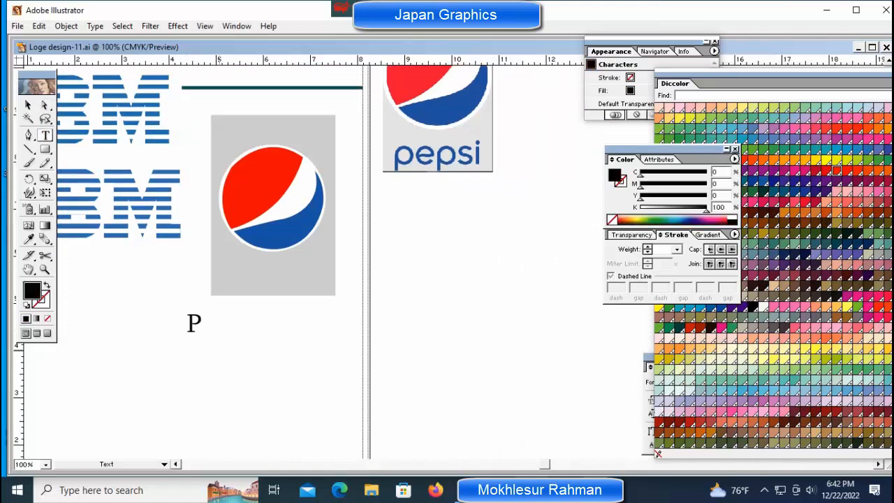
{"action": "type", "text": "epsi"}
{"action": "key", "text": "BackSpace"}
{"action": "key", "text": "BackSpace"}
{"action": "key", "text": "BackSpace"}
{"action": "key", "text": "BackSpace"}
{"action": "key", "text": "BackSpace"}
{"action": "type", "text": "pepsi"}
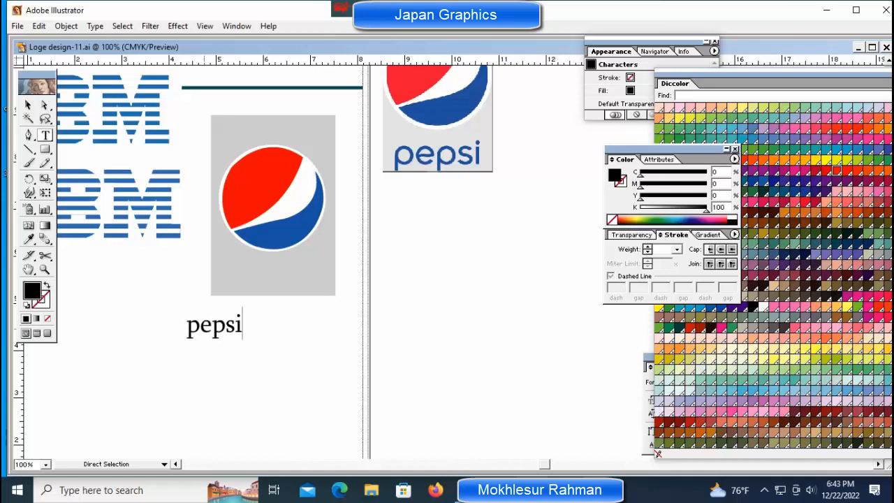
Step: Move the "pepsi" text onto the gray background, centered beneath the emblem, and deselect it
{"action": "key", "text": "Escape"}
{"action": "left_click_drag", "start_coordinate": [186, 328], "coordinate": [243, 280]}
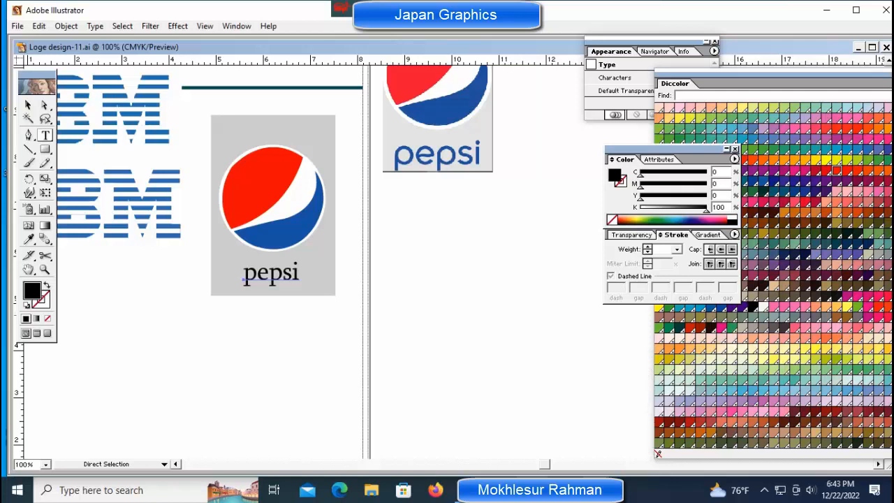
{"action": "key", "text": "Escape"}
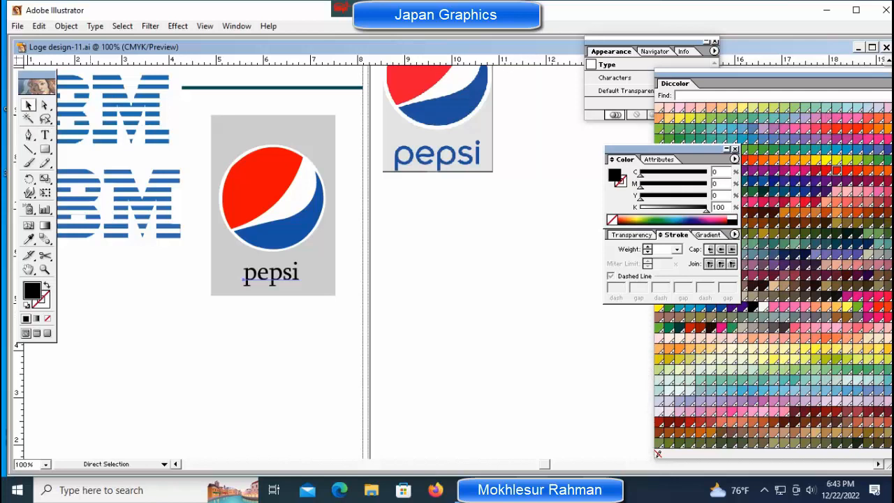
{"action": "key", "text": "ctrl+shift+a"}
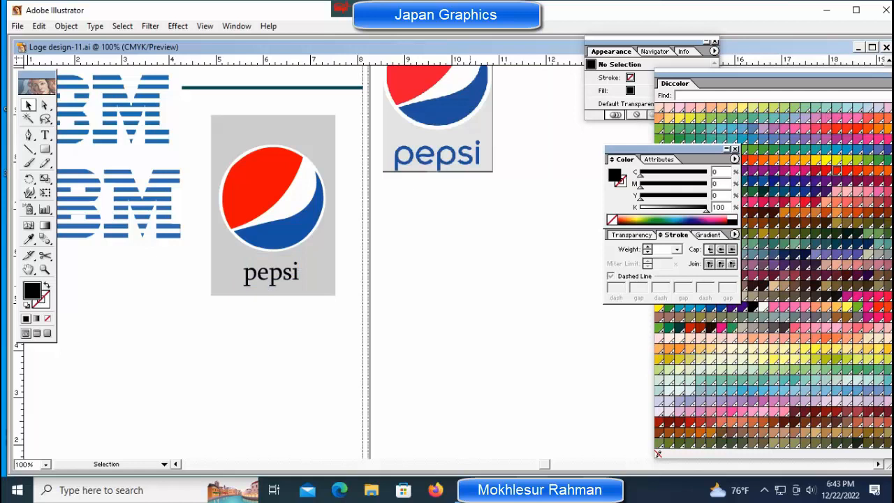
Step: Move the IBM and Pepsi reference images off the page to its right, with Pepsi directly below IBM
{"action": "key", "text": "ctrl+minus"}
{"action": "key", "text": "ctrl+minus"}
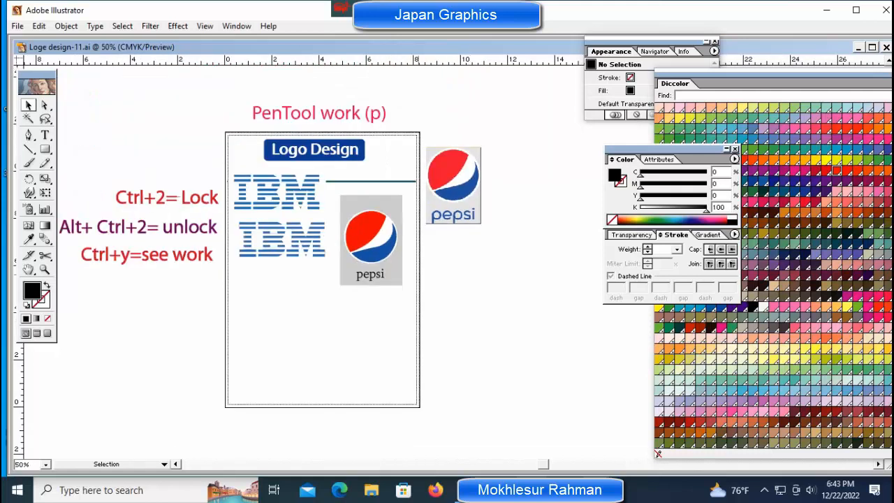
{"action": "key", "text": "h"}
{"action": "key", "text": "v"}
{"action": "left_click_drag", "start_coordinate": [276, 192], "coordinate": [544, 181]}
{"action": "left_click", "coordinate": [461, 183]}
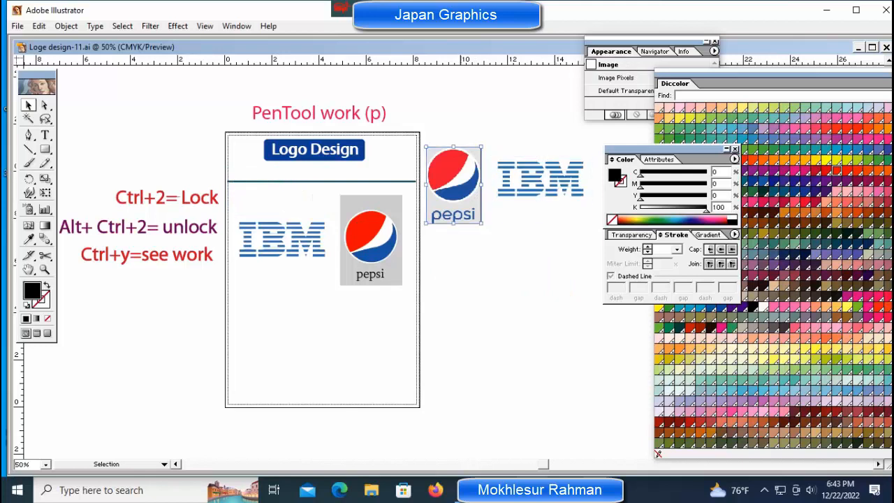
{"action": "left_click_drag", "start_coordinate": [452, 183], "coordinate": [540, 239]}
{"action": "key", "text": "ctrl+shift+a"}
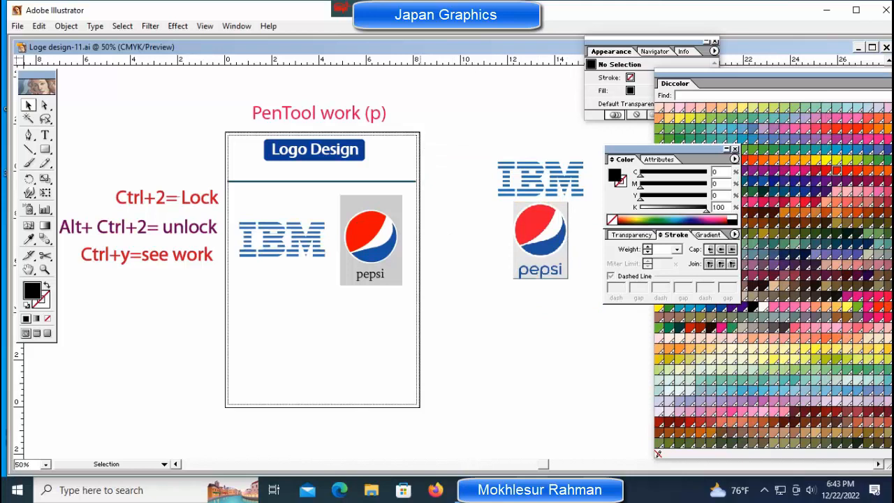
Step: Flatten the red shape's left and top curves slightly inward from the white circle by adjusting their direction handles
{"action": "key", "text": "ctrl+equal"}
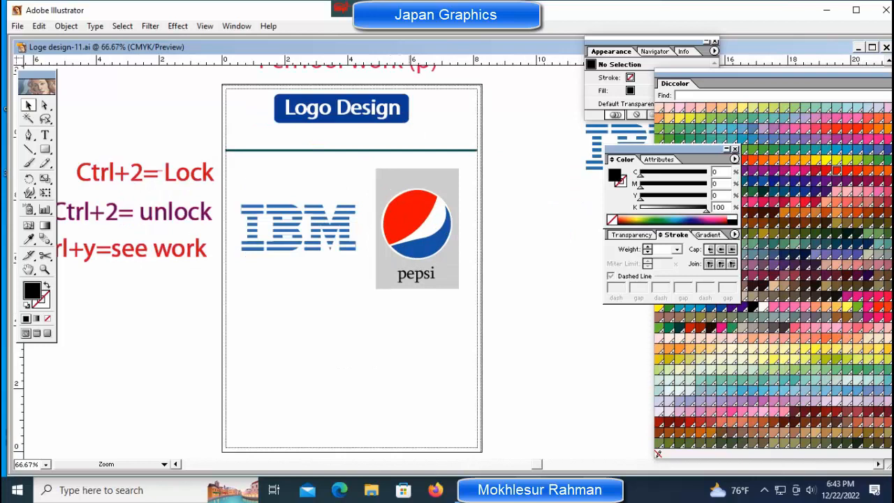
{"action": "key", "text": "ctrl+equal"}
{"action": "key", "text": "ctrl+equal"}
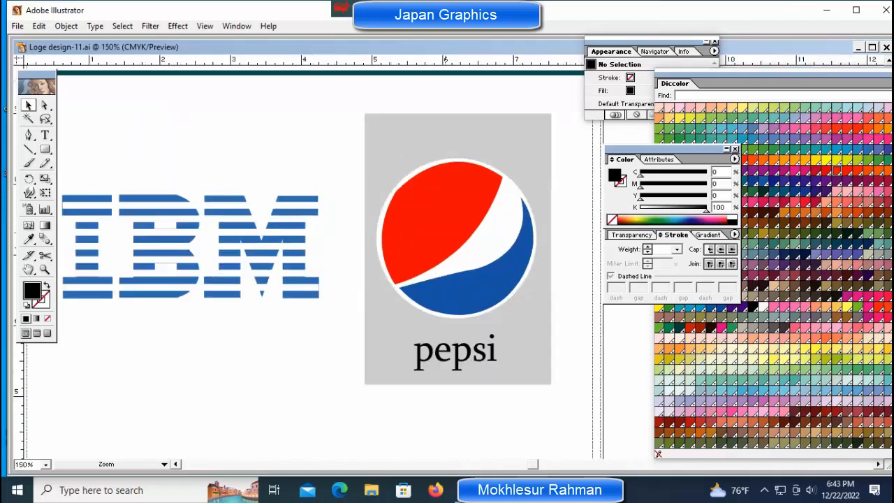
{"action": "key", "text": "ctrl+equal"}
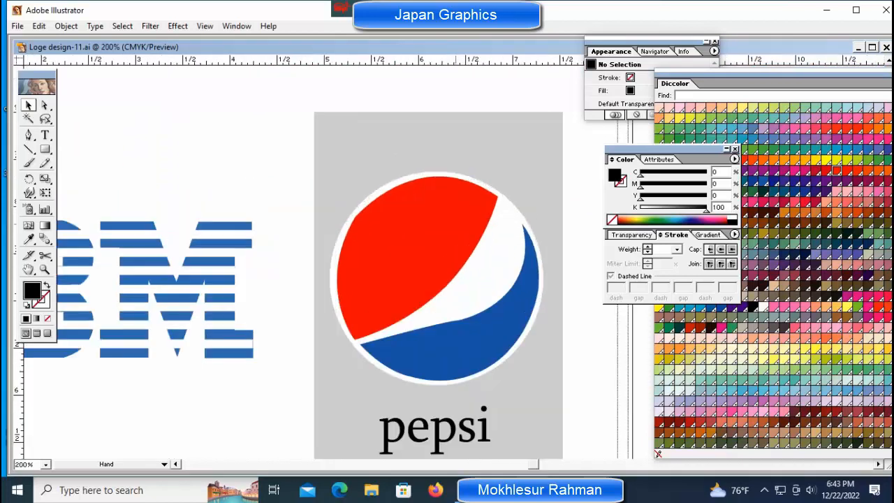
{"action": "left_click", "coordinate": [349, 259]}
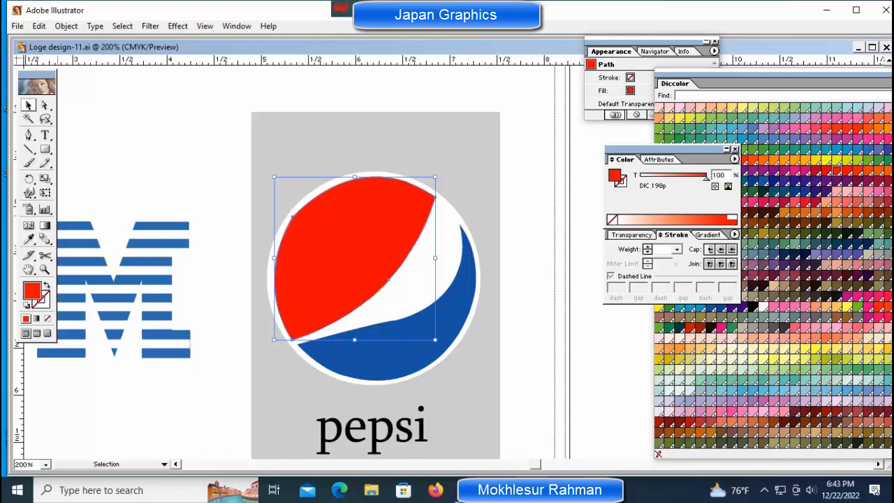
{"action": "left_click", "coordinate": [45, 105]}
{"action": "key", "text": "ctrl+shift+a"}
{"action": "left_click", "coordinate": [374, 278]}
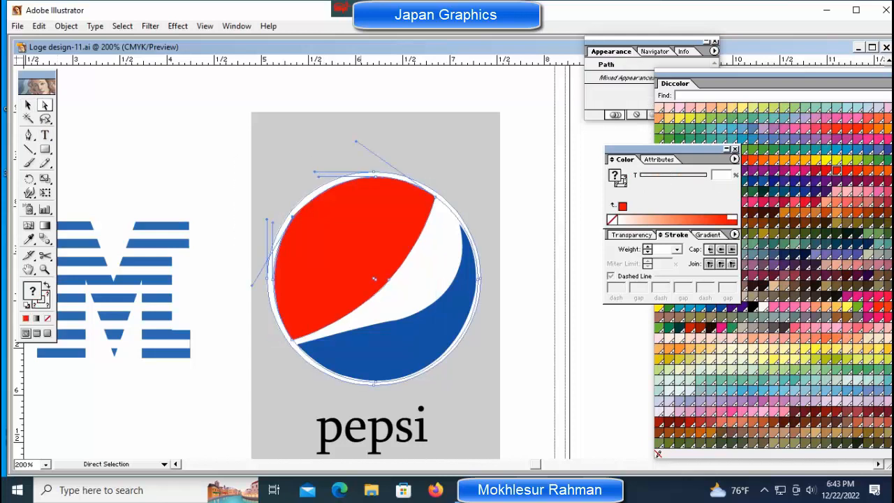
{"action": "mouse_move", "coordinate": [252, 285]}
{"action": "left_mouse_down"}
{"action": "mouse_move", "coordinate": [243, 282]}
{"action": "mouse_move", "coordinate": [257, 287]}
{"action": "left_mouse_up"}
{"action": "left_click", "coordinate": [291, 217]}
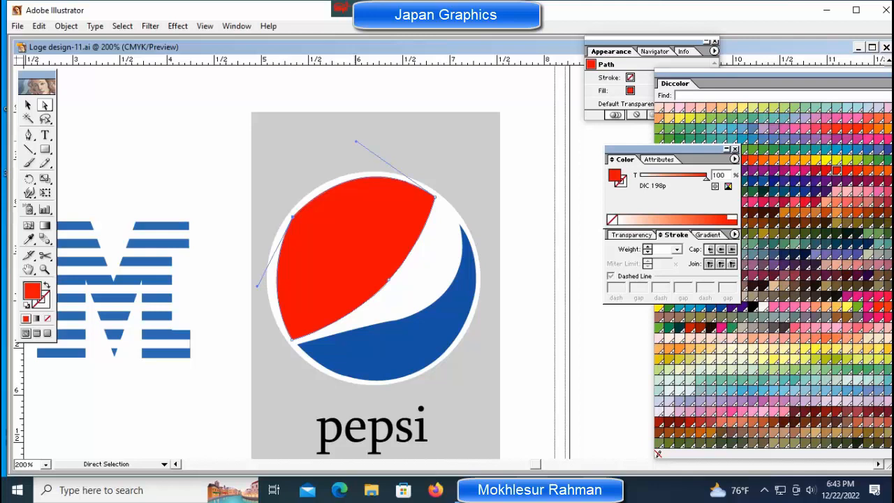
{"action": "left_click_drag", "start_coordinate": [355, 141], "coordinate": [350, 147]}
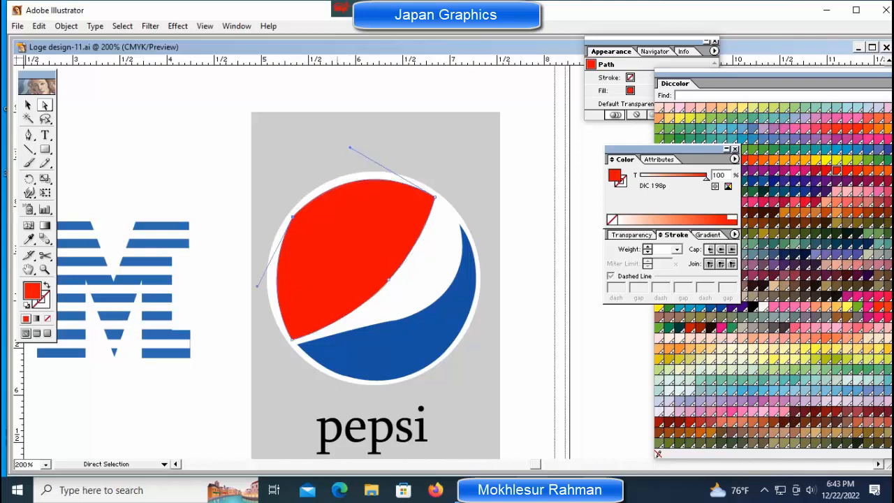
Step: Bulge the red shape's left curve slightly outward again with its direction handle, and deselect the shape
{"action": "key", "text": "ctrl+shift+a"}
{"action": "left_click", "coordinate": [293, 208]}
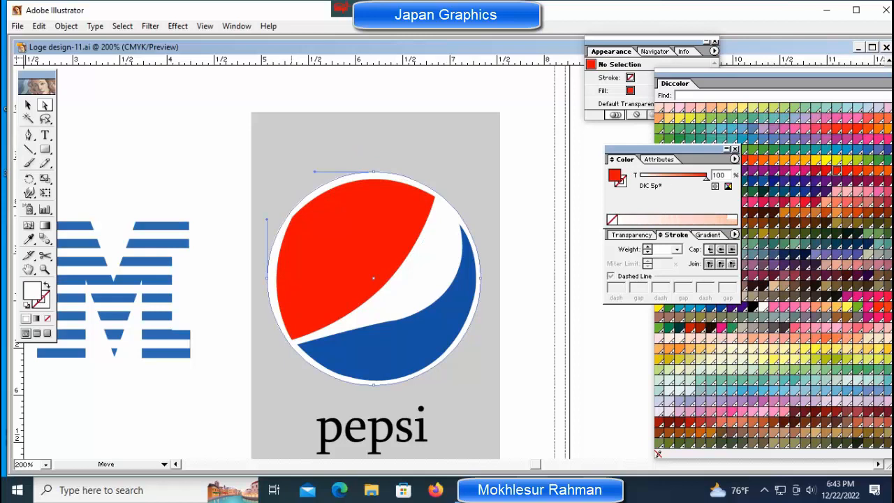
{"action": "left_click", "coordinate": [281, 244]}
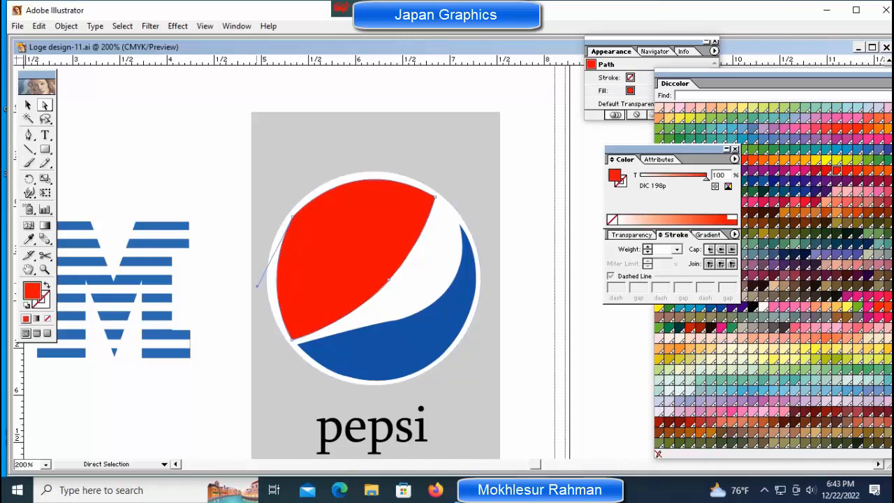
{"action": "left_click_drag", "start_coordinate": [257, 286], "coordinate": [251, 285]}
{"action": "left_click", "coordinate": [235, 288]}
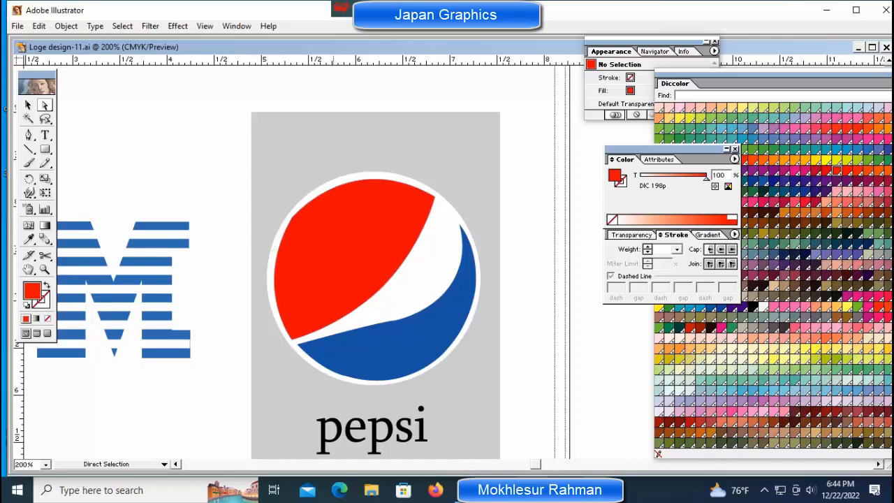